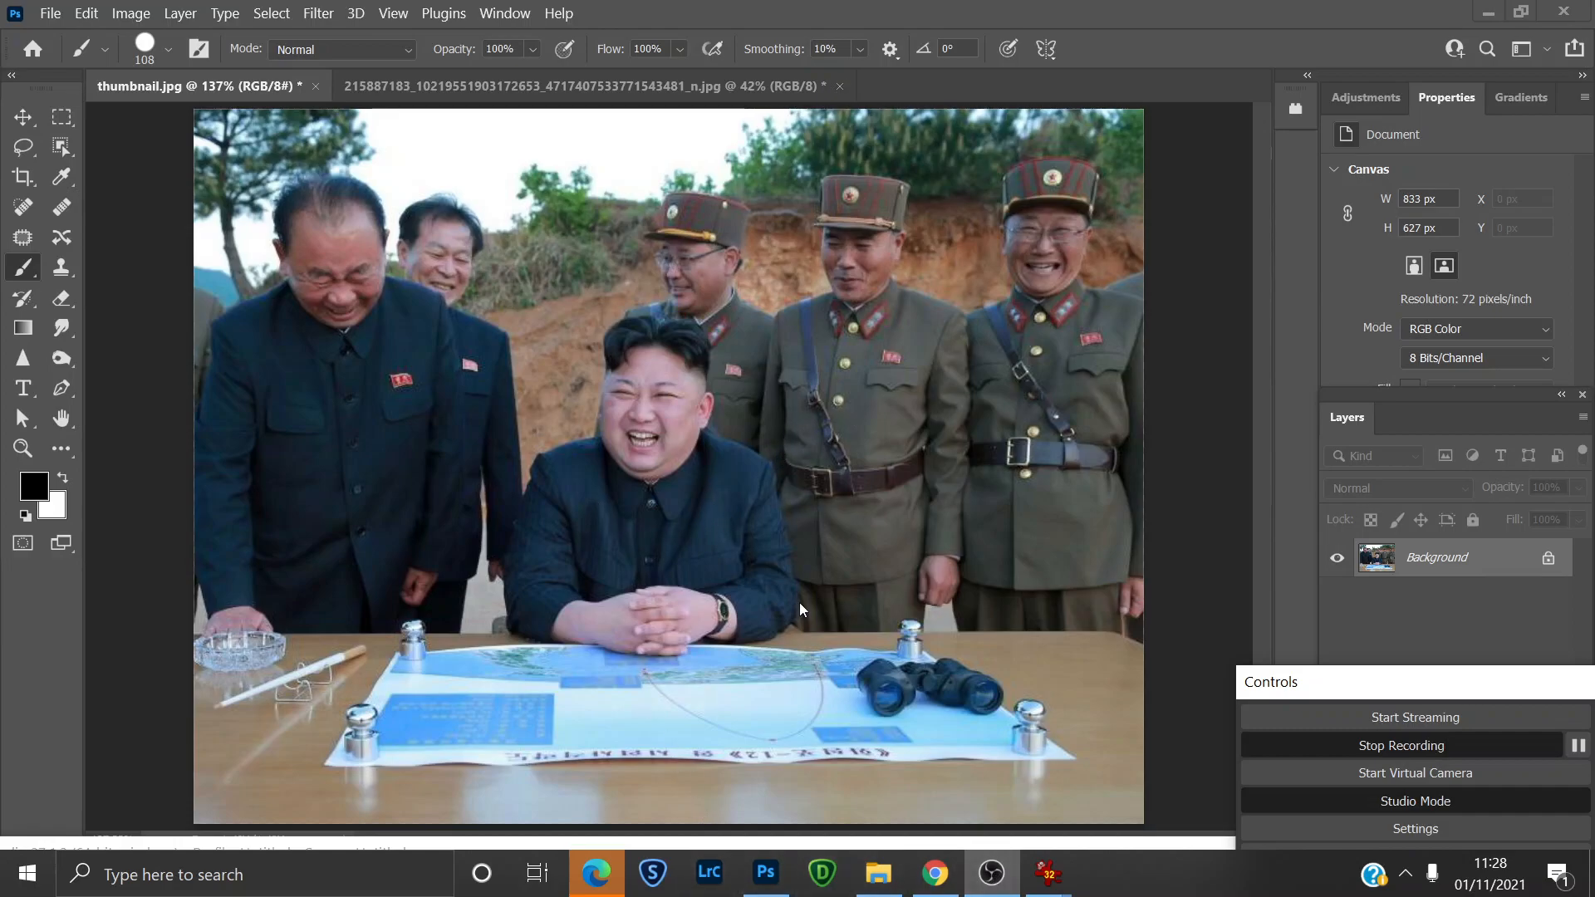
# Switch to the photo of the four women standing on the clifftop.
pyautogui.moveTo(1512, 682); pyautogui.dragTo(1543, 812)
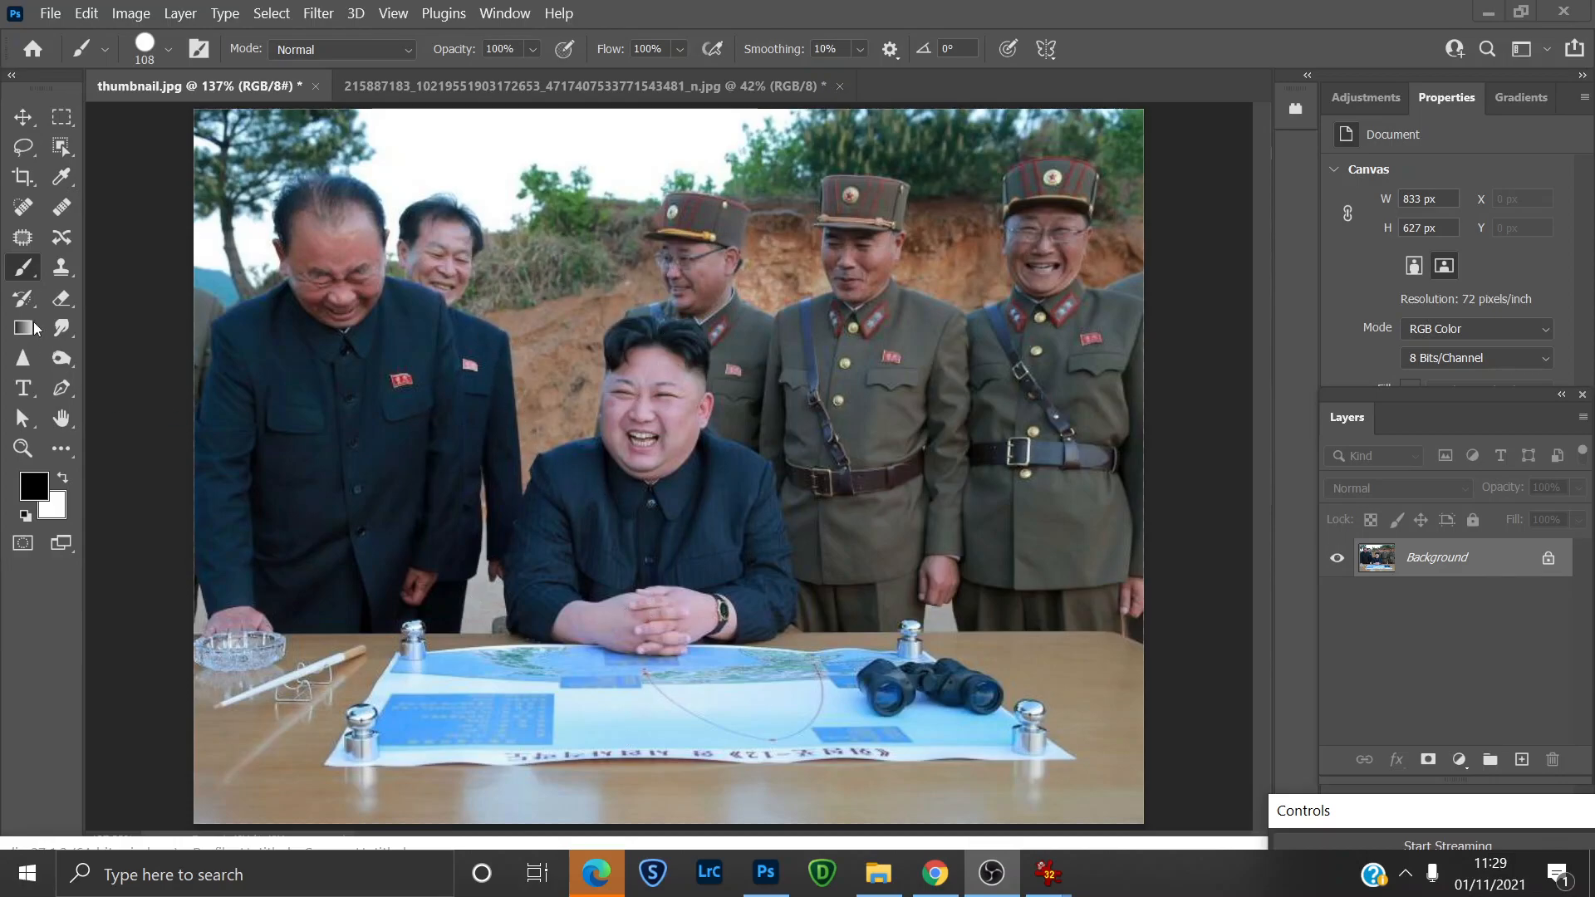
pyautogui.click(531, 87)
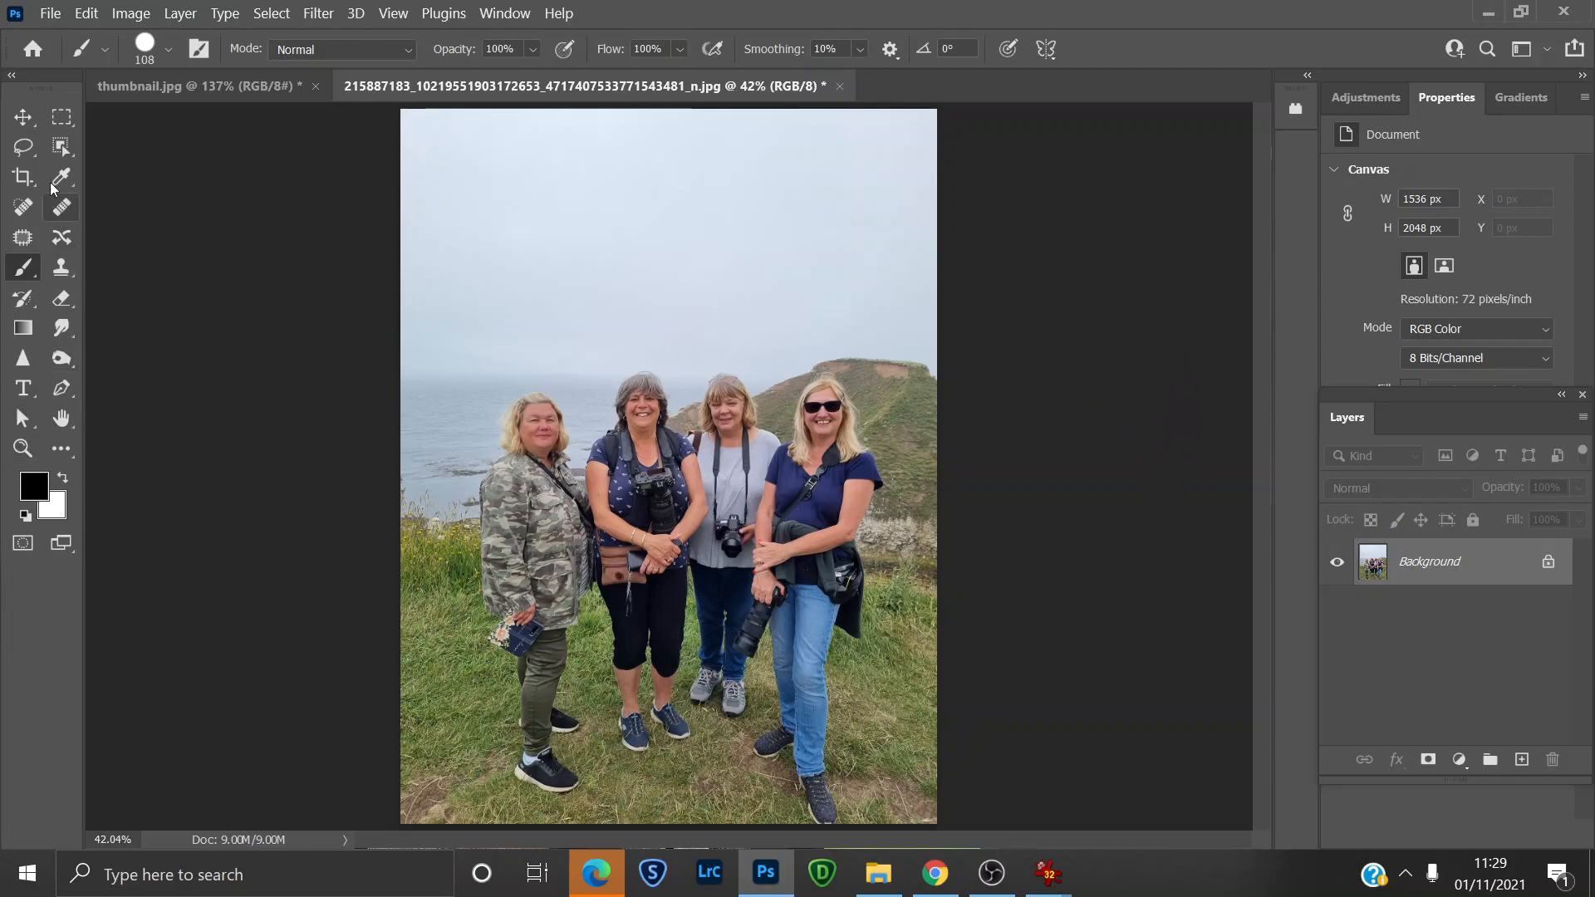
pyautogui.moveTo(61, 147)
pyautogui.mouseDown()
pyautogui.moveTo(267, 144)
pyautogui.moveTo(261, 172)
pyautogui.moveTo(236, 168)
pyautogui.mouseUp()
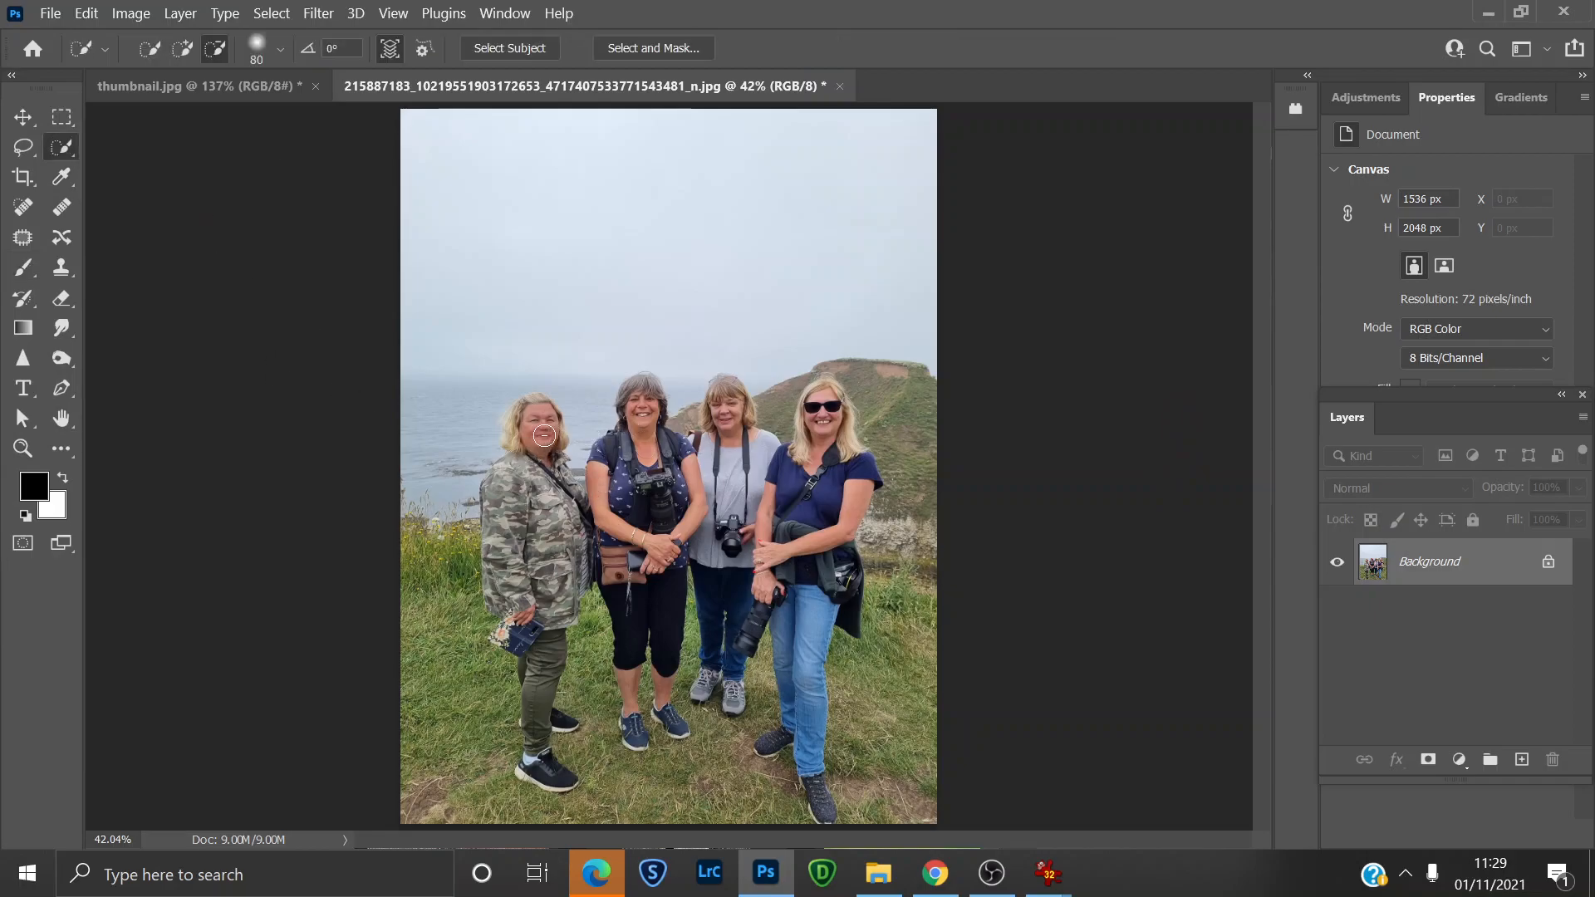
pyautogui.moveTo(536, 419)
pyautogui.mouseDown()
pyautogui.moveTo(528, 520)
pyautogui.moveTo(505, 539)
pyautogui.moveTo(500, 503)
pyautogui.moveTo(558, 523)
pyautogui.moveTo(529, 689)
pyautogui.moveTo(551, 769)
pyautogui.moveTo(565, 727)
pyautogui.mouseUp()
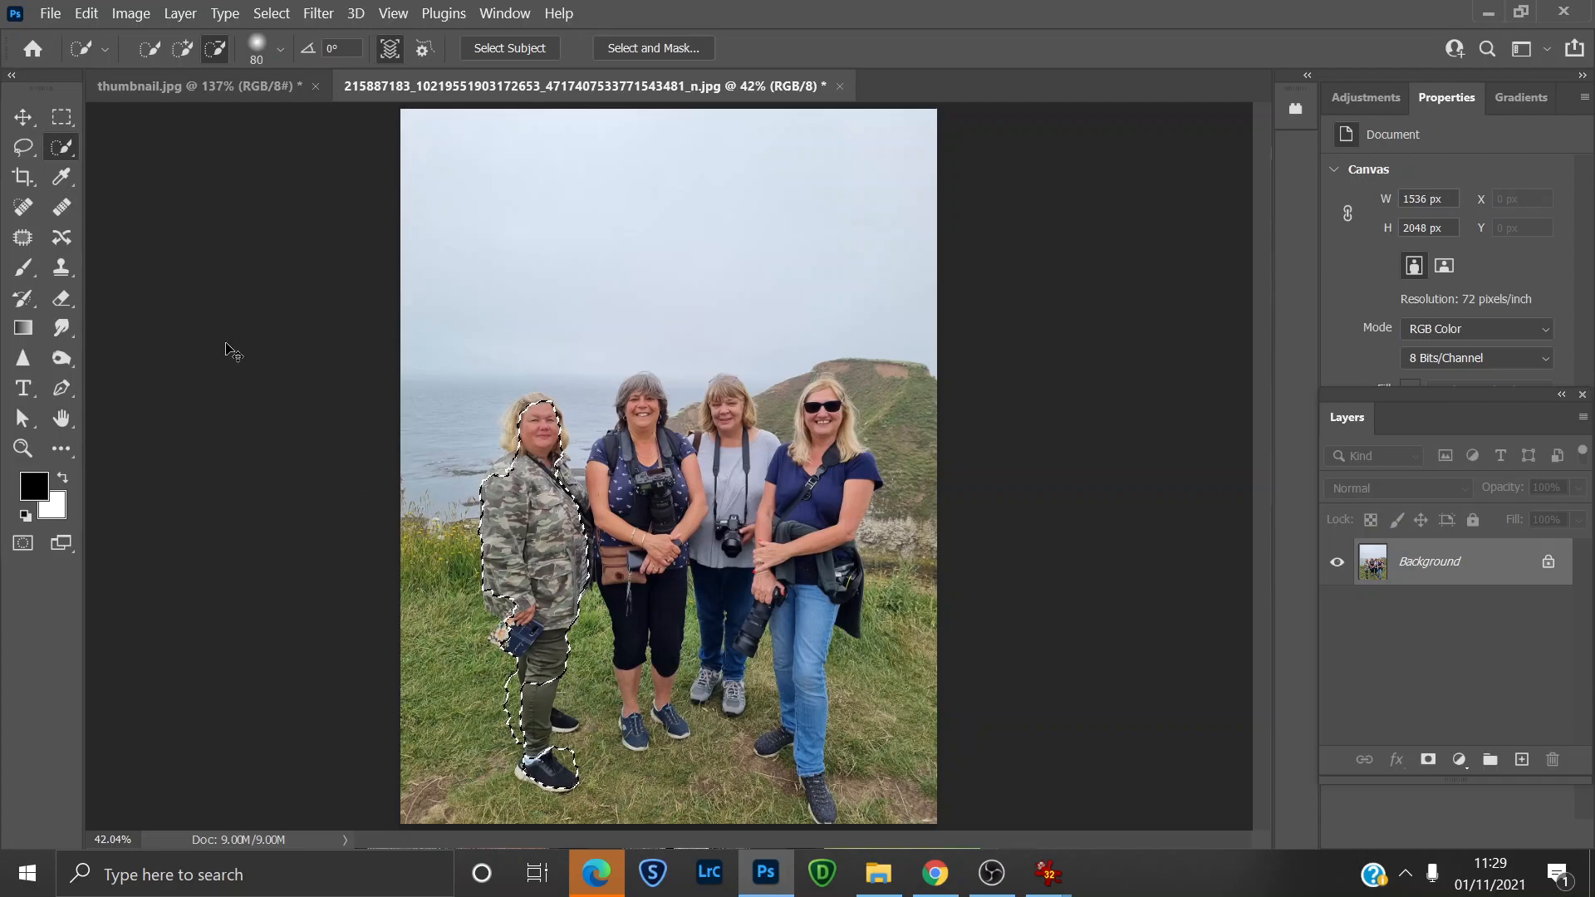
pyautogui.hotkey('ctrl', 'd')
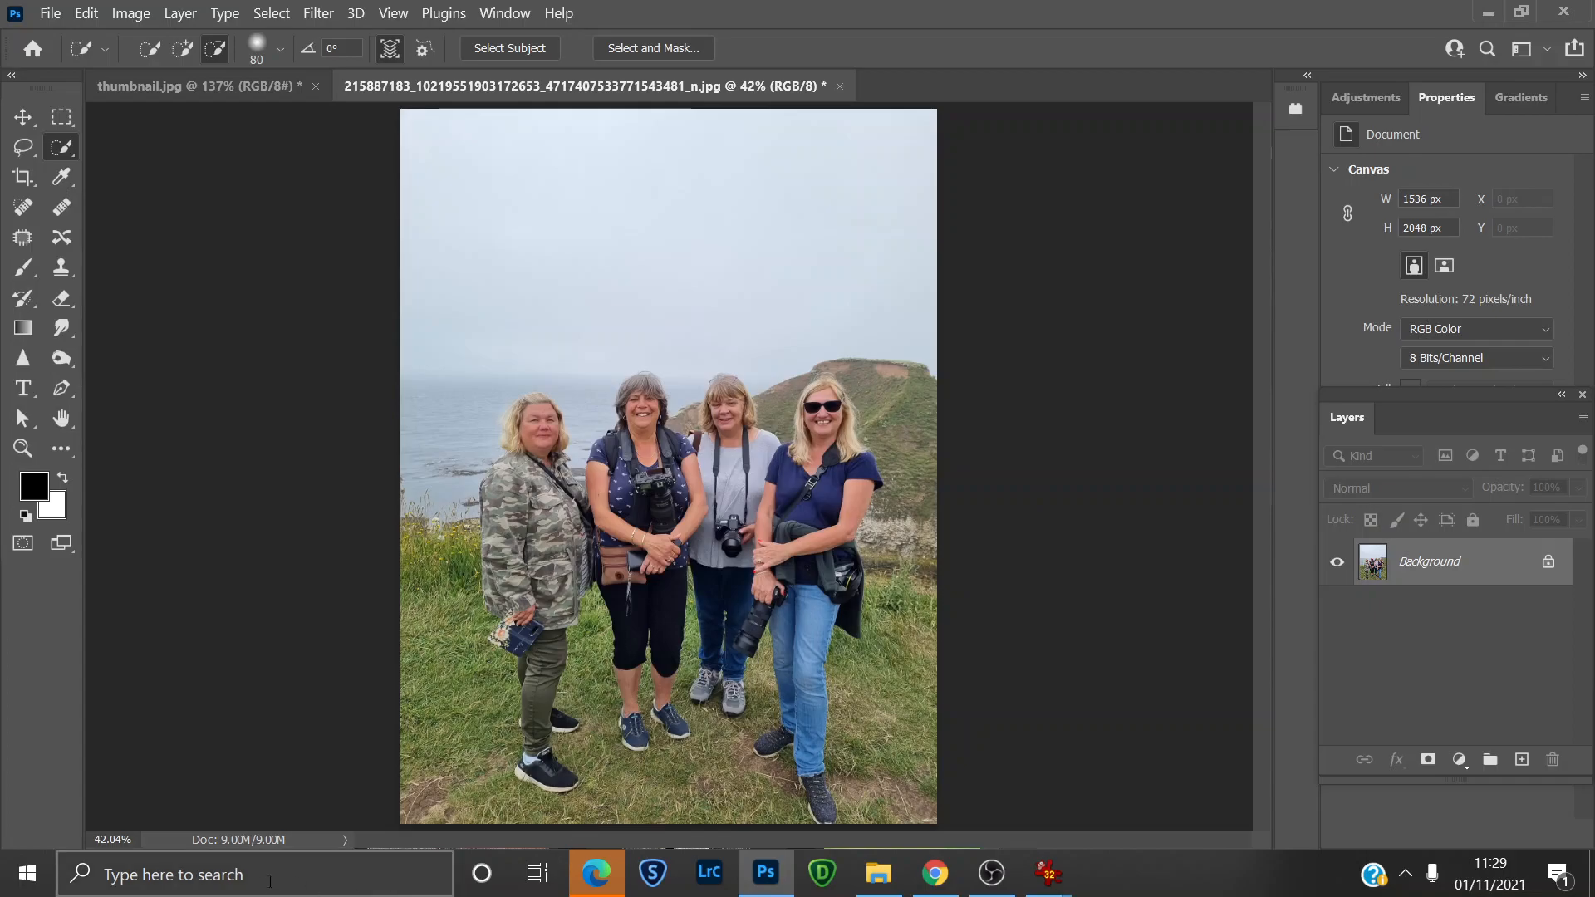
# Select the woman wearing sunglasses with the Object Selection tool.
pyautogui.click(64, 152)
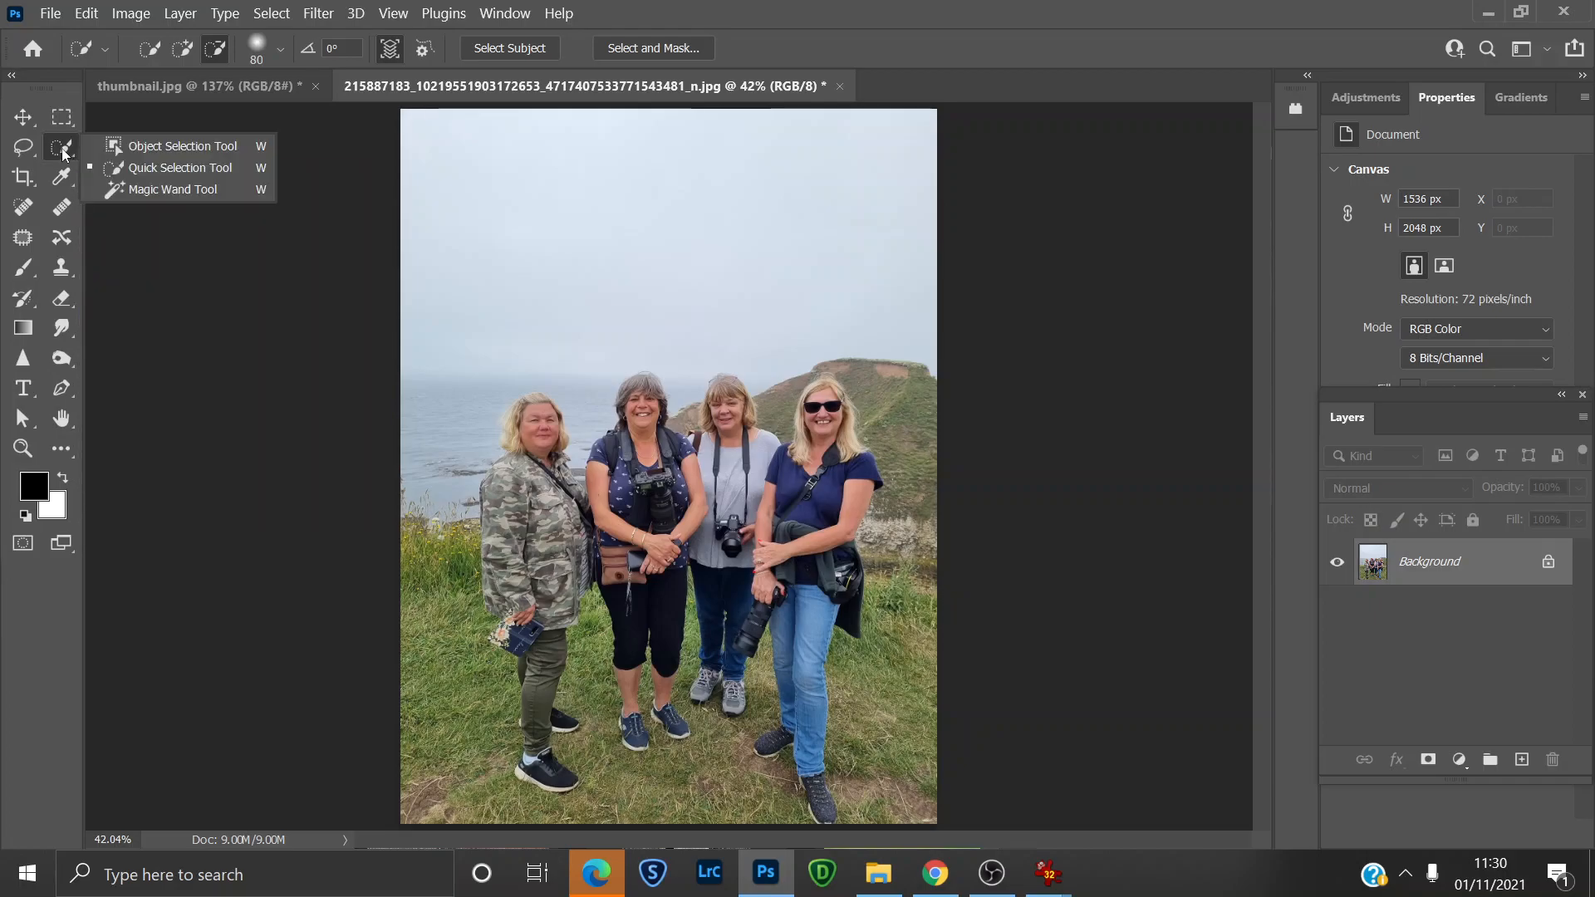
pyautogui.click(152, 151)
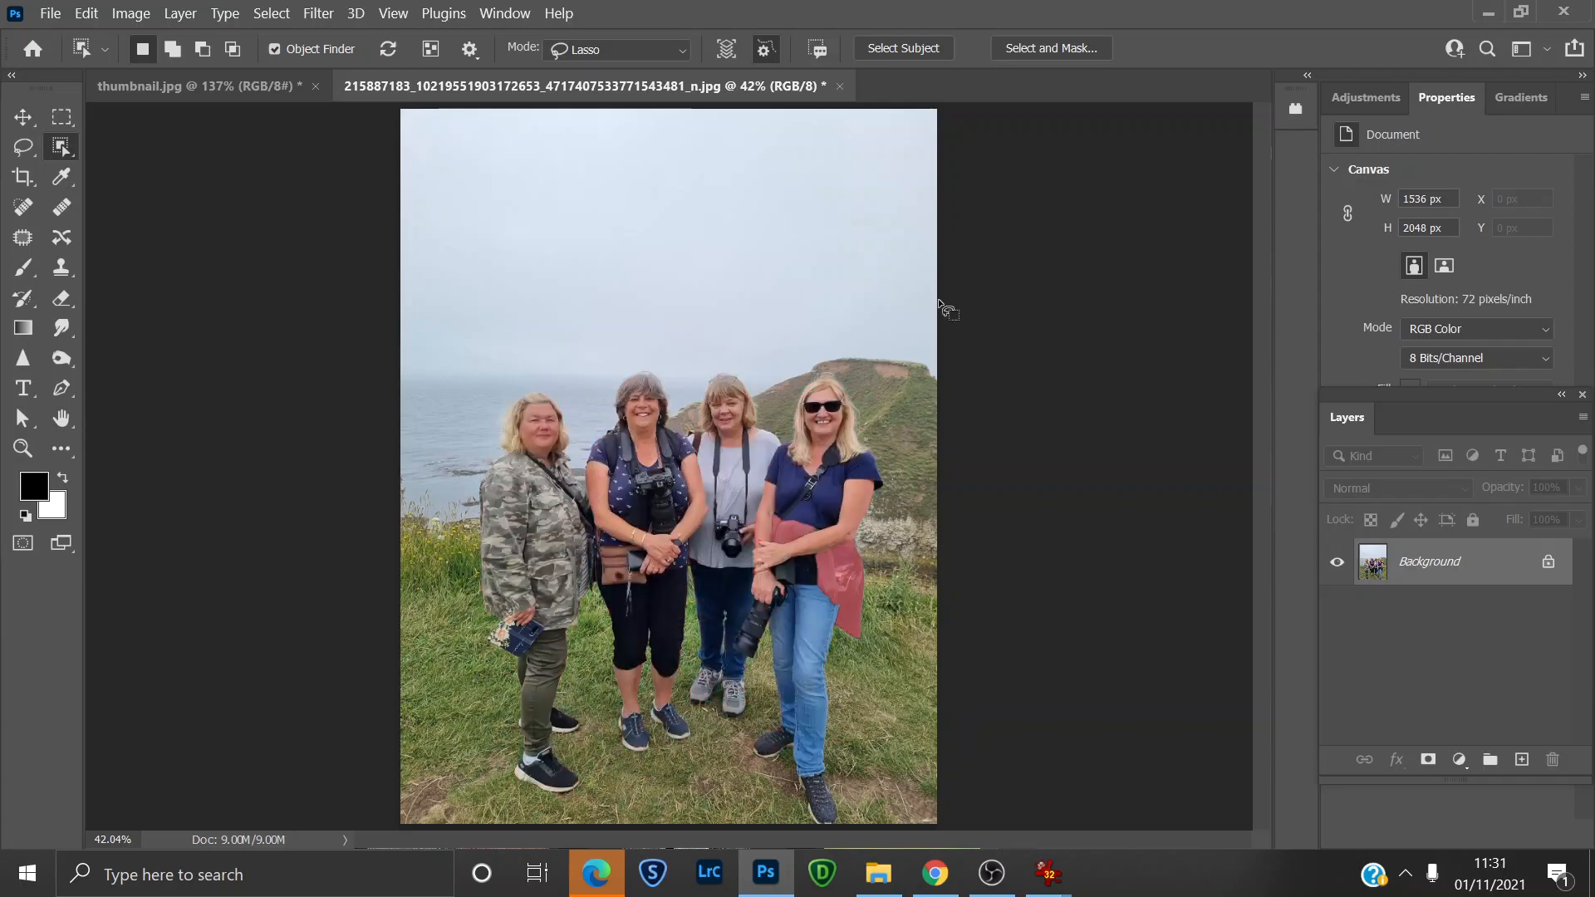
pyautogui.click(829, 502)
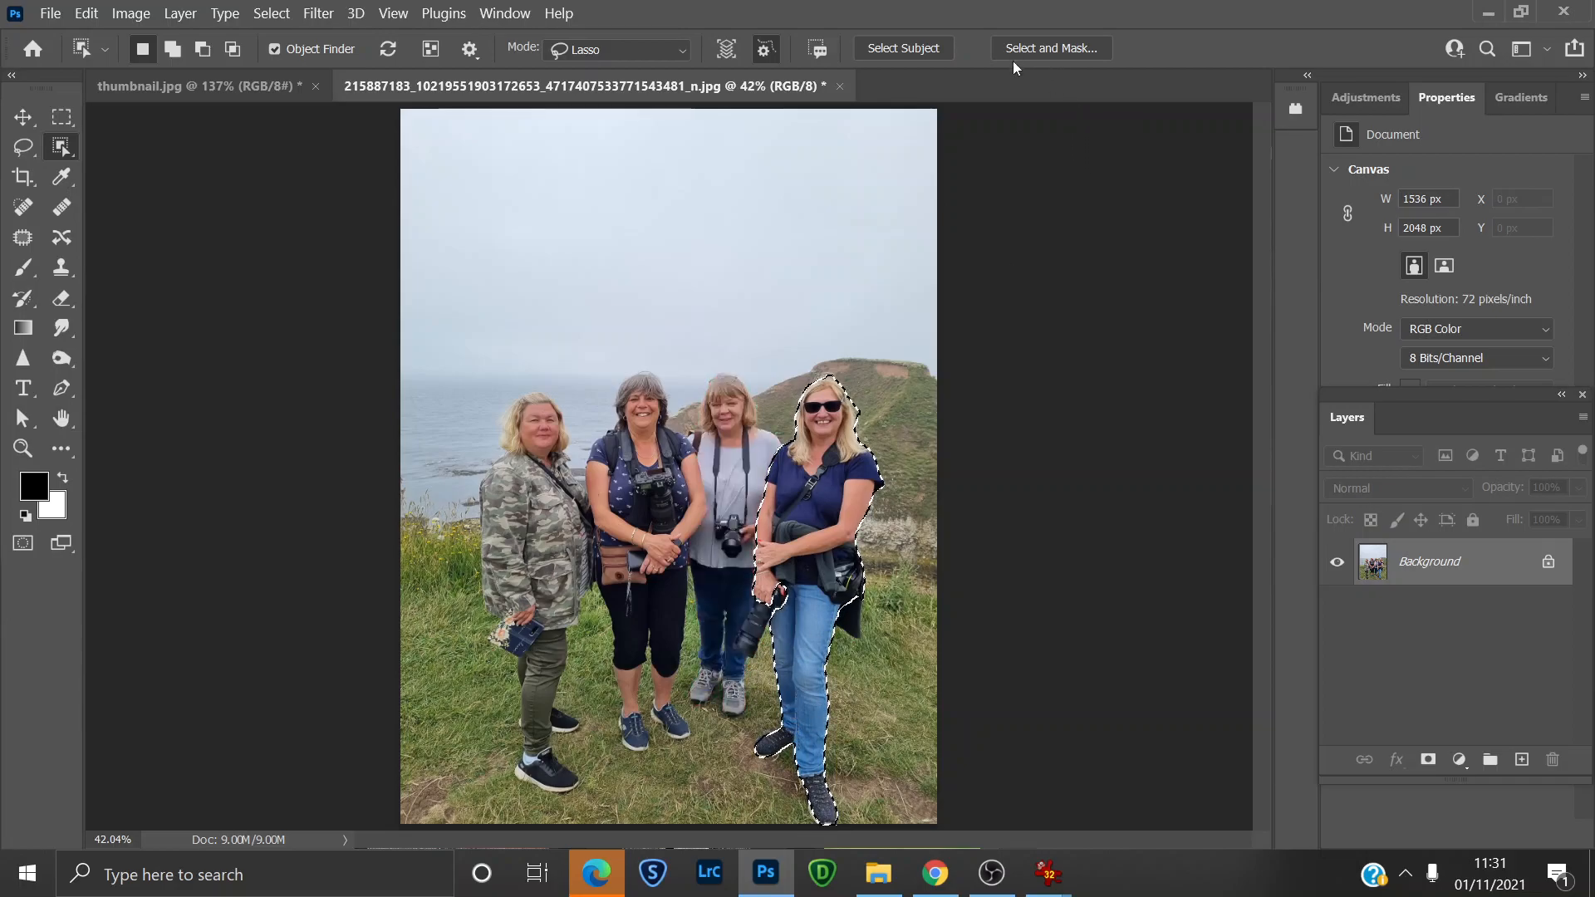
# Refine the woman's selection in Select and Mask, brushing in her camera lens, coat and hair edges with the Refine Edge Brush.
pyautogui.click(1039, 48)
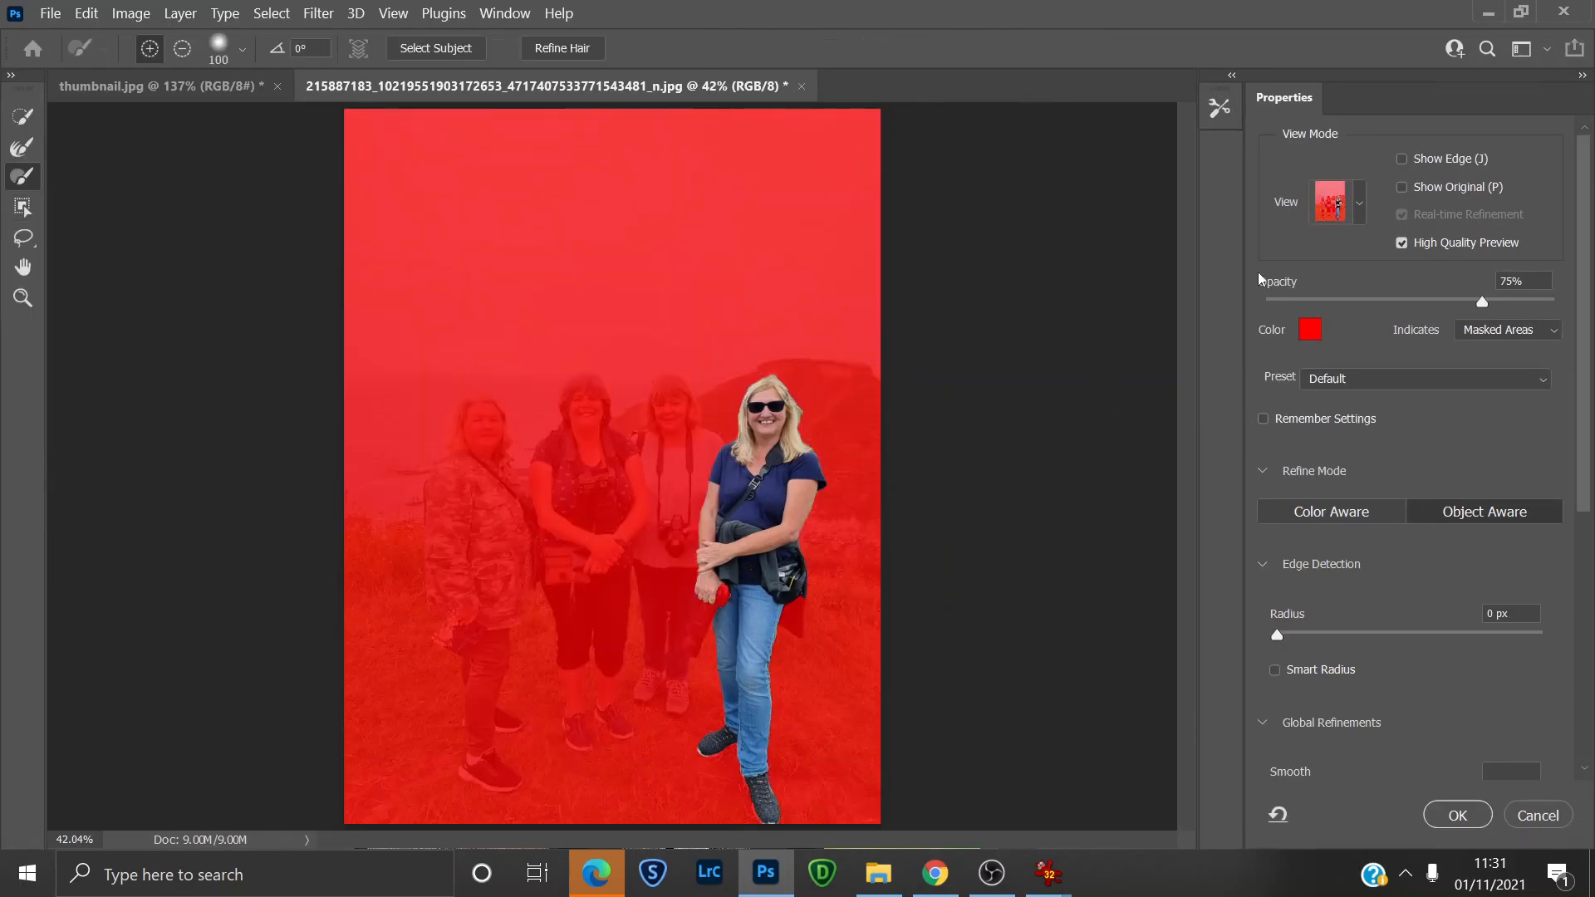
pyautogui.click(13, 155)
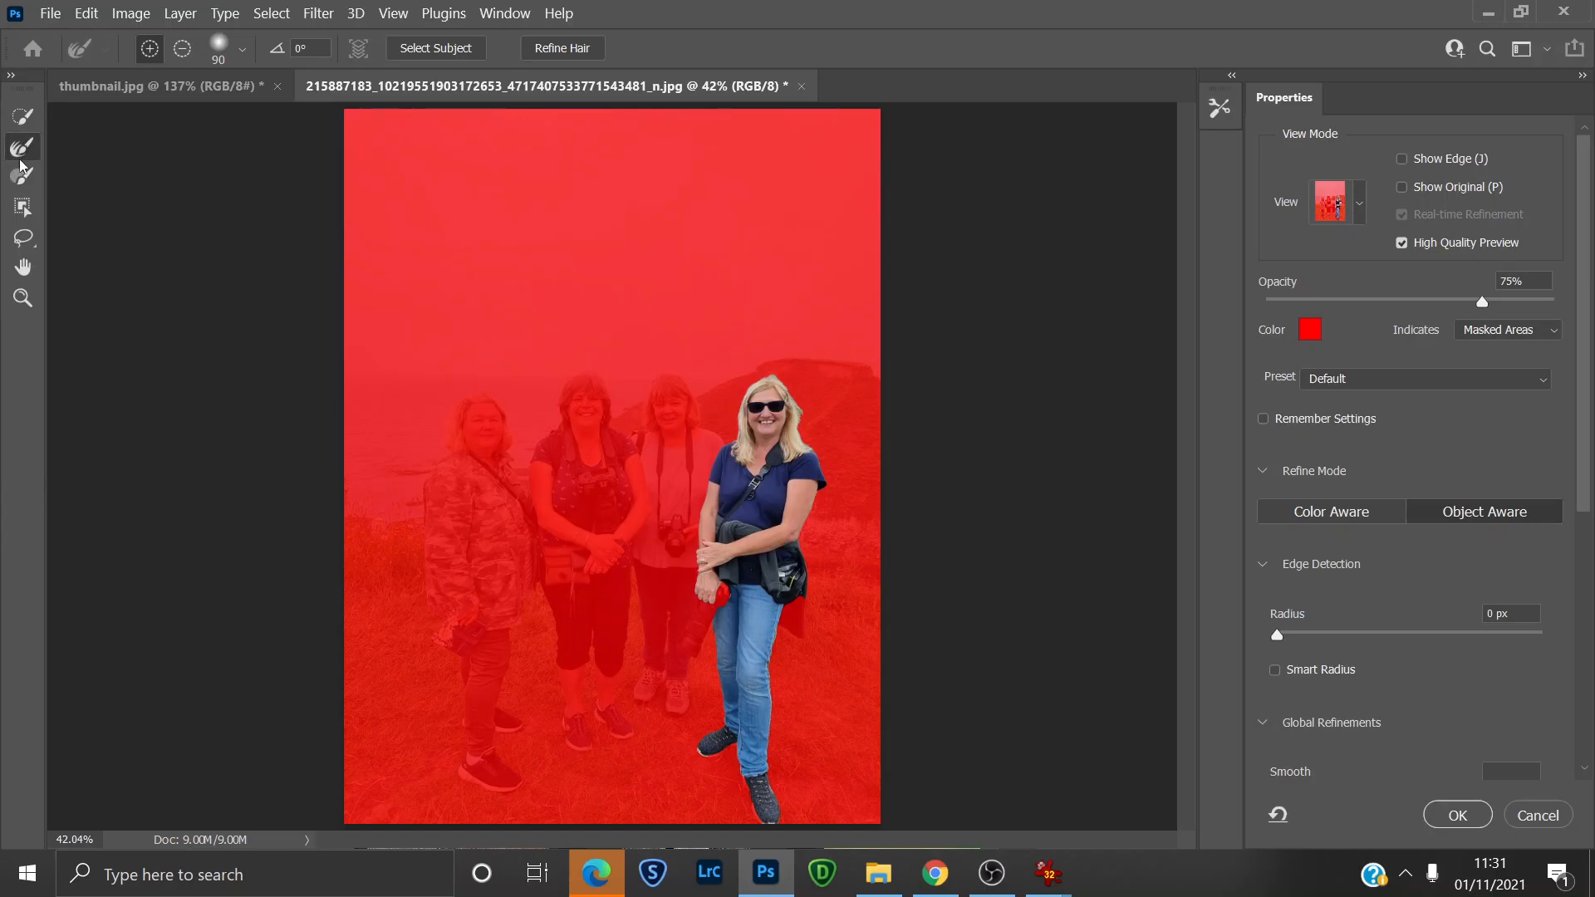
pyautogui.moveTo(692, 649)
pyautogui.mouseDown()
pyautogui.moveTo(732, 604)
pyautogui.moveTo(722, 579)
pyautogui.moveTo(689, 646)
pyautogui.moveTo(725, 614)
pyautogui.moveTo(727, 700)
pyautogui.moveTo(781, 616)
pyautogui.moveTo(790, 641)
pyautogui.moveTo(804, 468)
pyautogui.moveTo(776, 379)
pyautogui.moveTo(751, 382)
pyautogui.moveTo(734, 420)
pyautogui.moveTo(688, 594)
pyautogui.mouseUp()
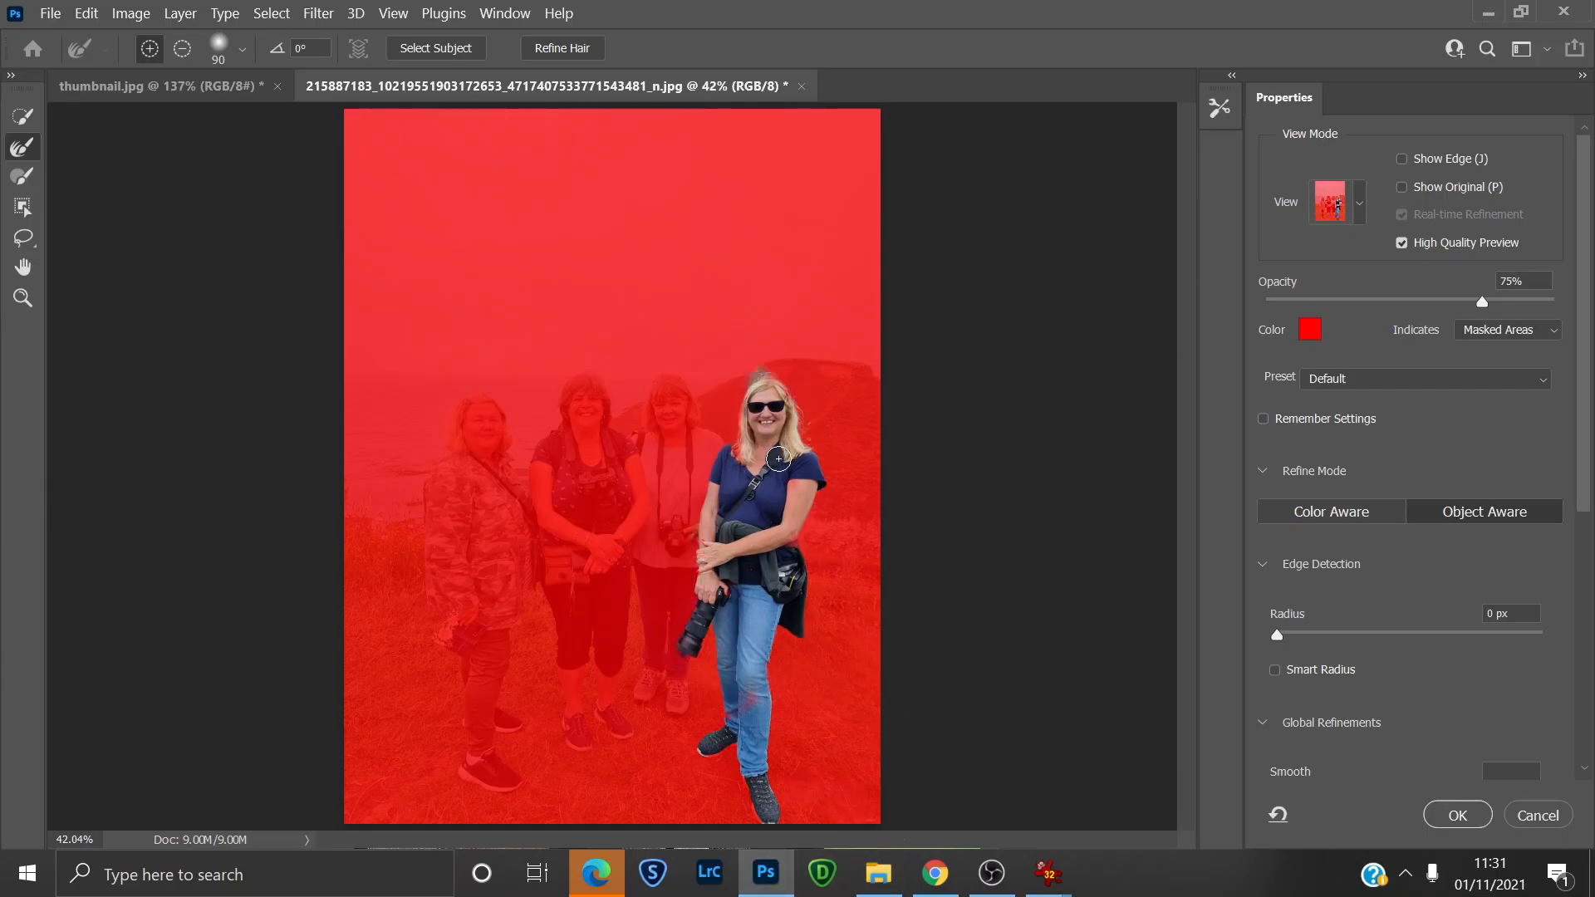
pyautogui.click(1456, 817)
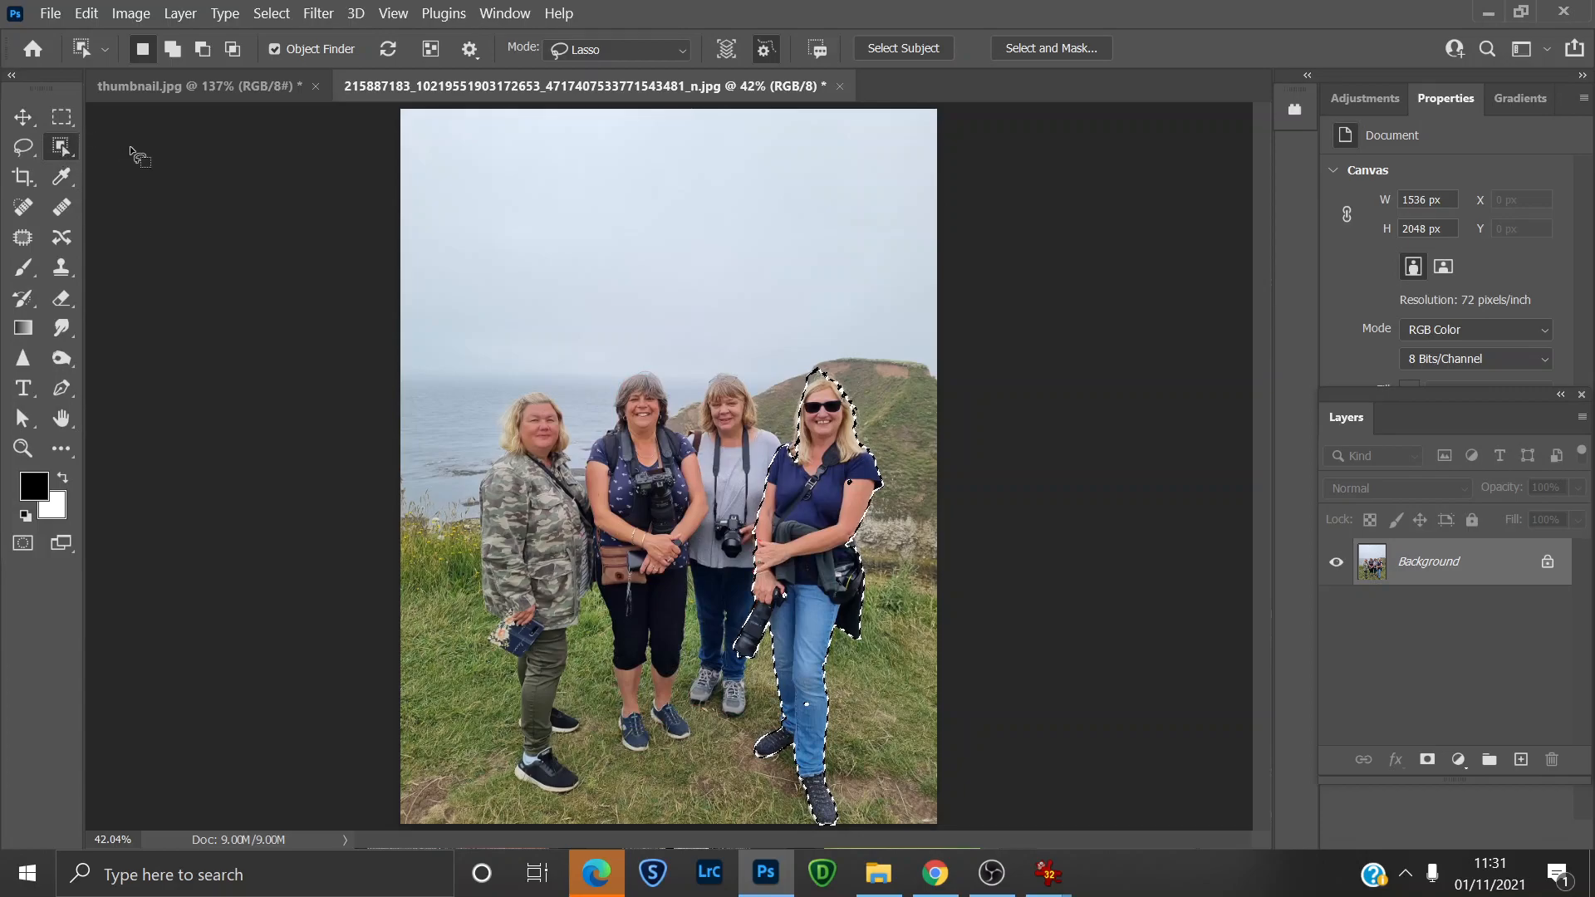
# Clean up the selection around the woman's hair with the Quick Selection tool, subtracting background and adding missing hair.
pyautogui.rightClick(61, 146)
pyautogui.click(141, 166)
pyautogui.click(183, 49)
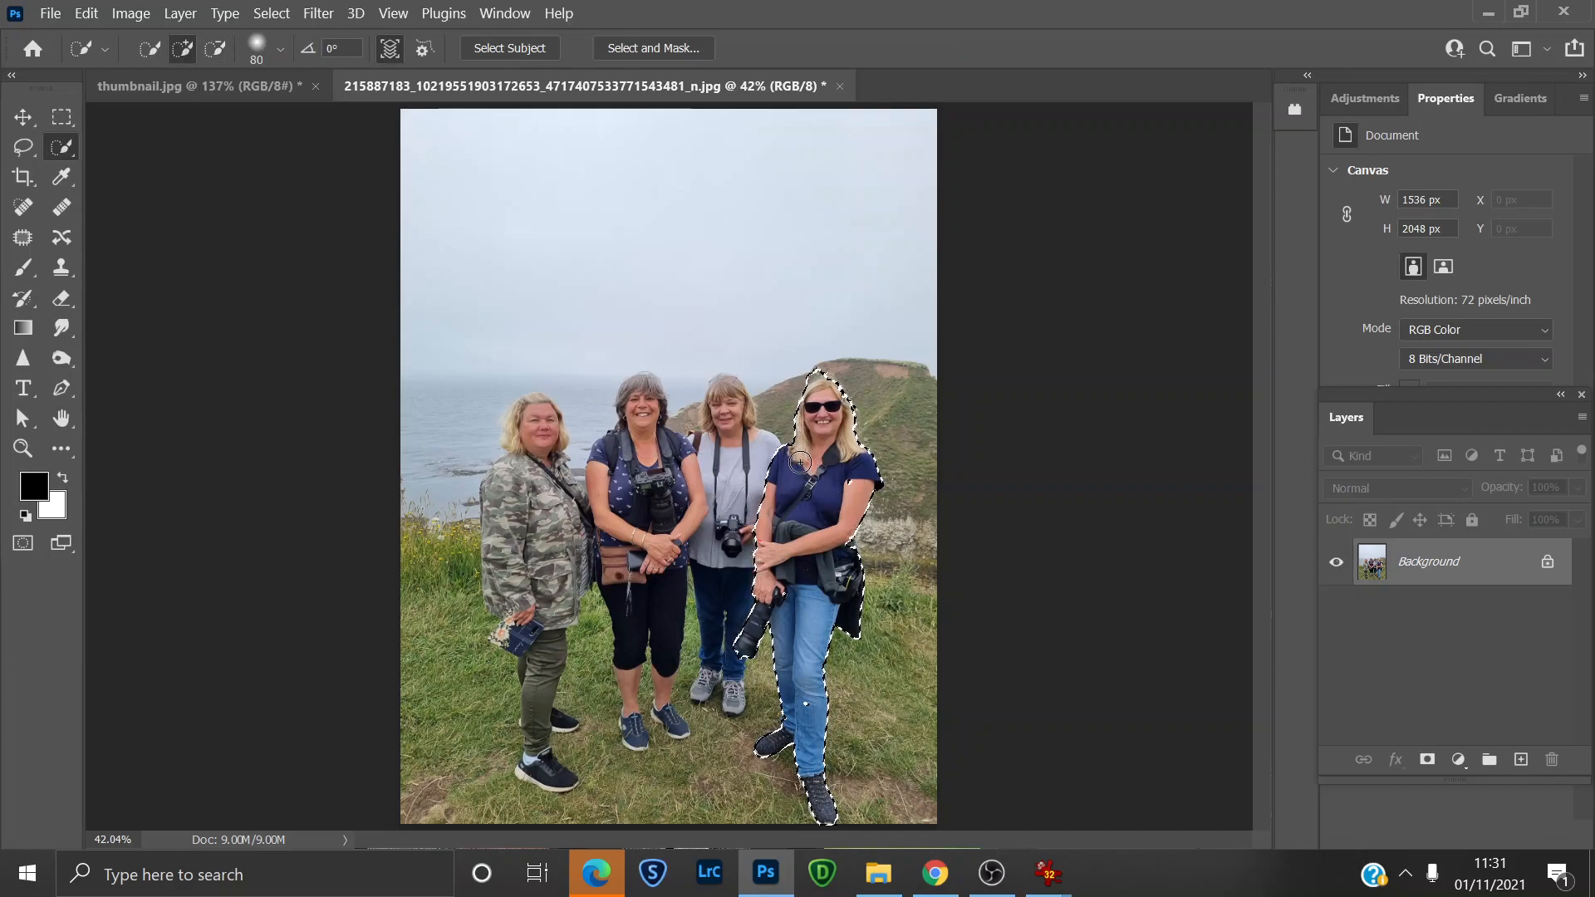
pyautogui.press('alt')
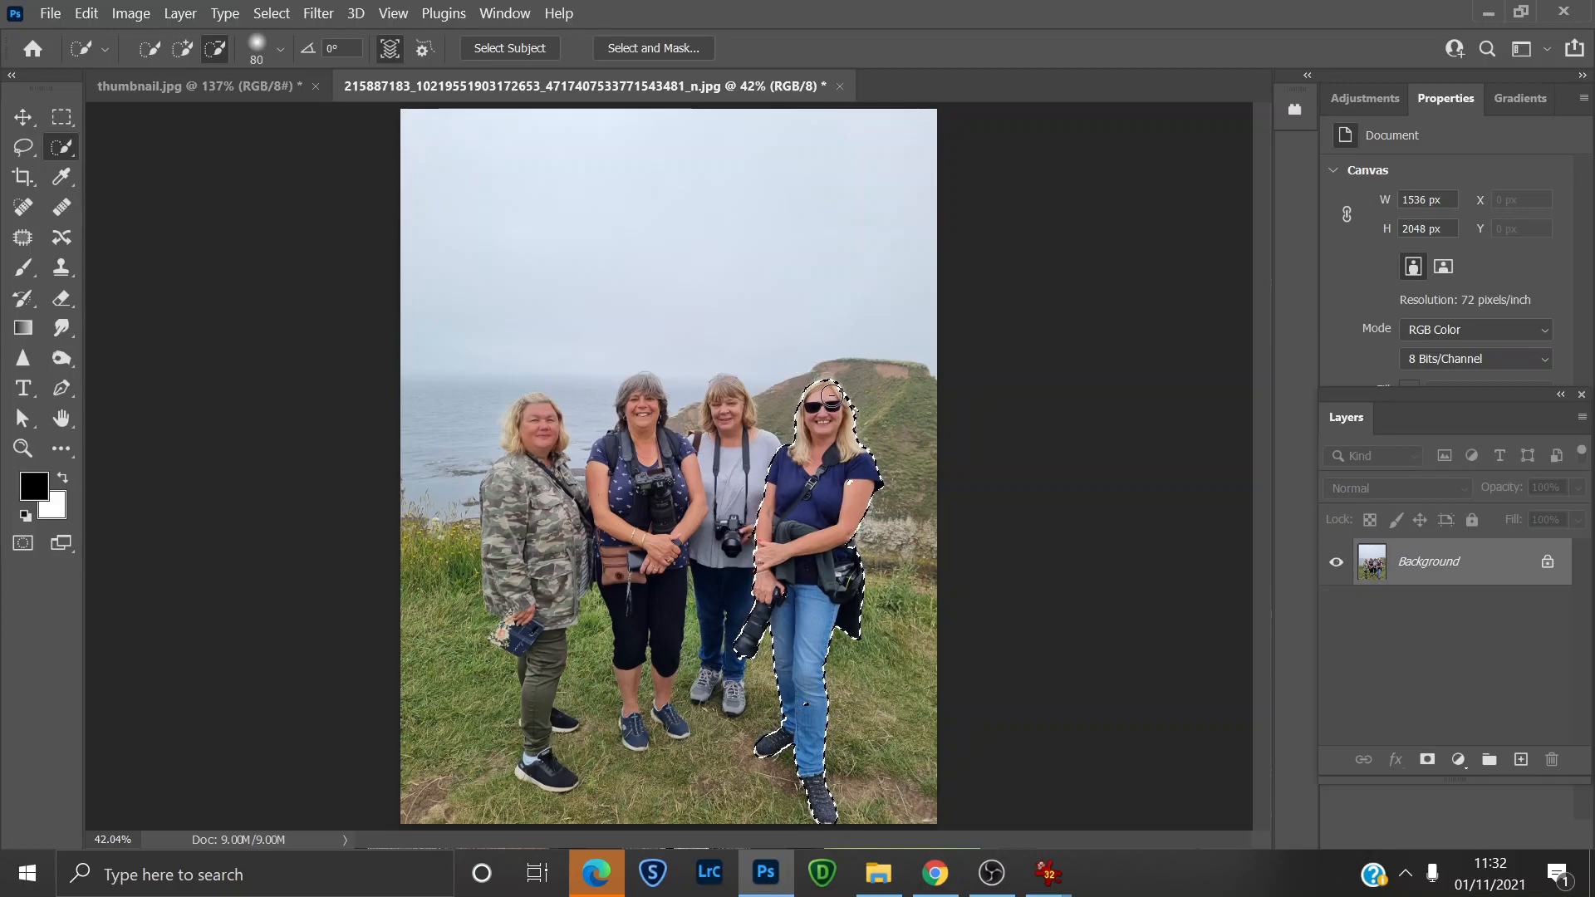
pyautogui.click(184, 50)
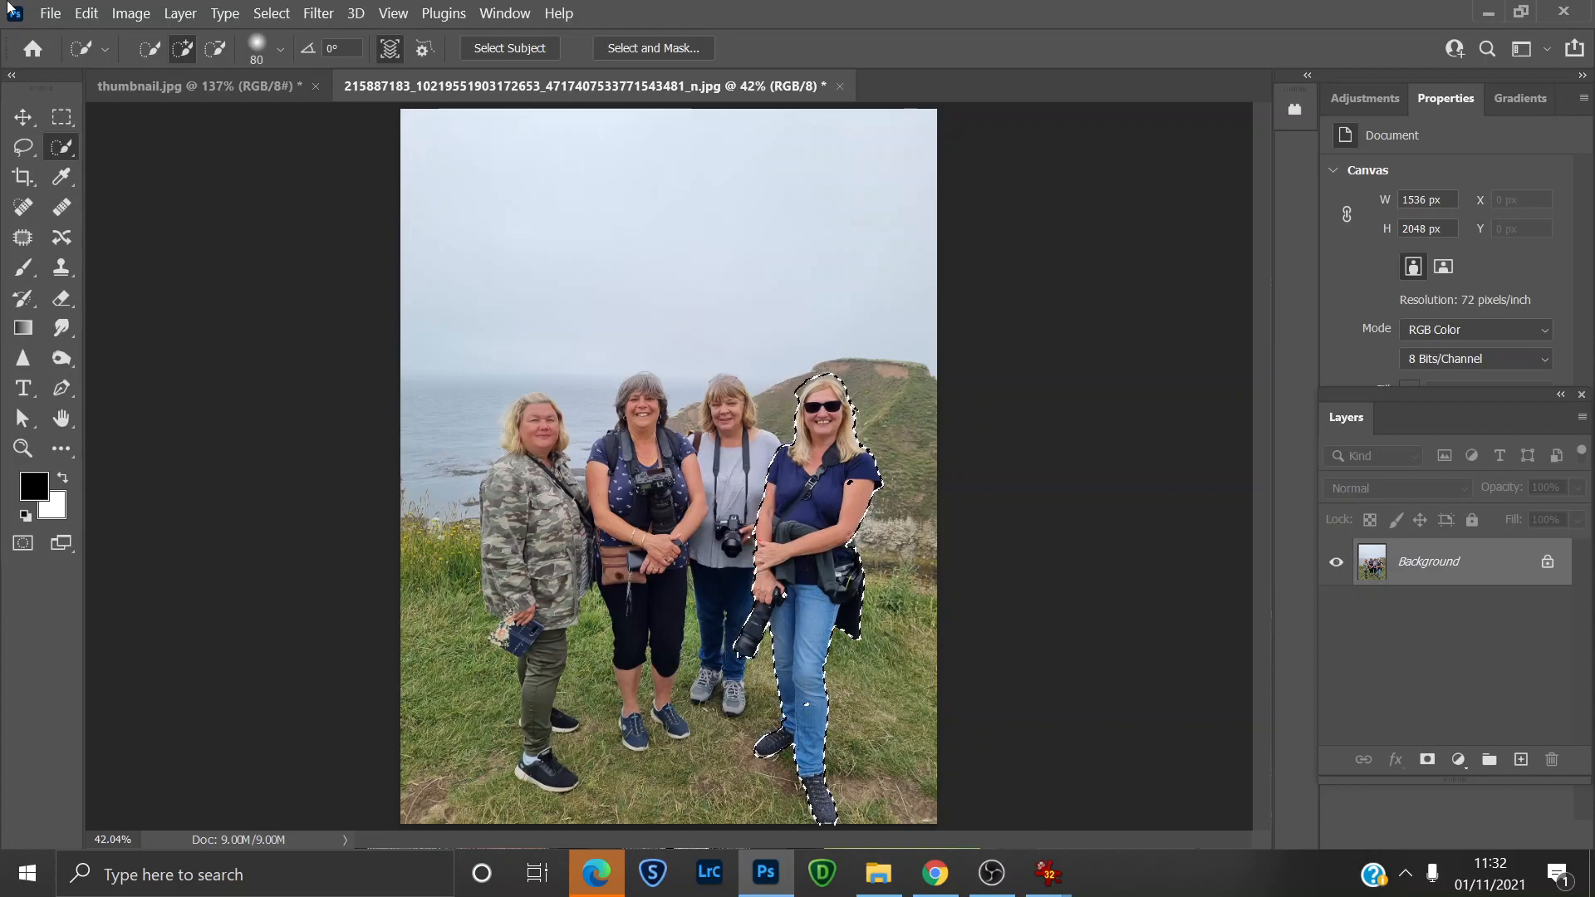
# Fill the gap in the selected jeans and subtract the grass beside the woman's lower leg from the selection.
pyautogui.click(217, 49)
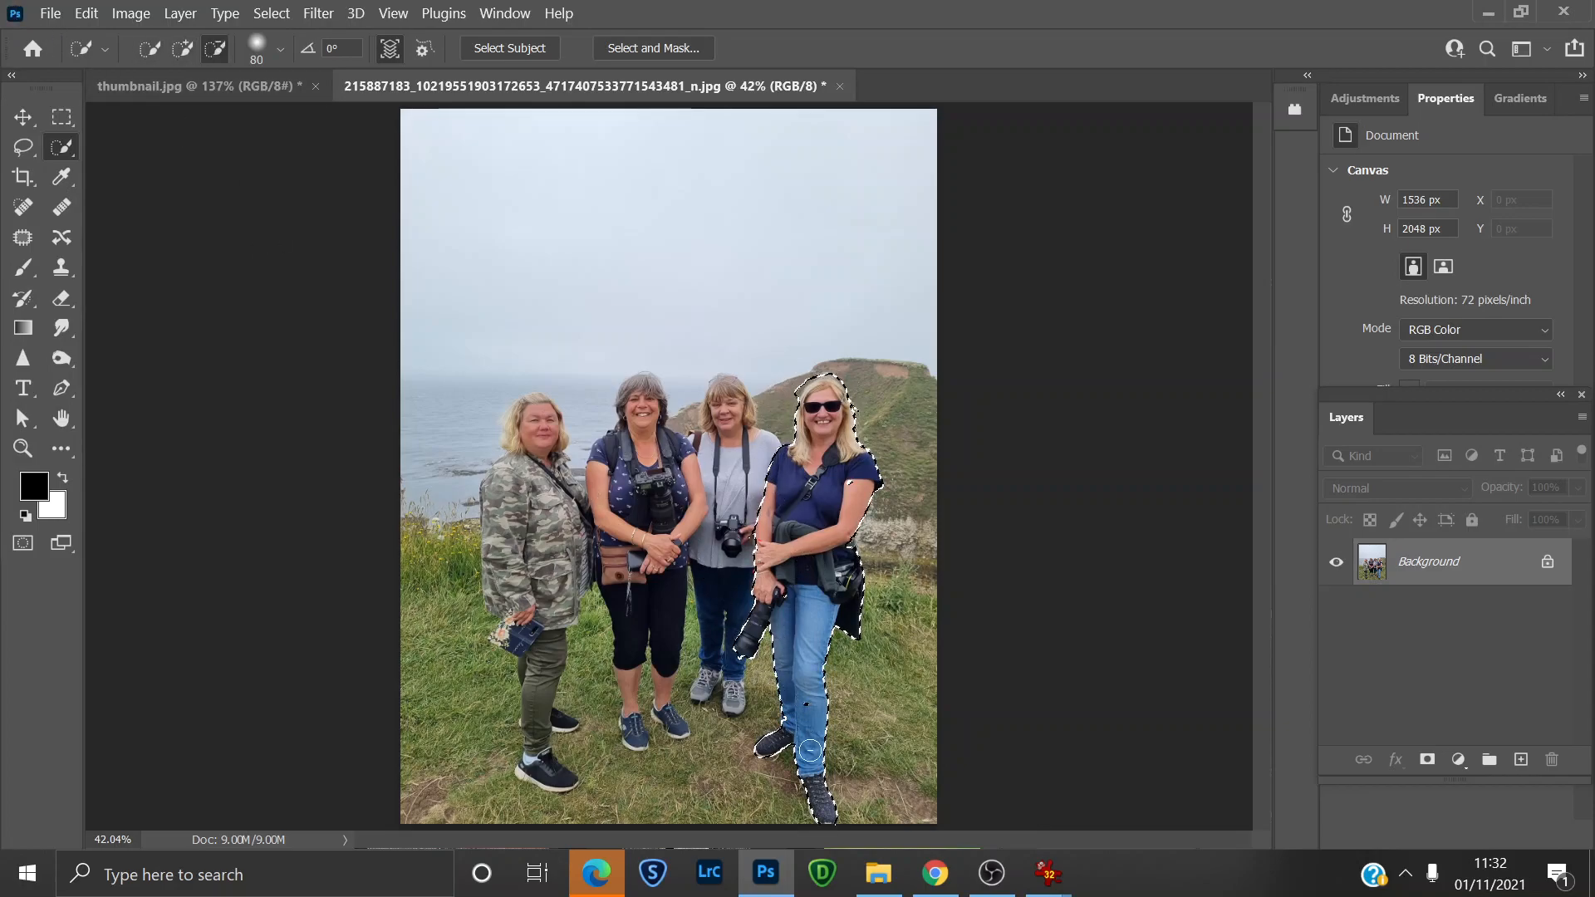
pyautogui.moveTo(810, 712); pyautogui.dragTo(779, 688)
pyautogui.click(183, 48)
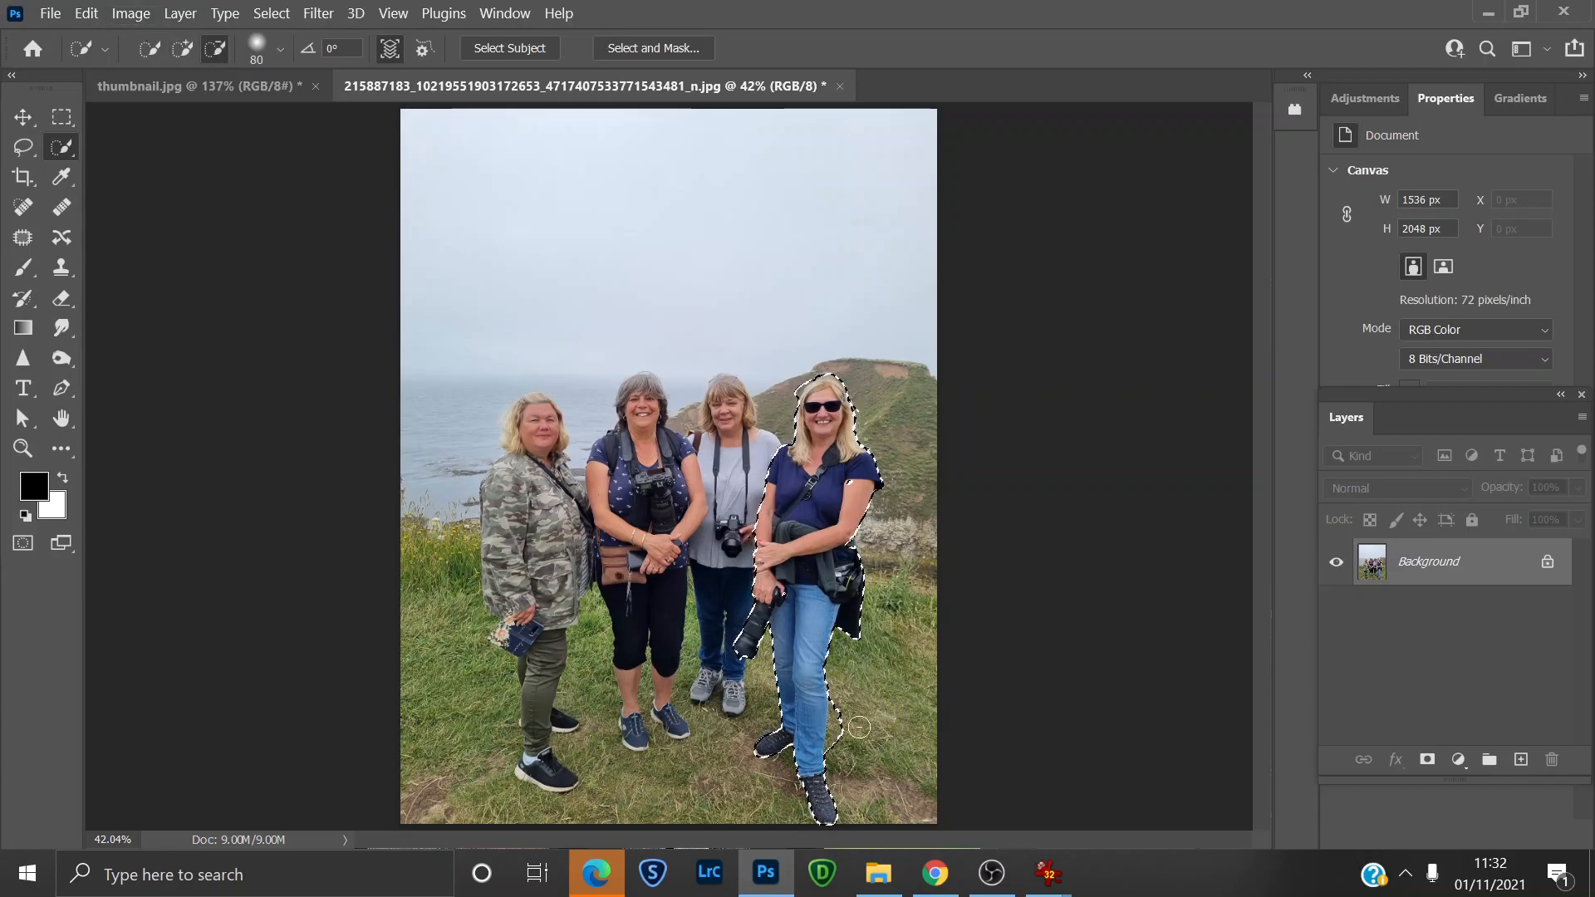
pyautogui.moveTo(850, 746); pyautogui.dragTo(842, 717)
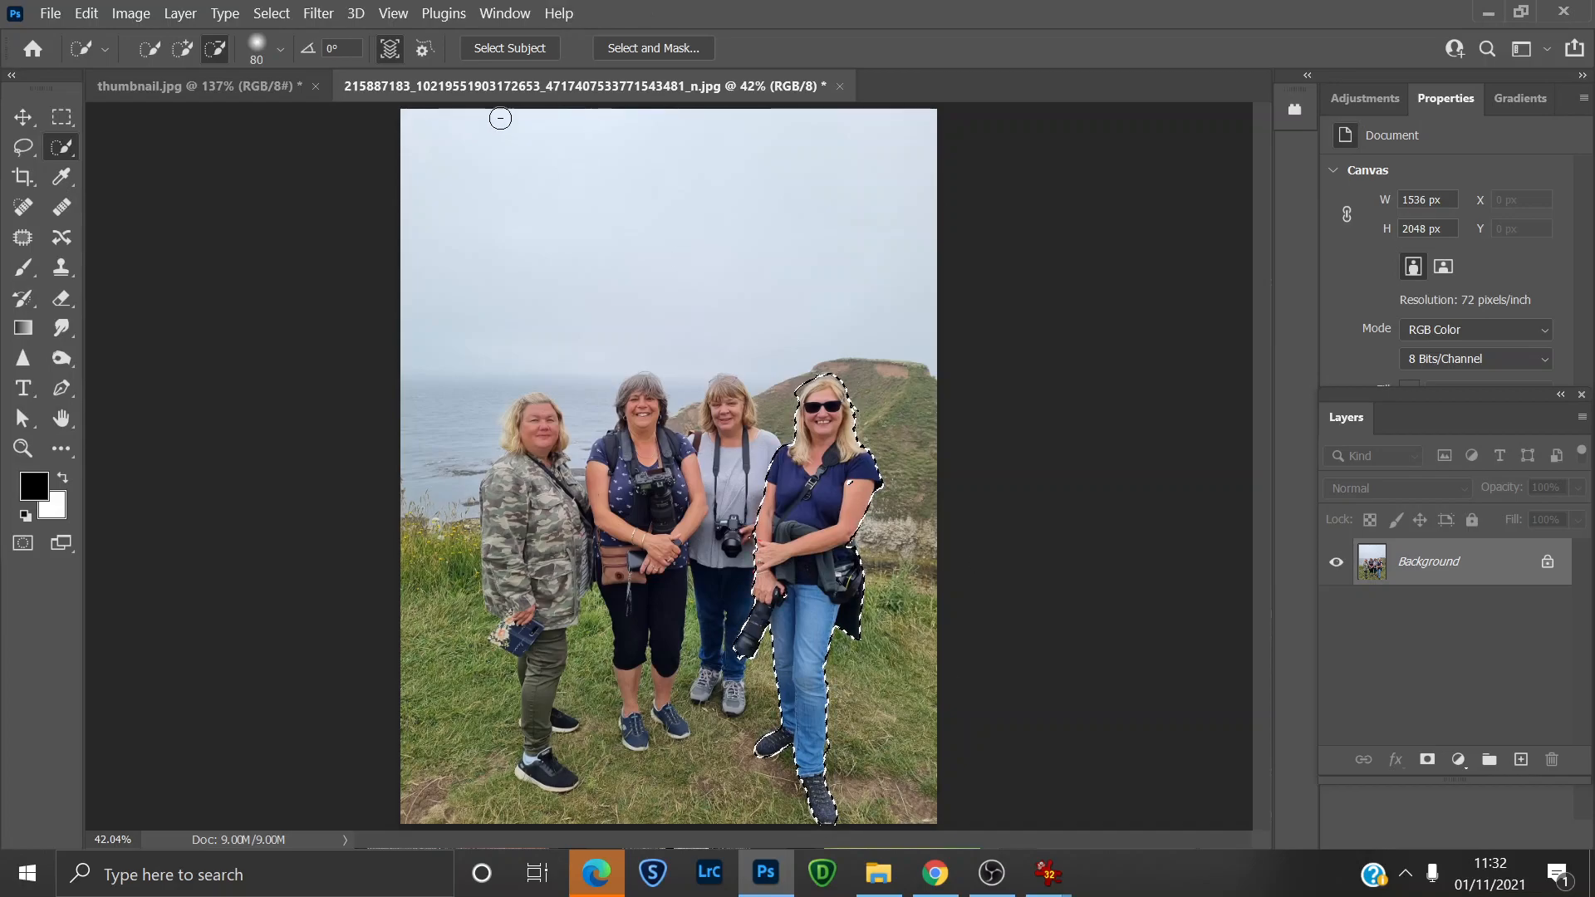
# Copy the selected woman and paste her into thumbnail.jpg as a new layer.
pyautogui.click(196, 82)
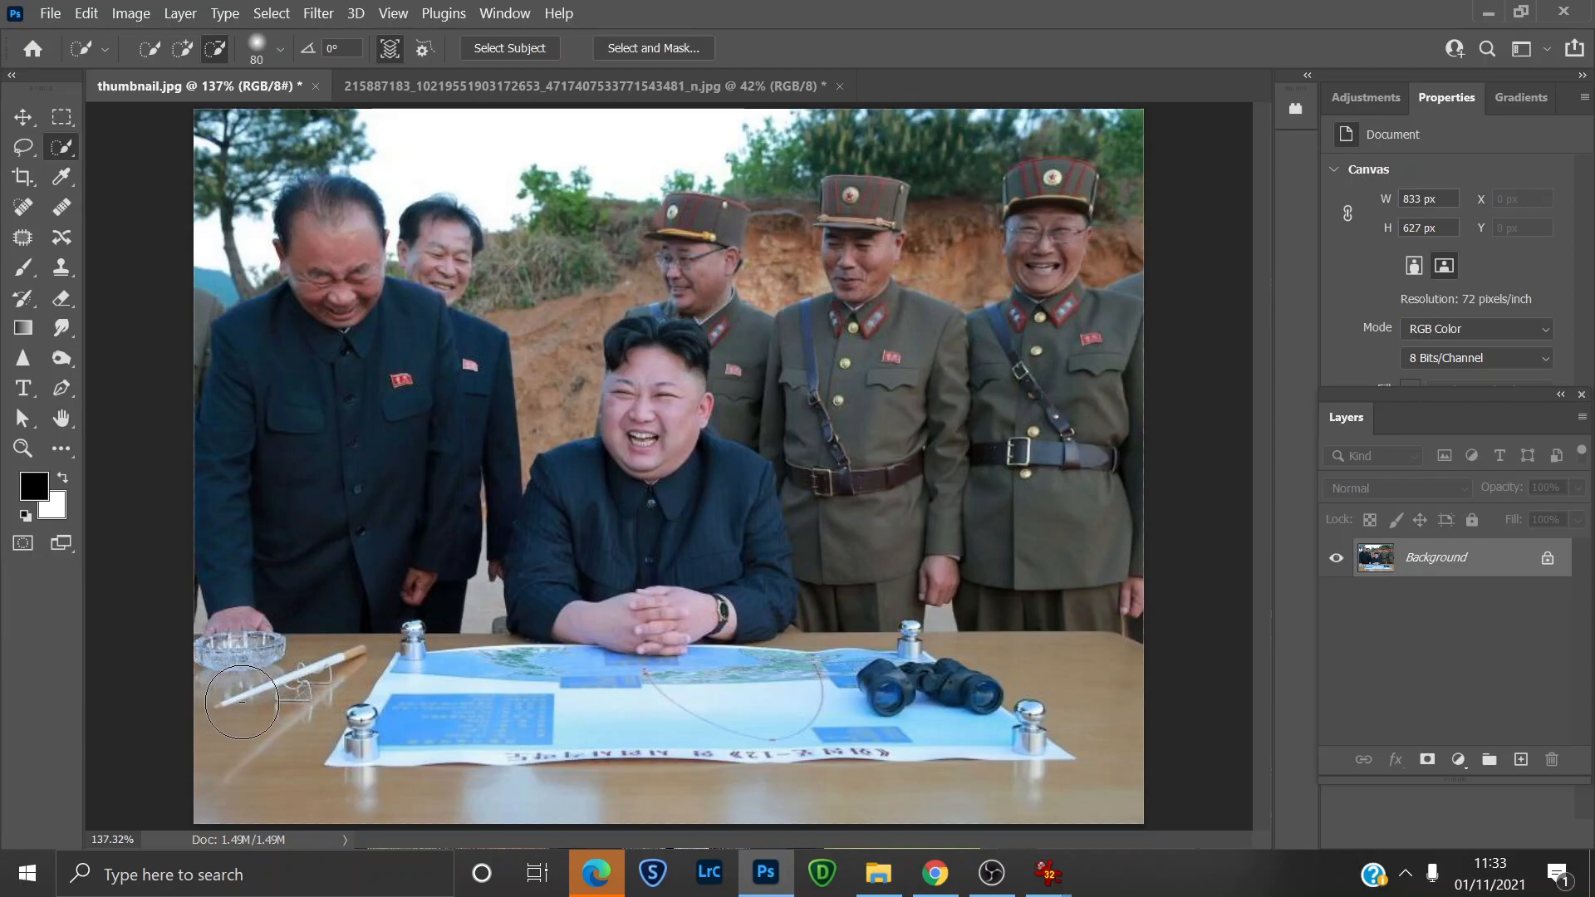
pyautogui.hotkey('ctrl', 'v')
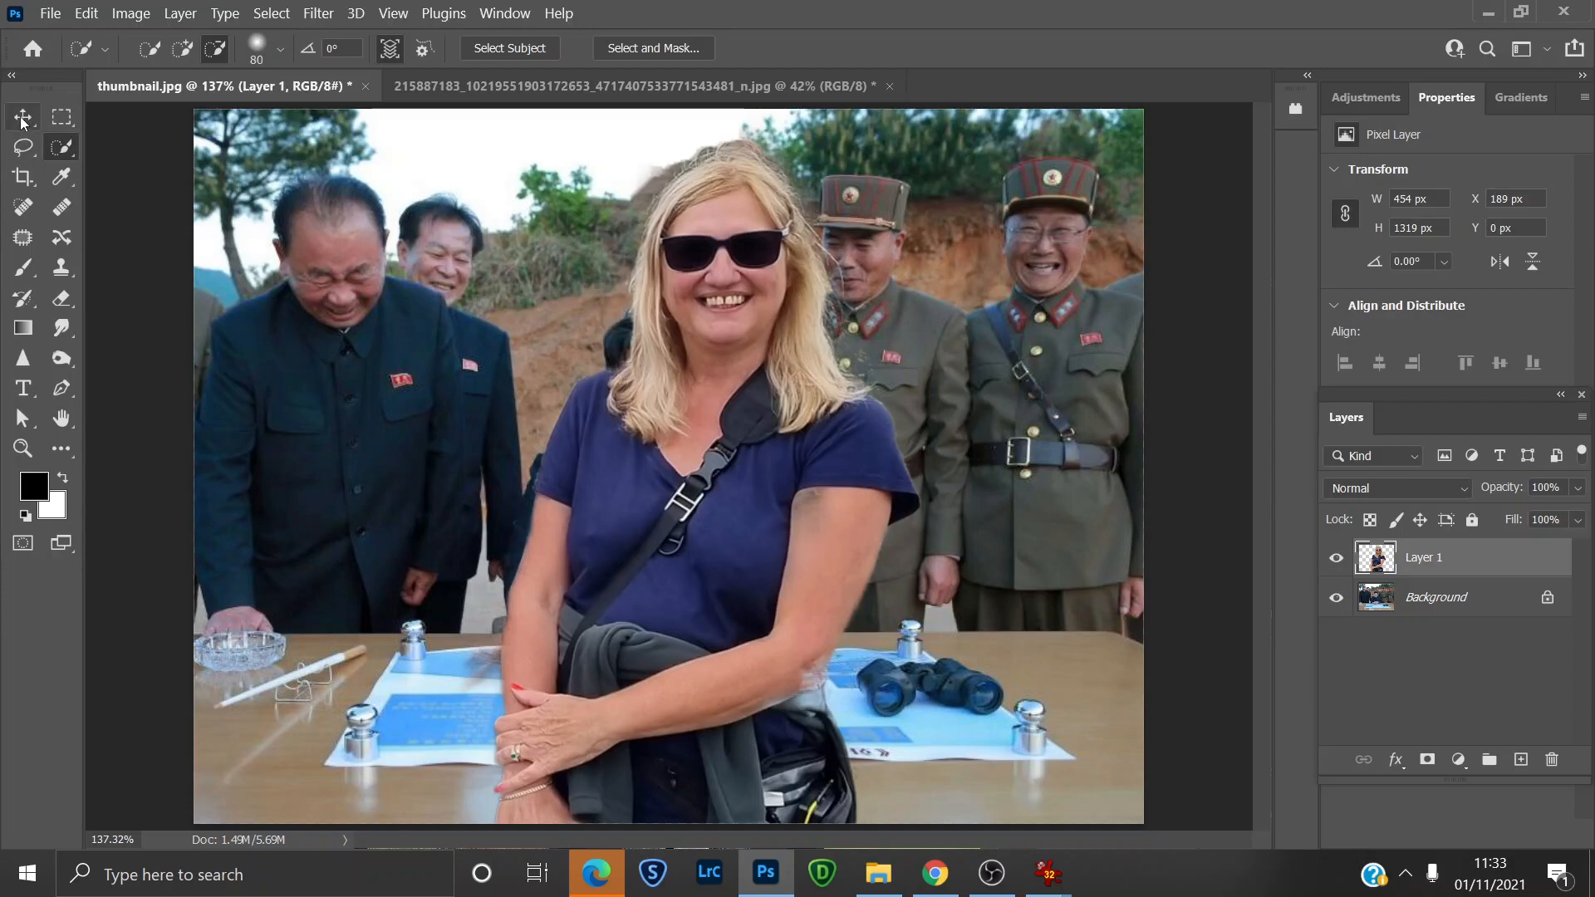
# Free-transform the pasted woman to 77.74% and place her at the right end of the table beside the seated man.
pyautogui.click(23, 117)
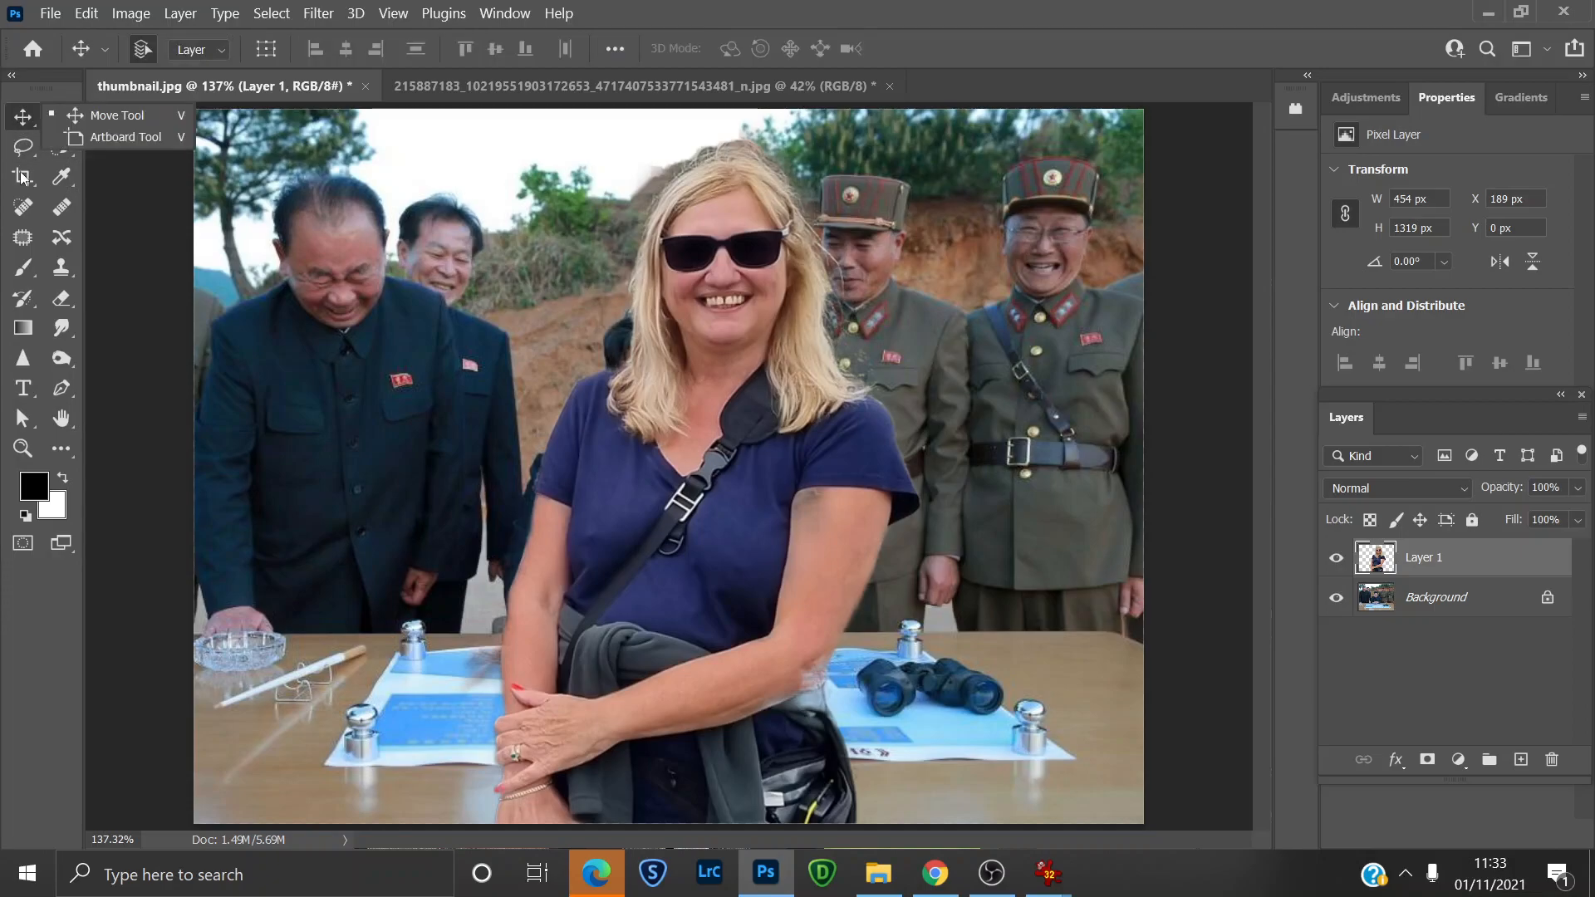
pyautogui.click(16, 122)
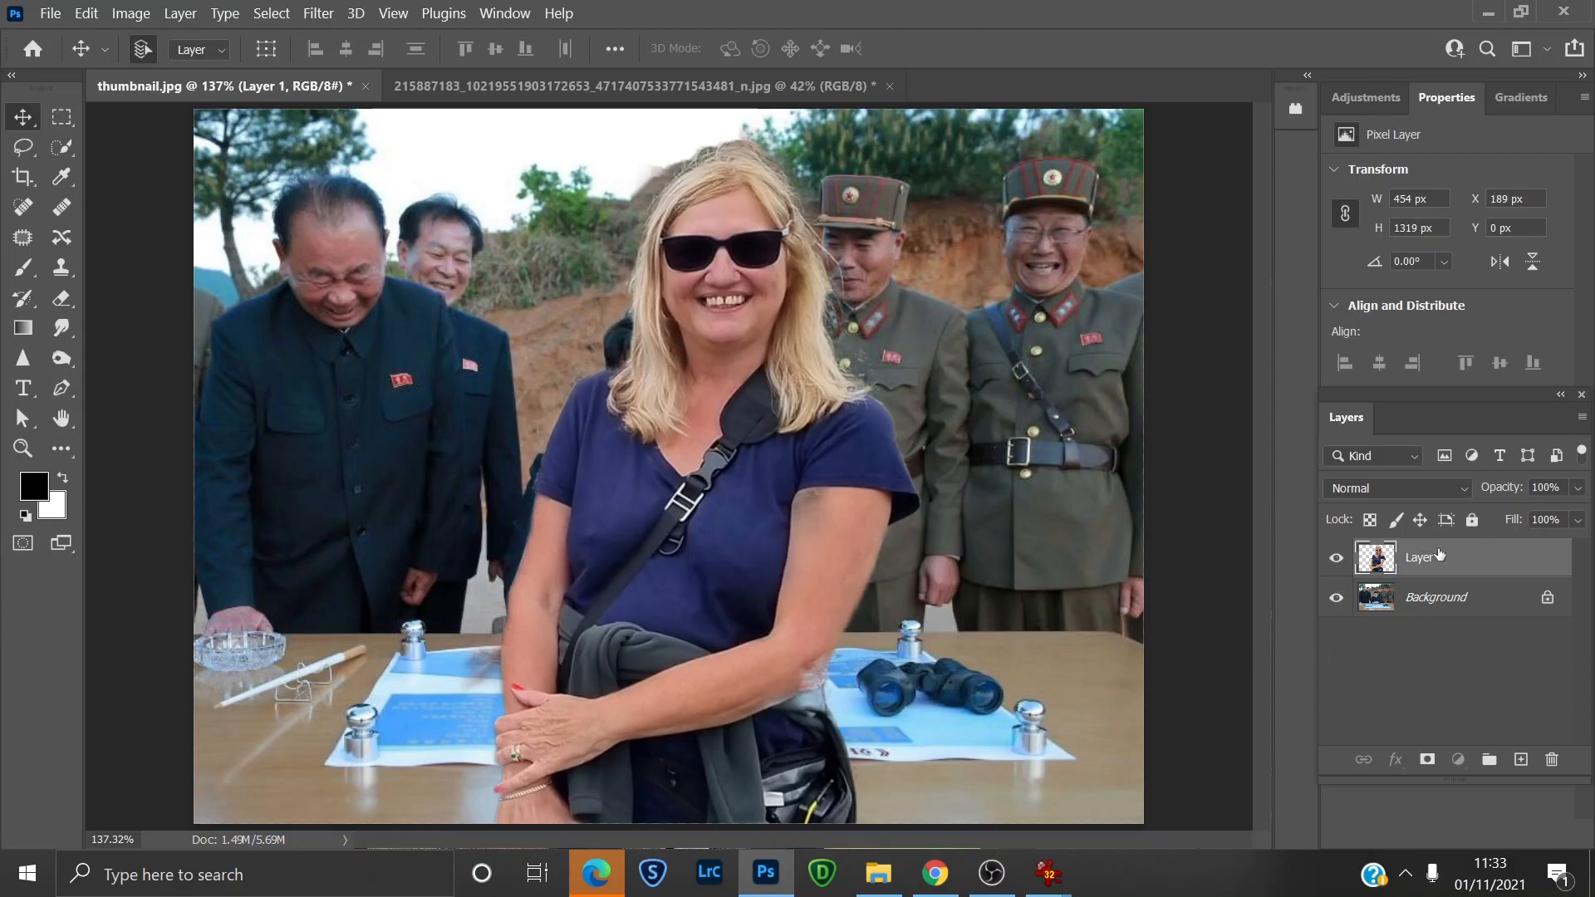
pyautogui.moveTo(579, 423); pyautogui.dragTo(578, 424)
pyautogui.hotkey('ctrl', 't')
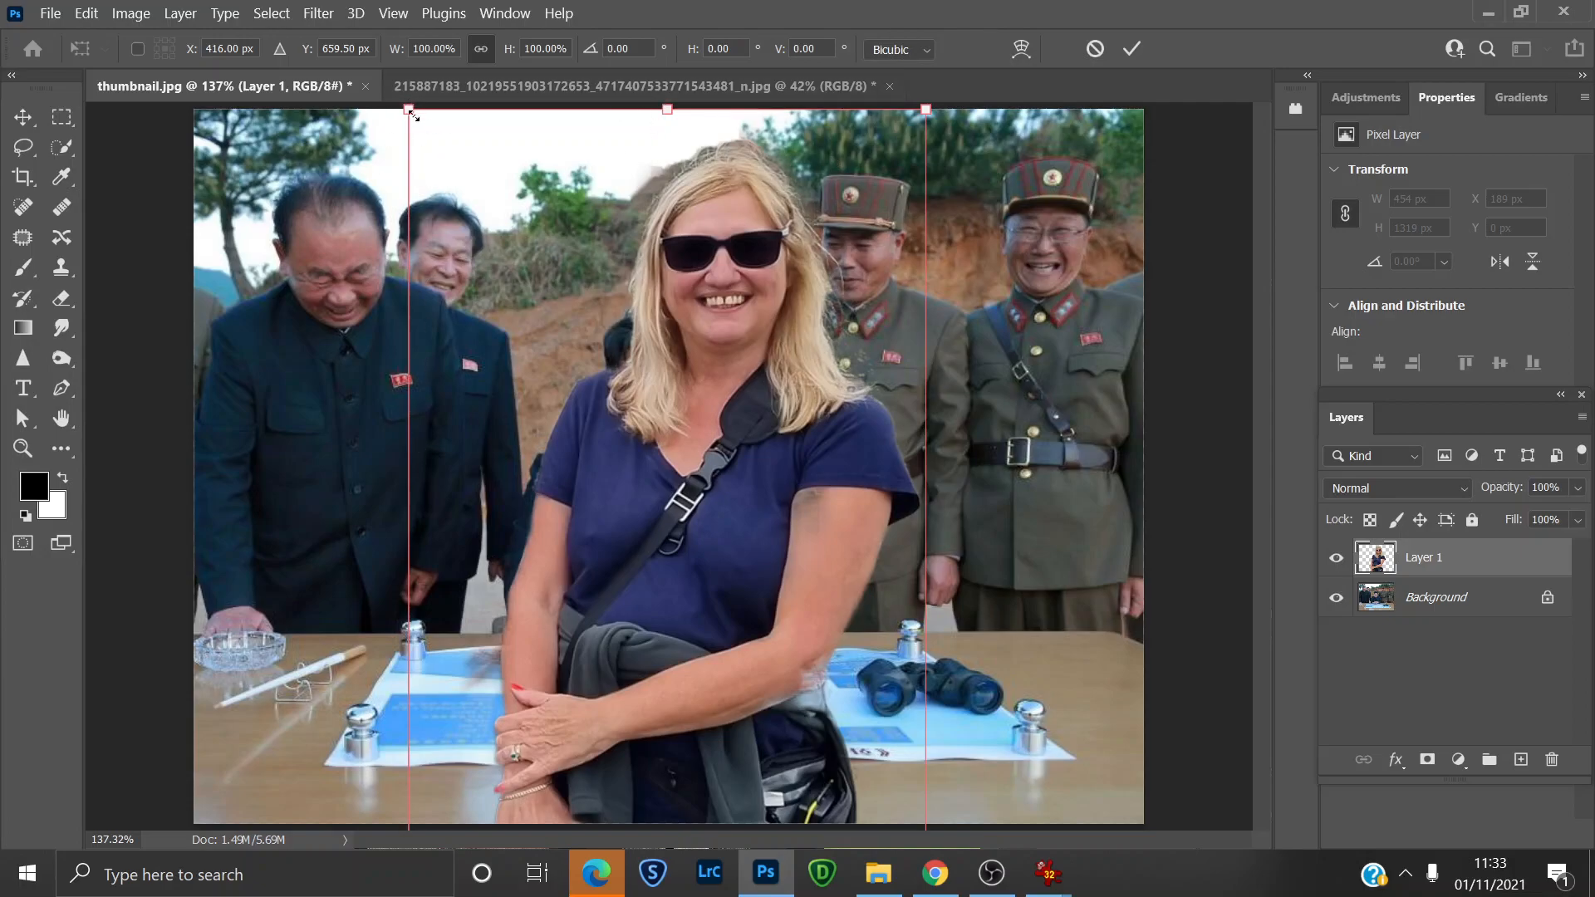
pyautogui.moveTo(409, 111); pyautogui.dragTo(524, 445)
pyautogui.moveTo(823, 596); pyautogui.dragTo(650, 317)
pyautogui.moveTo(549, 557); pyautogui.dragTo(606, 614)
pyautogui.moveTo(718, 709); pyautogui.dragTo(855, 529)
pyautogui.moveTo(791, 399); pyautogui.dragTo(626, 380)
pyautogui.moveTo(688, 495); pyautogui.dragTo(662, 490)
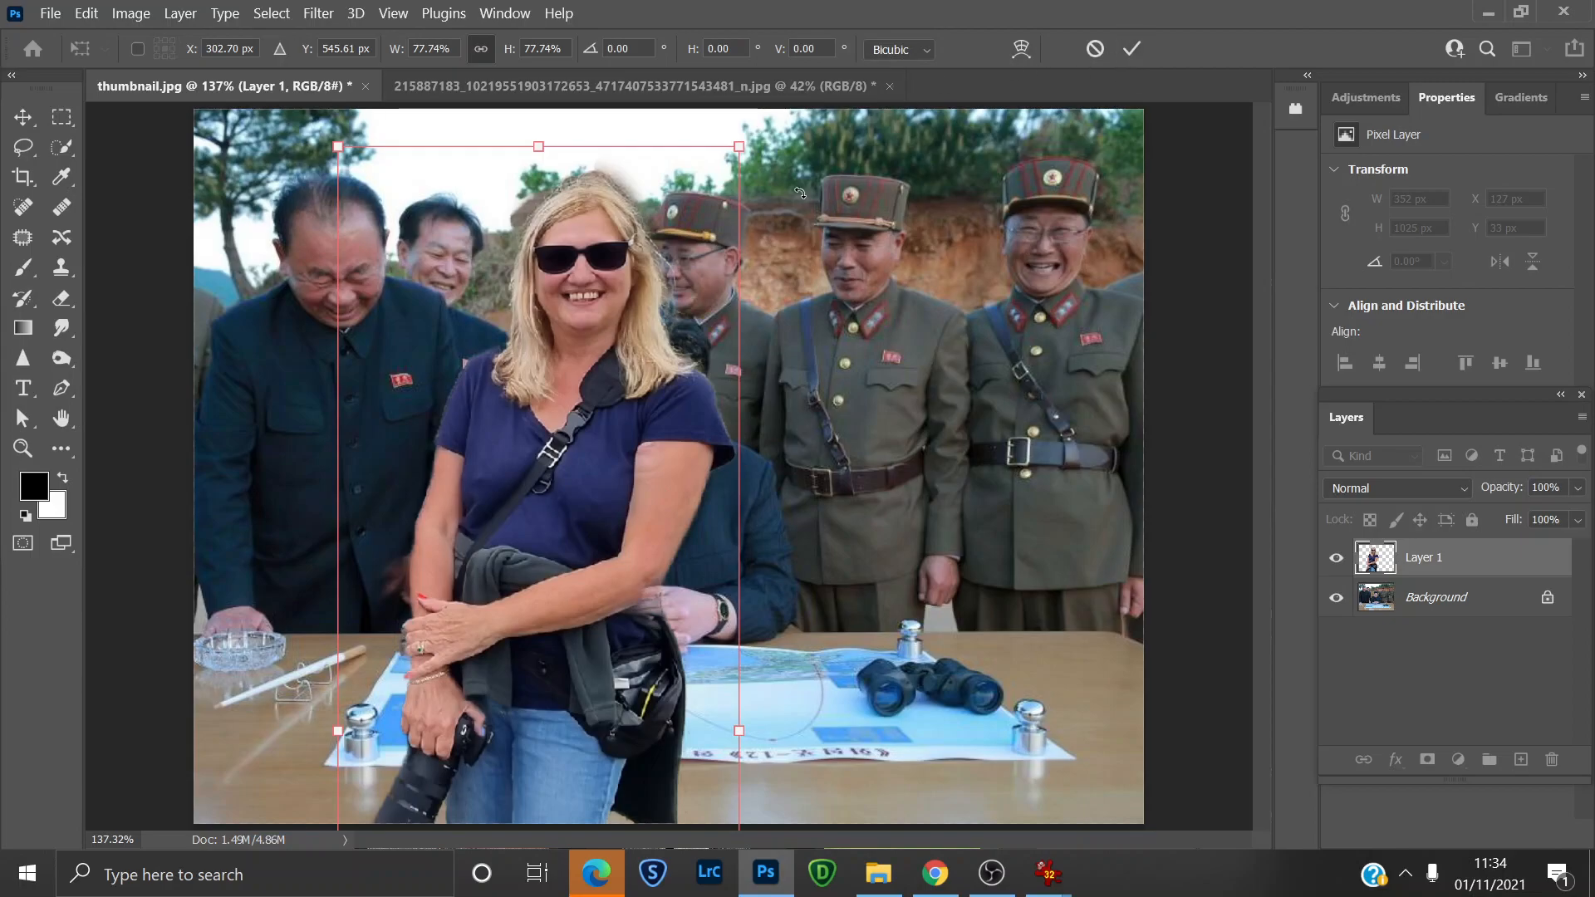
pyautogui.moveTo(571, 455); pyautogui.dragTo(962, 601)
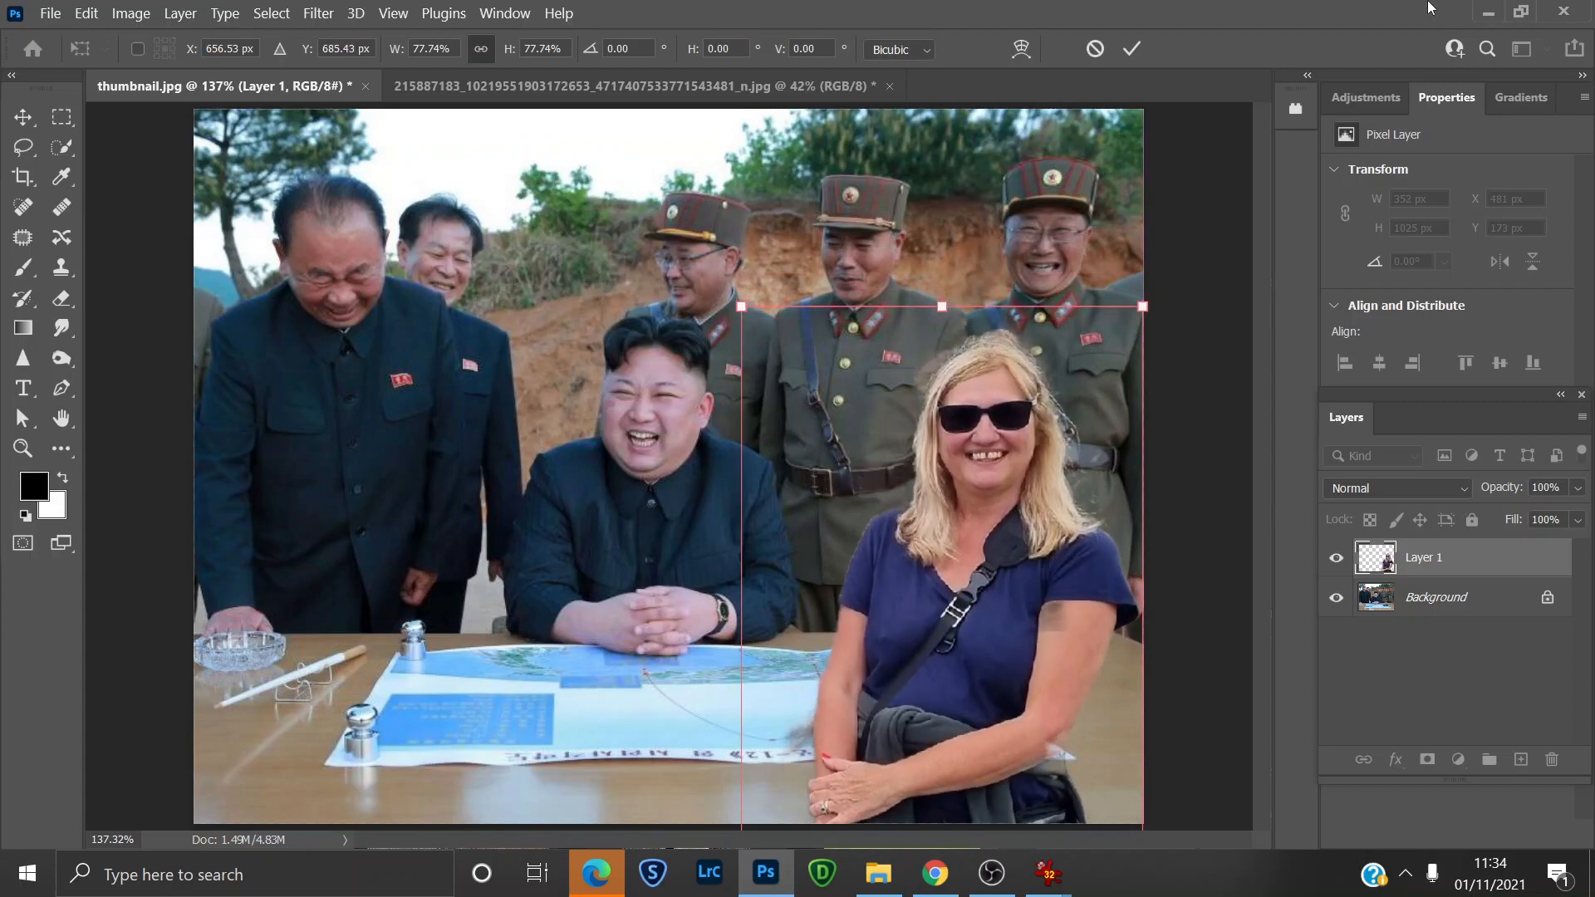
pyautogui.click(1129, 51)
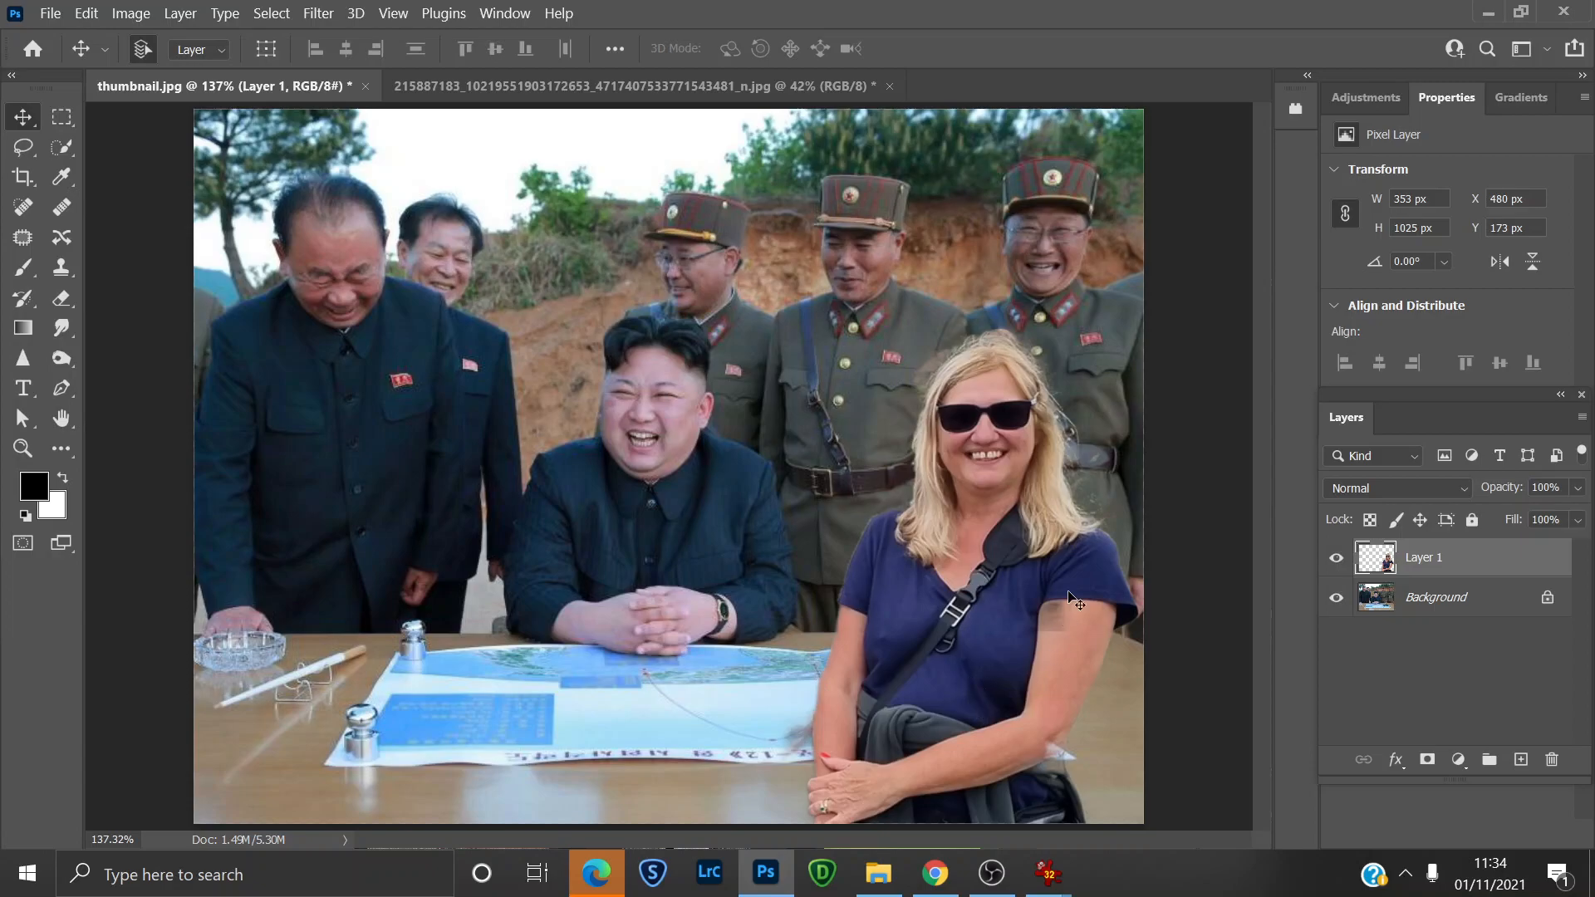
# Hide the pasted woman's layer and duplicate the Background layer.
pyautogui.click(1335, 560)
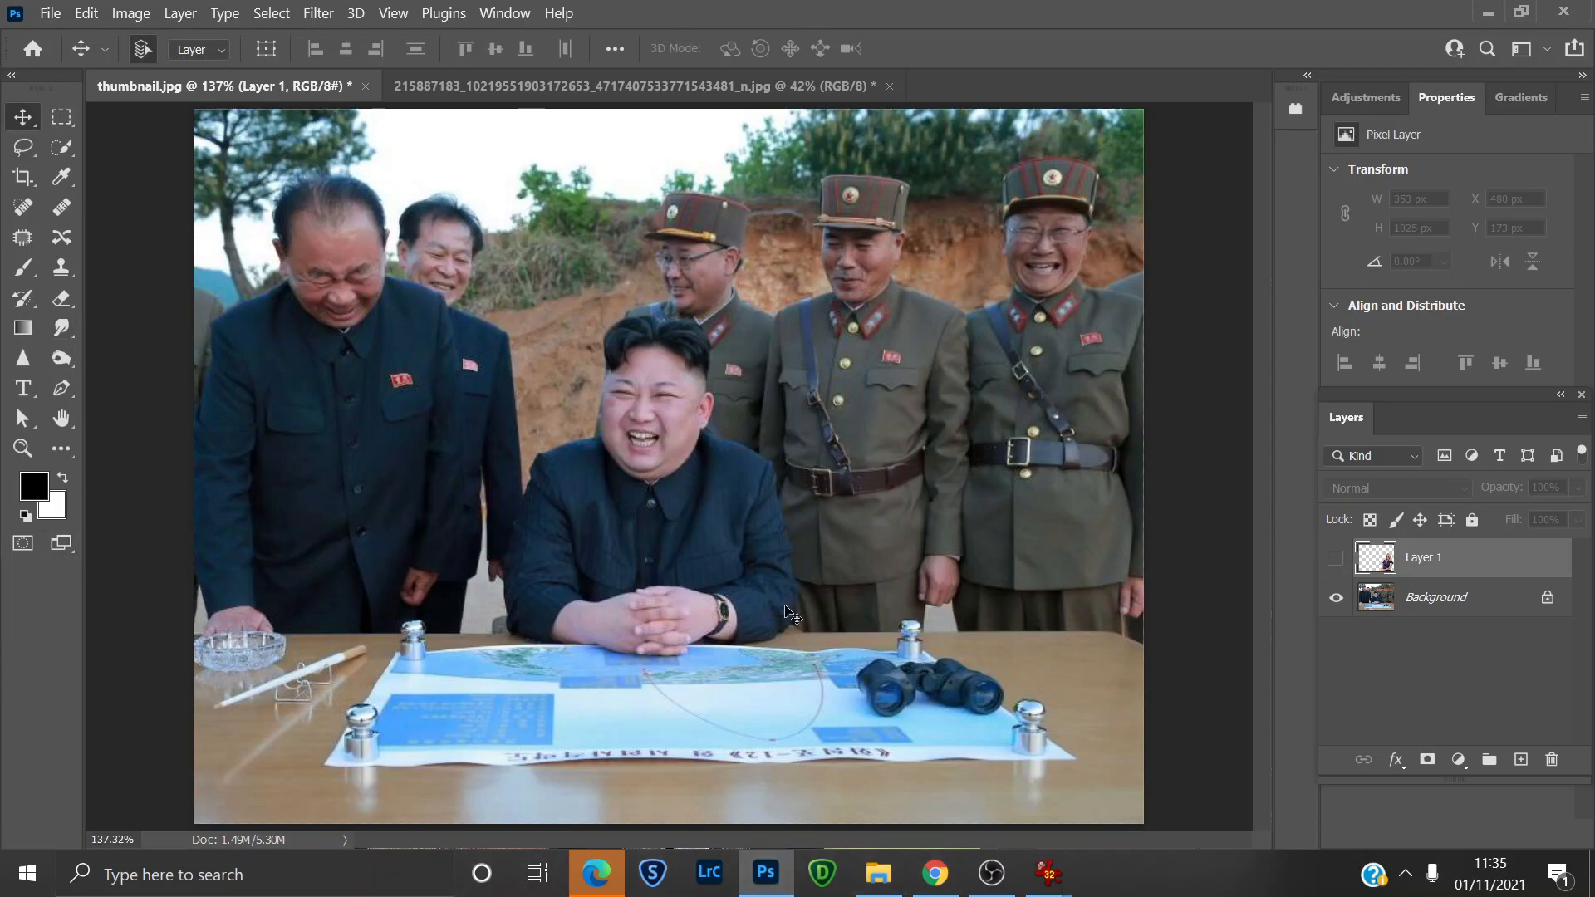
pyautogui.click(1445, 607)
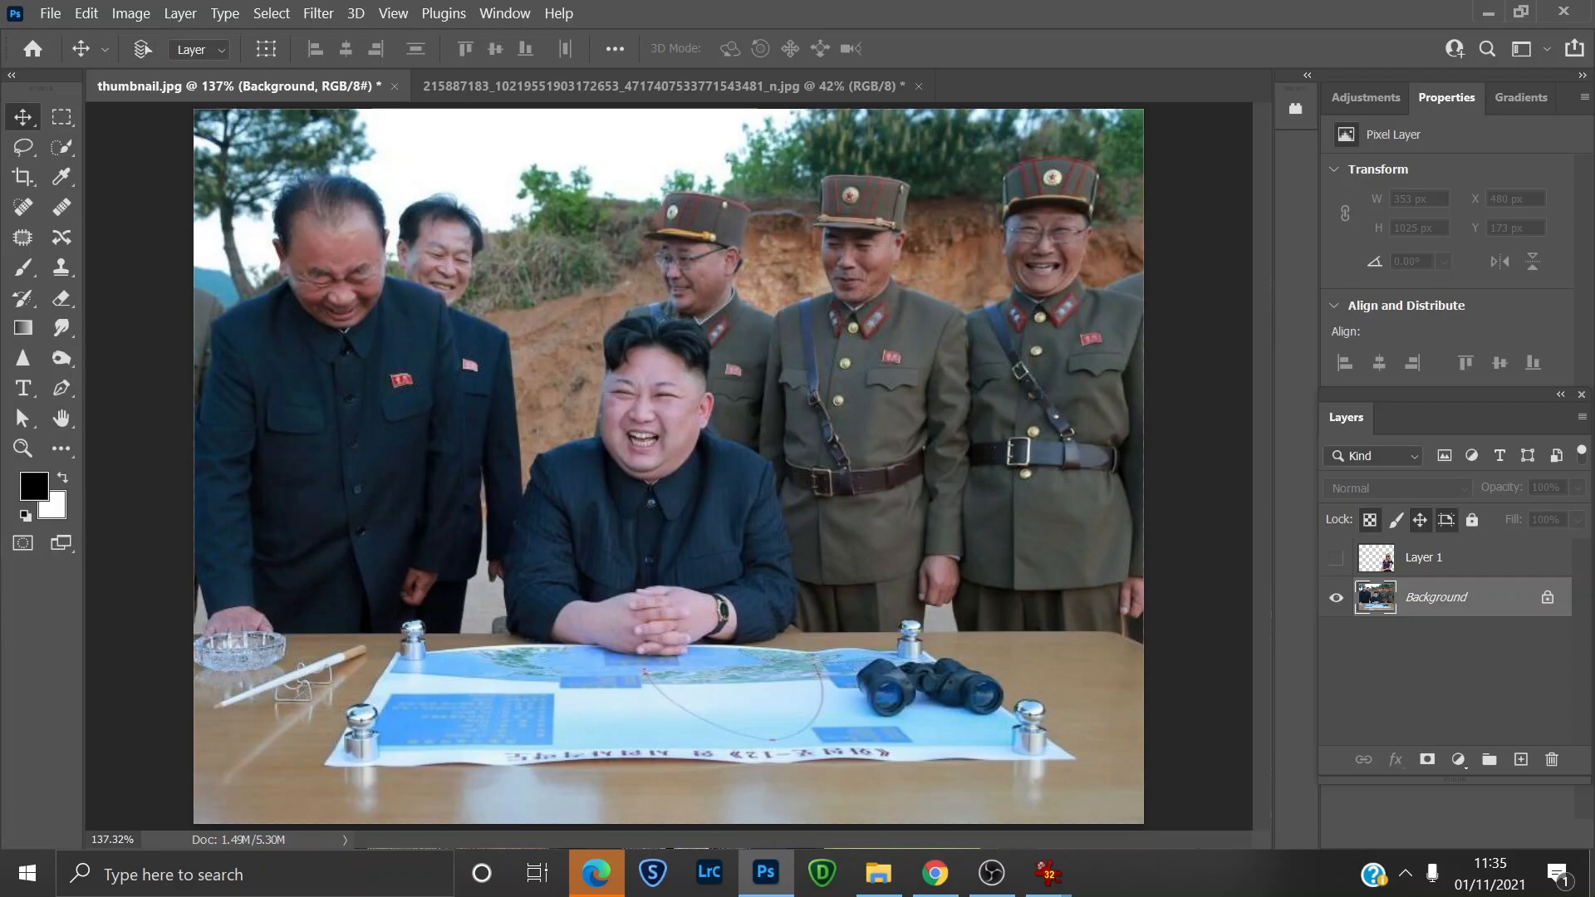
pyautogui.hotkey('ctrl', 'j')
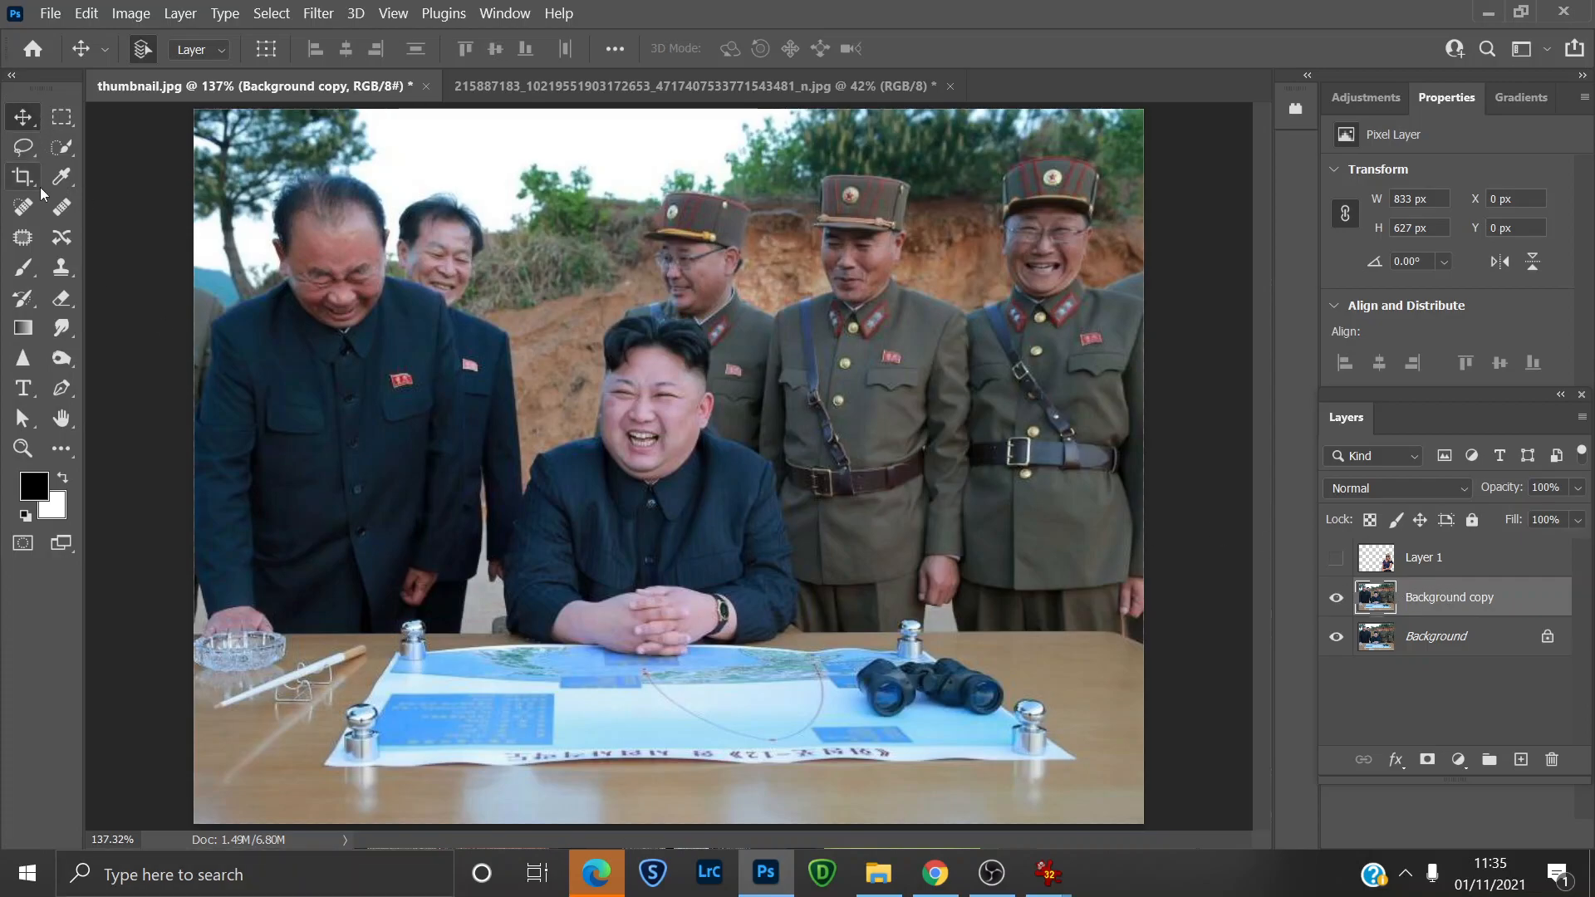
# Select the standing man beside the ashtray and the man behind him, including his head, with the Object Selection tool.
pyautogui.click(64, 149)
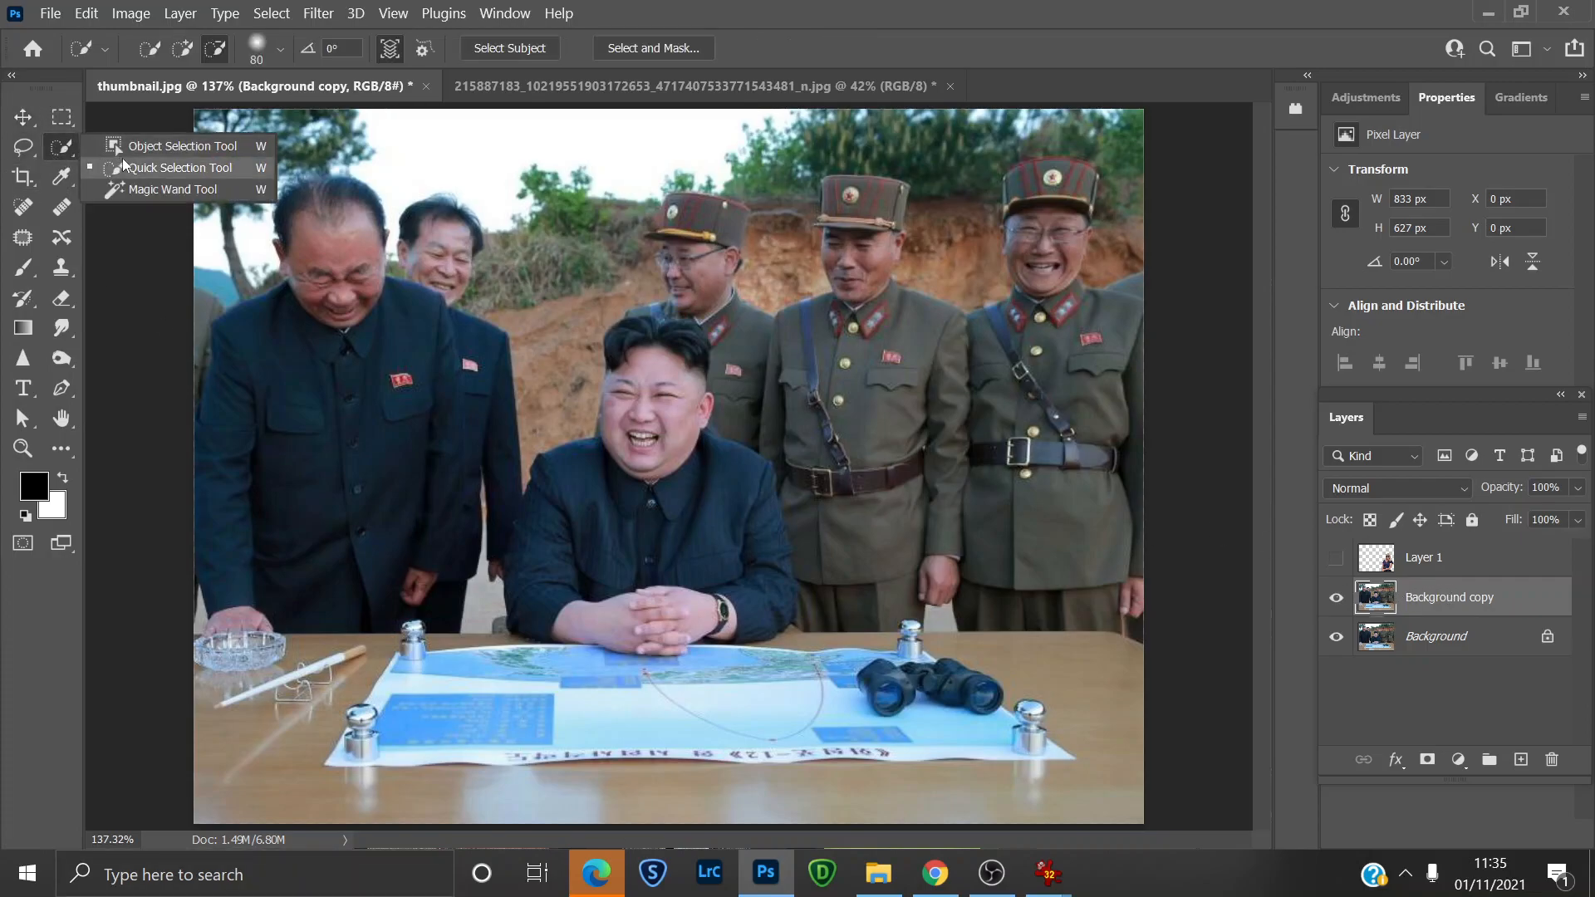
pyautogui.click(172, 148)
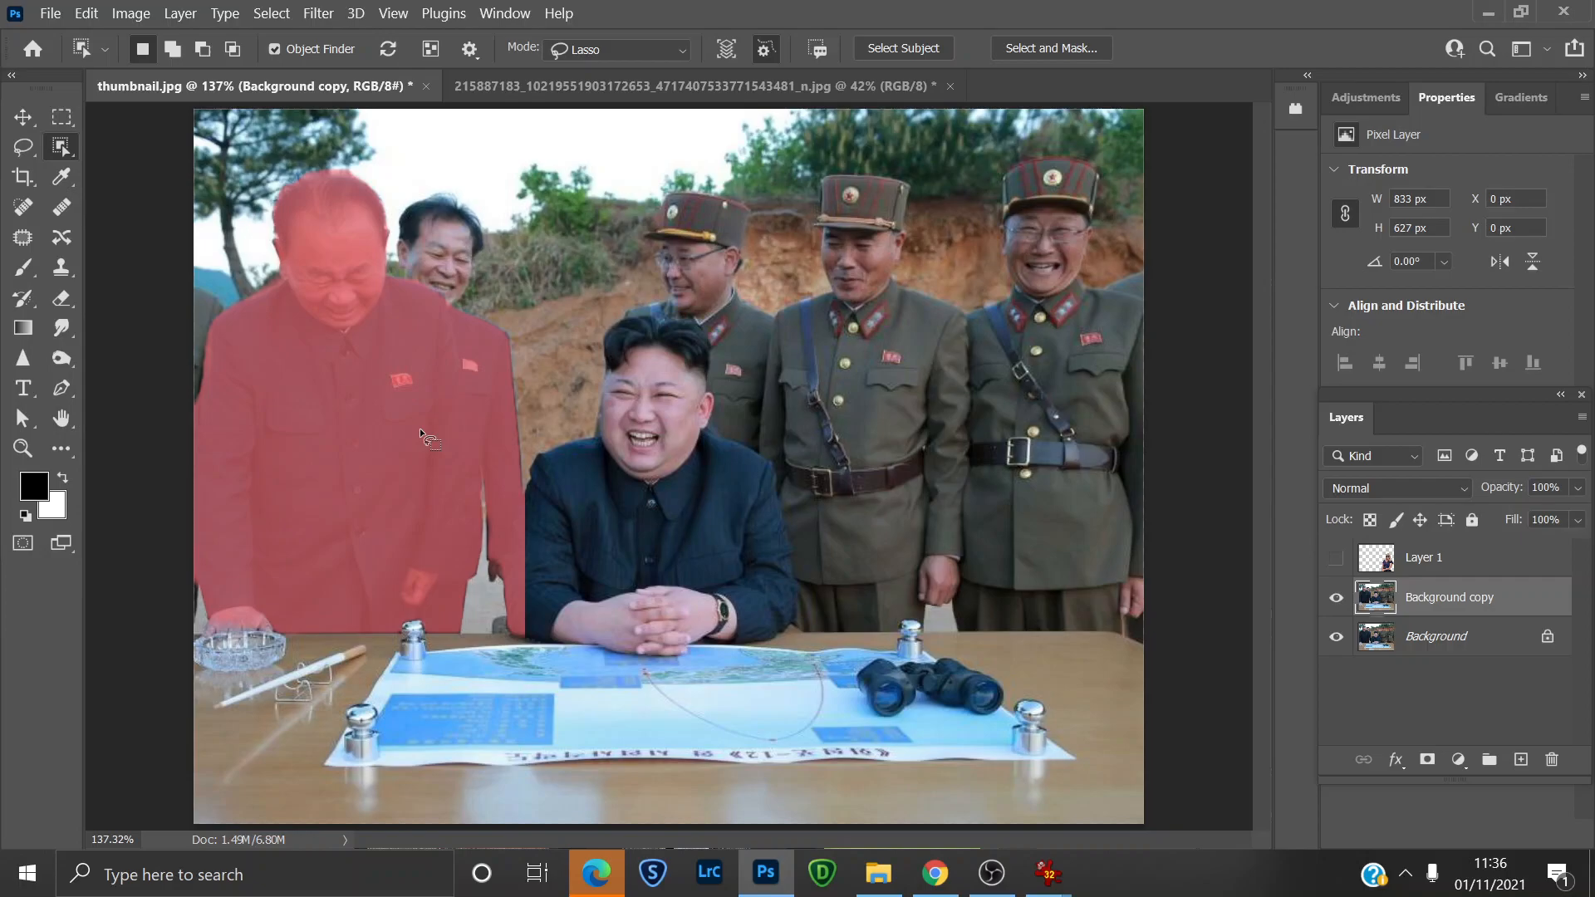
pyautogui.click(395, 412)
pyautogui.moveTo(370, 408); pyautogui.dragTo(325, 484)
pyautogui.hotkey('ctrl', 'z')
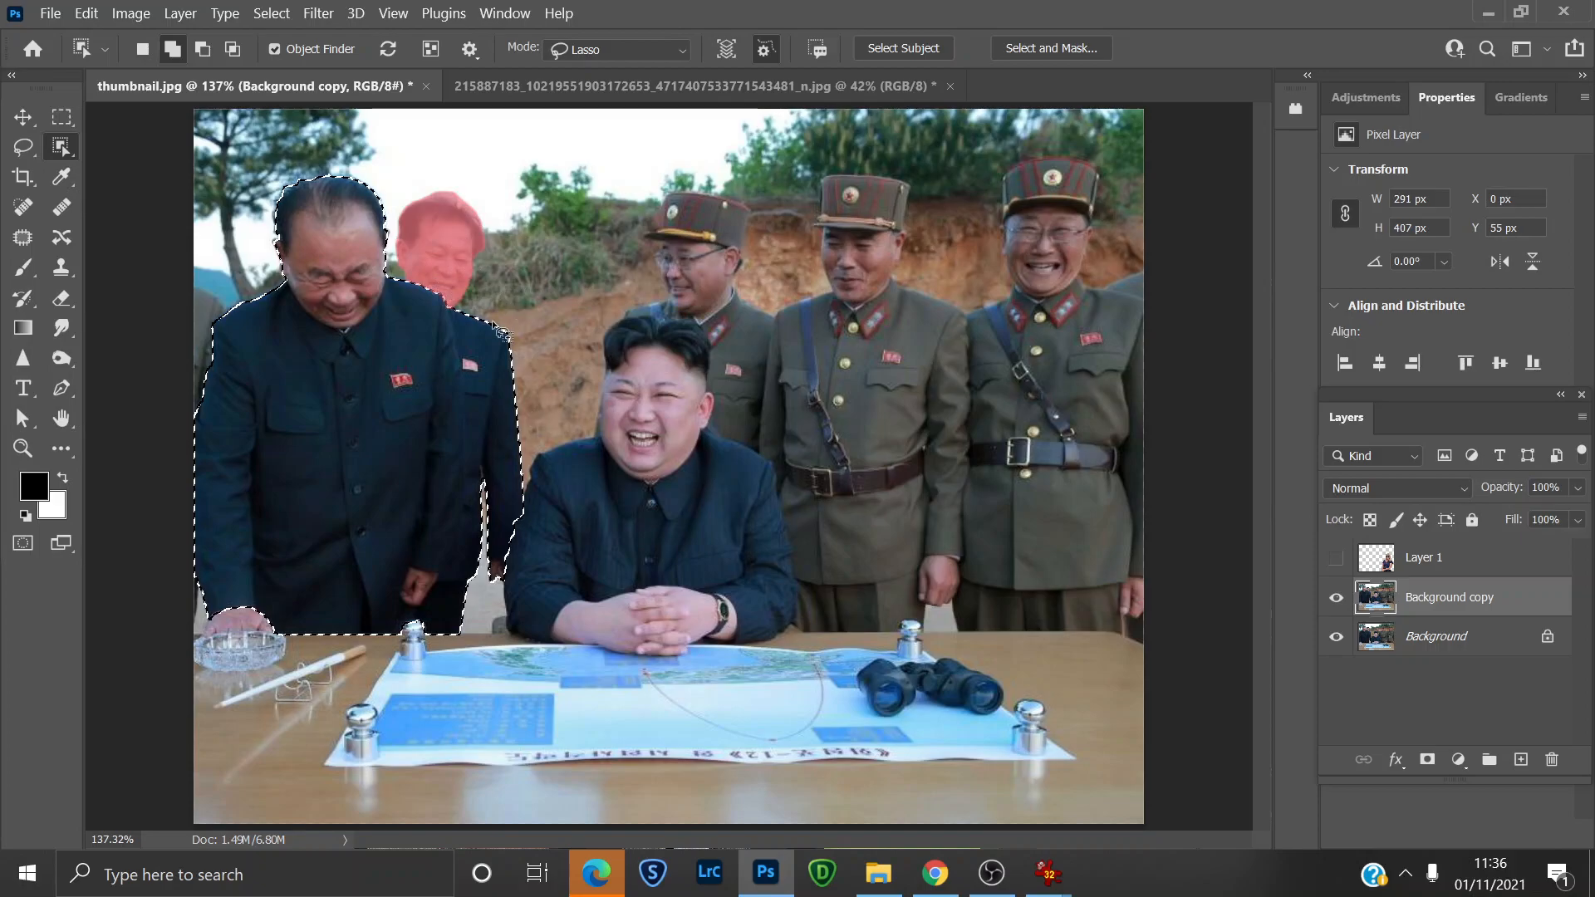
pyautogui.click(440, 272)
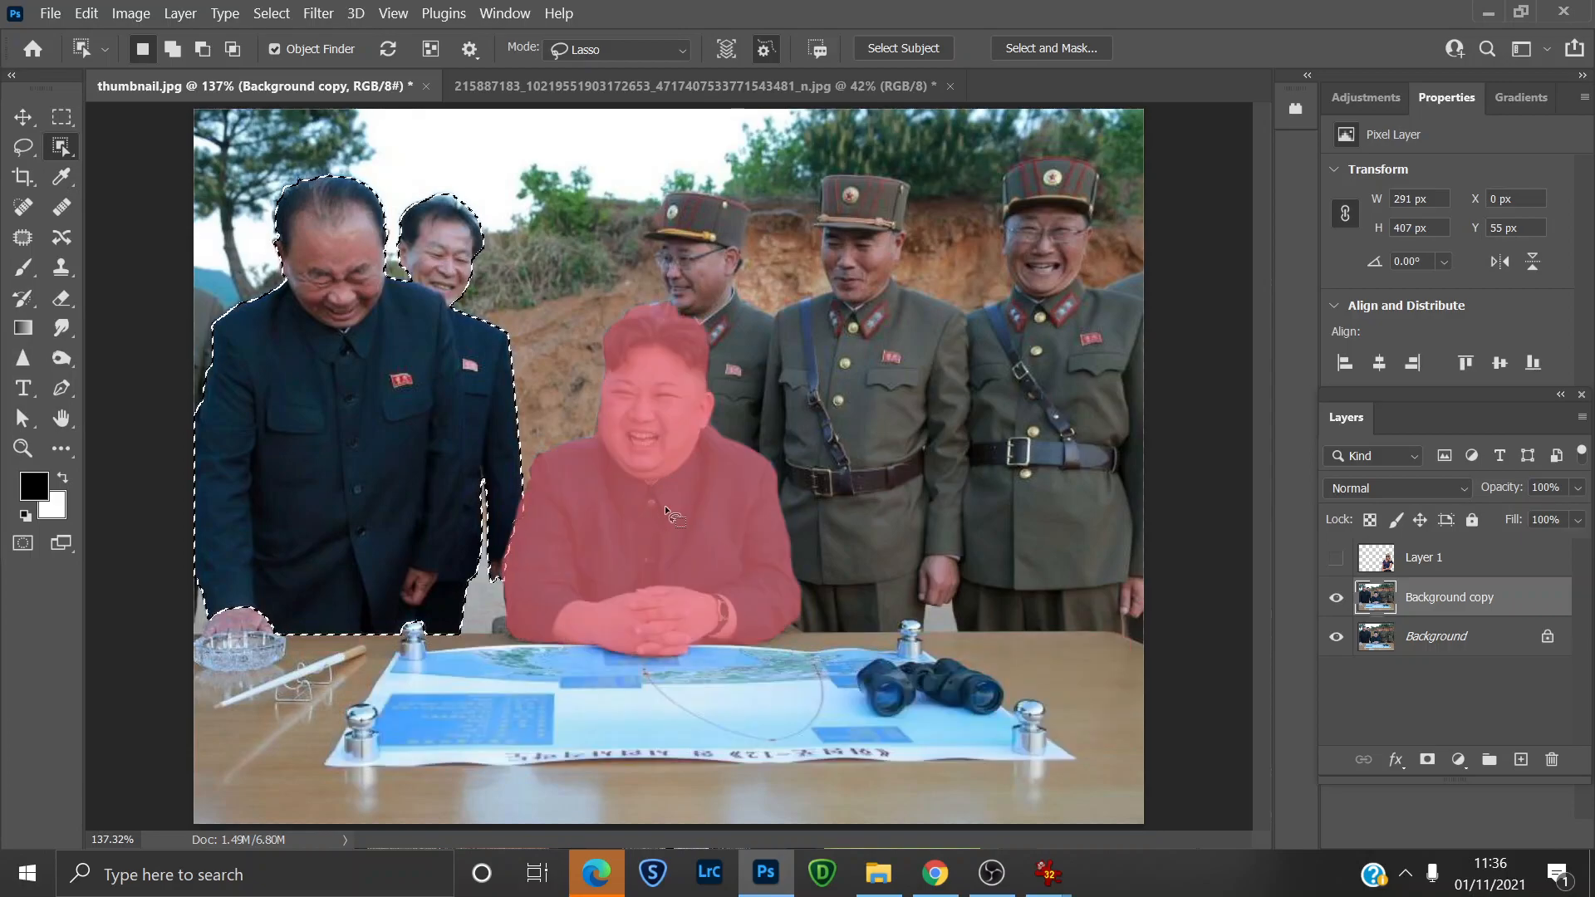
# Add the seated man and the capped man directly behind him to the selection, copy the selected men and deselect.
pyautogui.keyDown('shift'); pyautogui.click(674, 482); pyautogui.keyUp('shift')
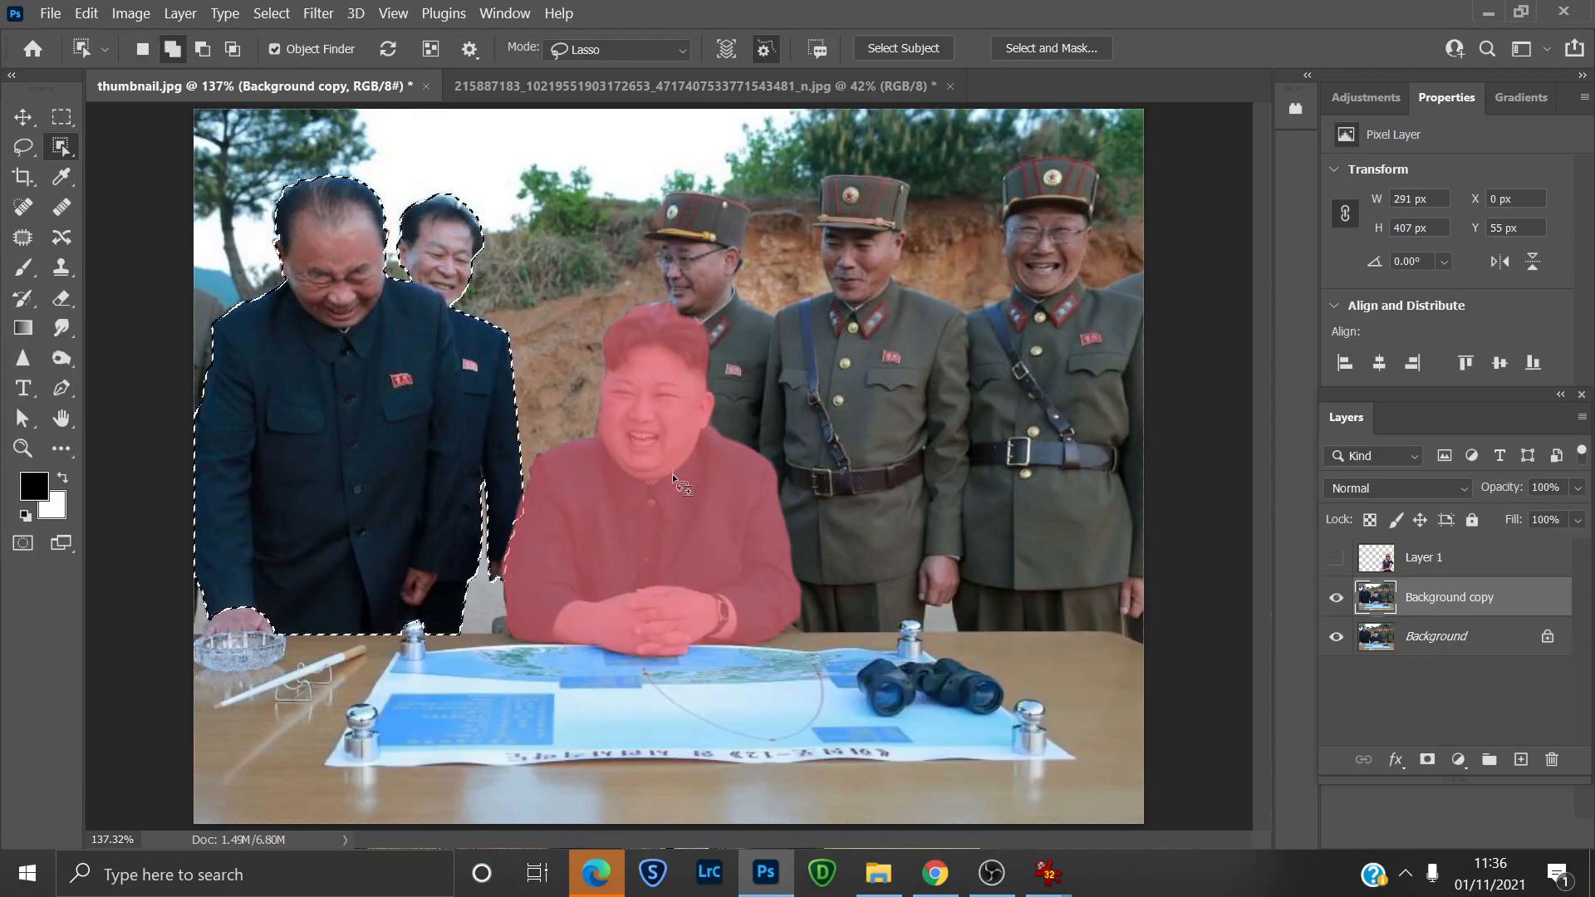
pyautogui.click(868, 384)
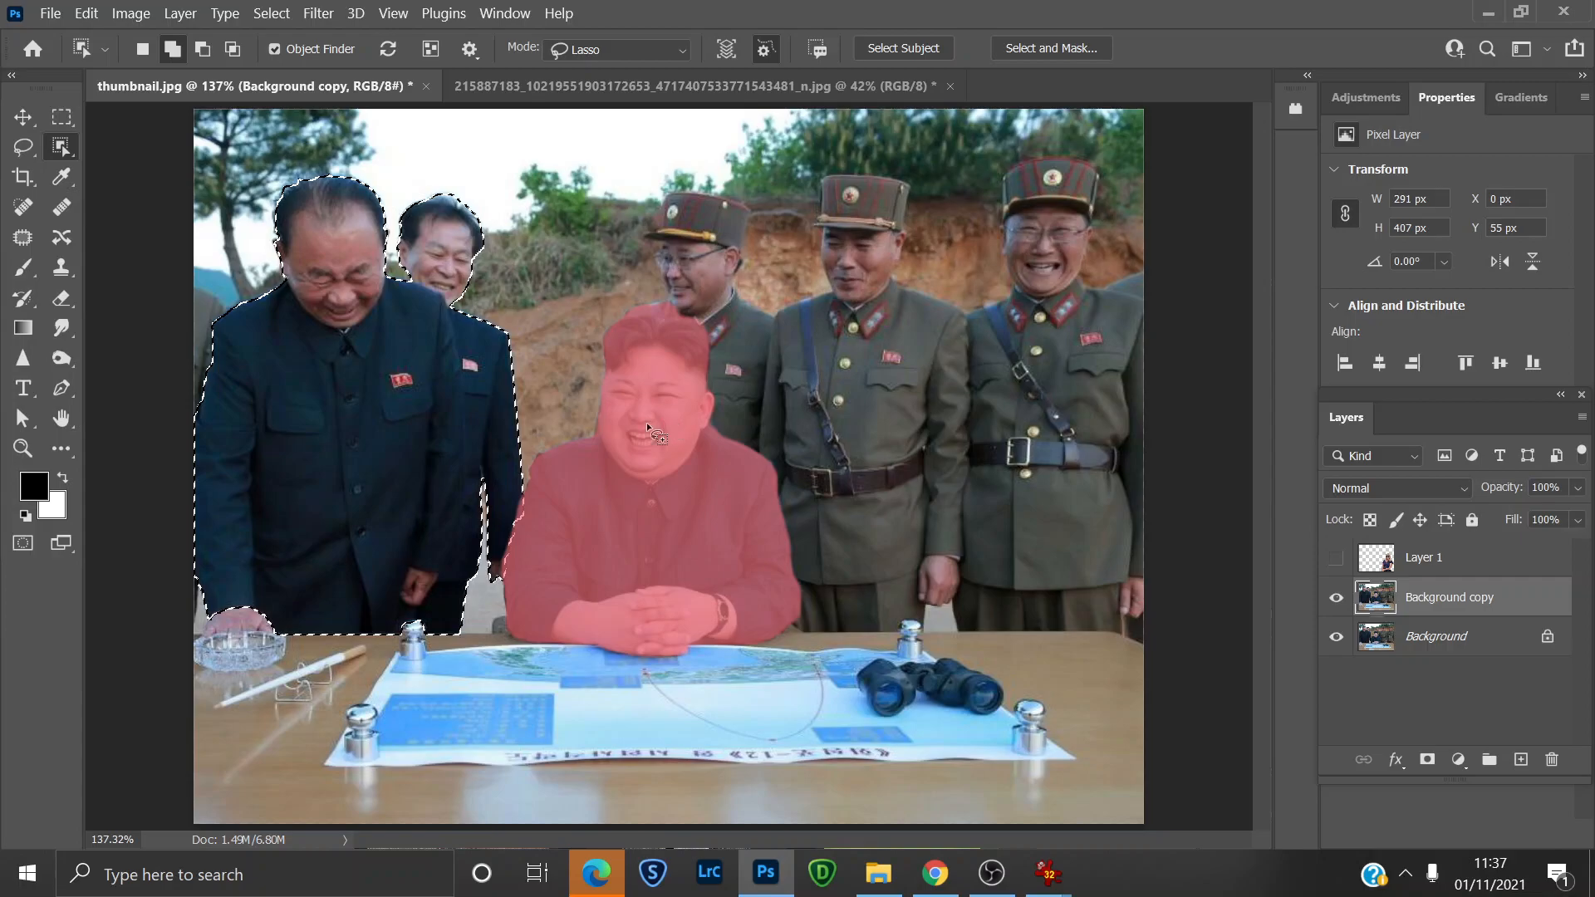
pyautogui.keyDown('shift'); pyautogui.click(662, 506); pyautogui.keyUp('shift')
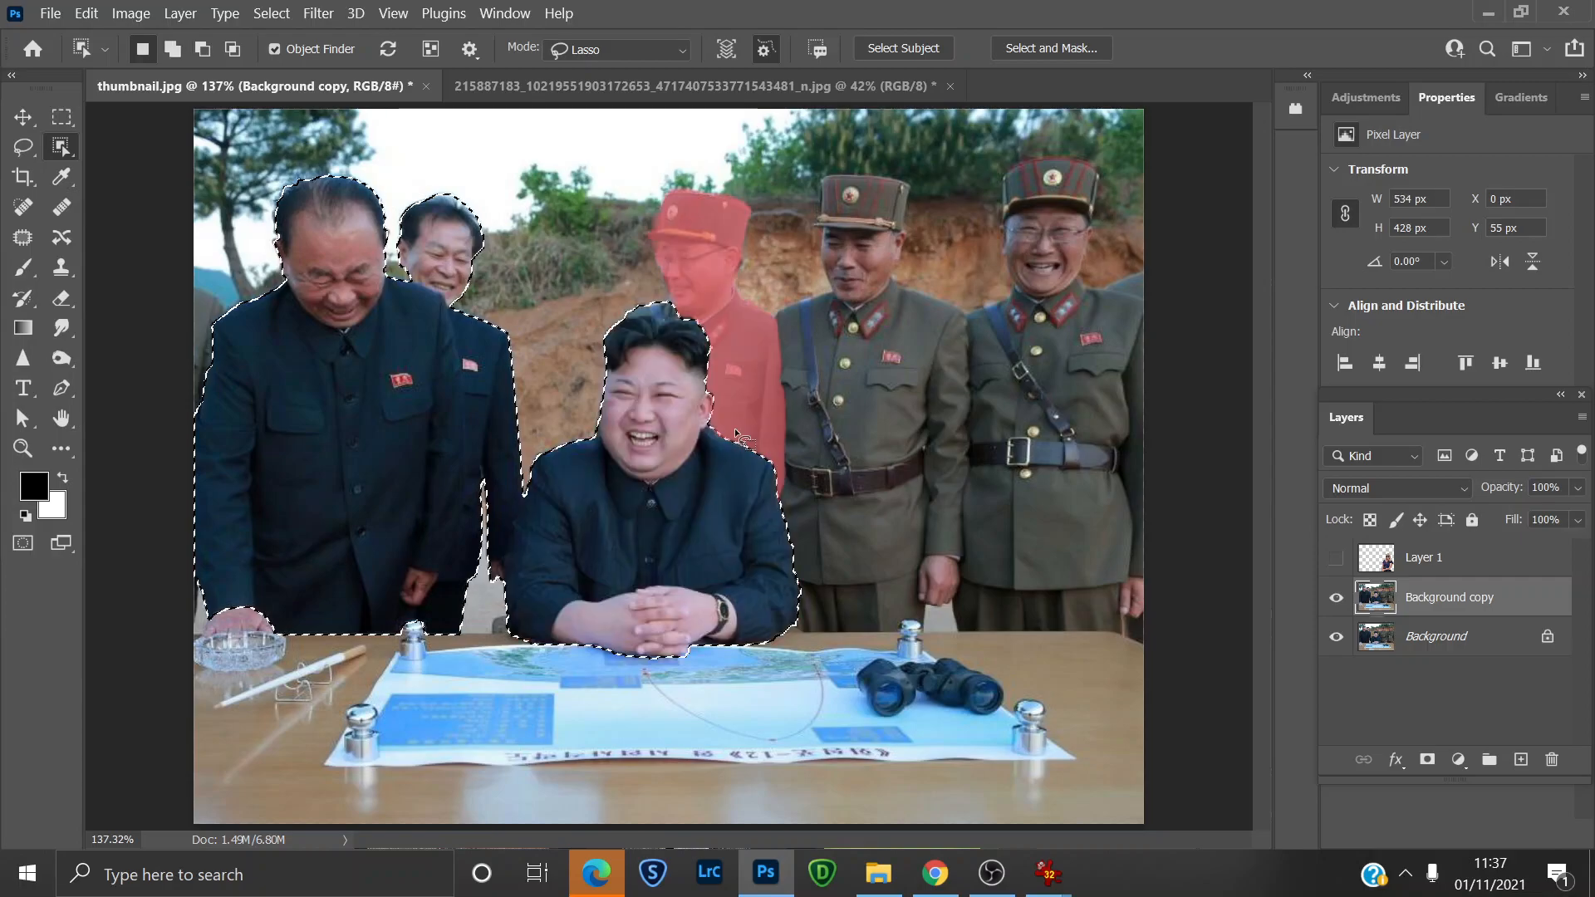
pyautogui.keyDown('shift'); pyautogui.click(685, 232); pyautogui.keyUp('shift')
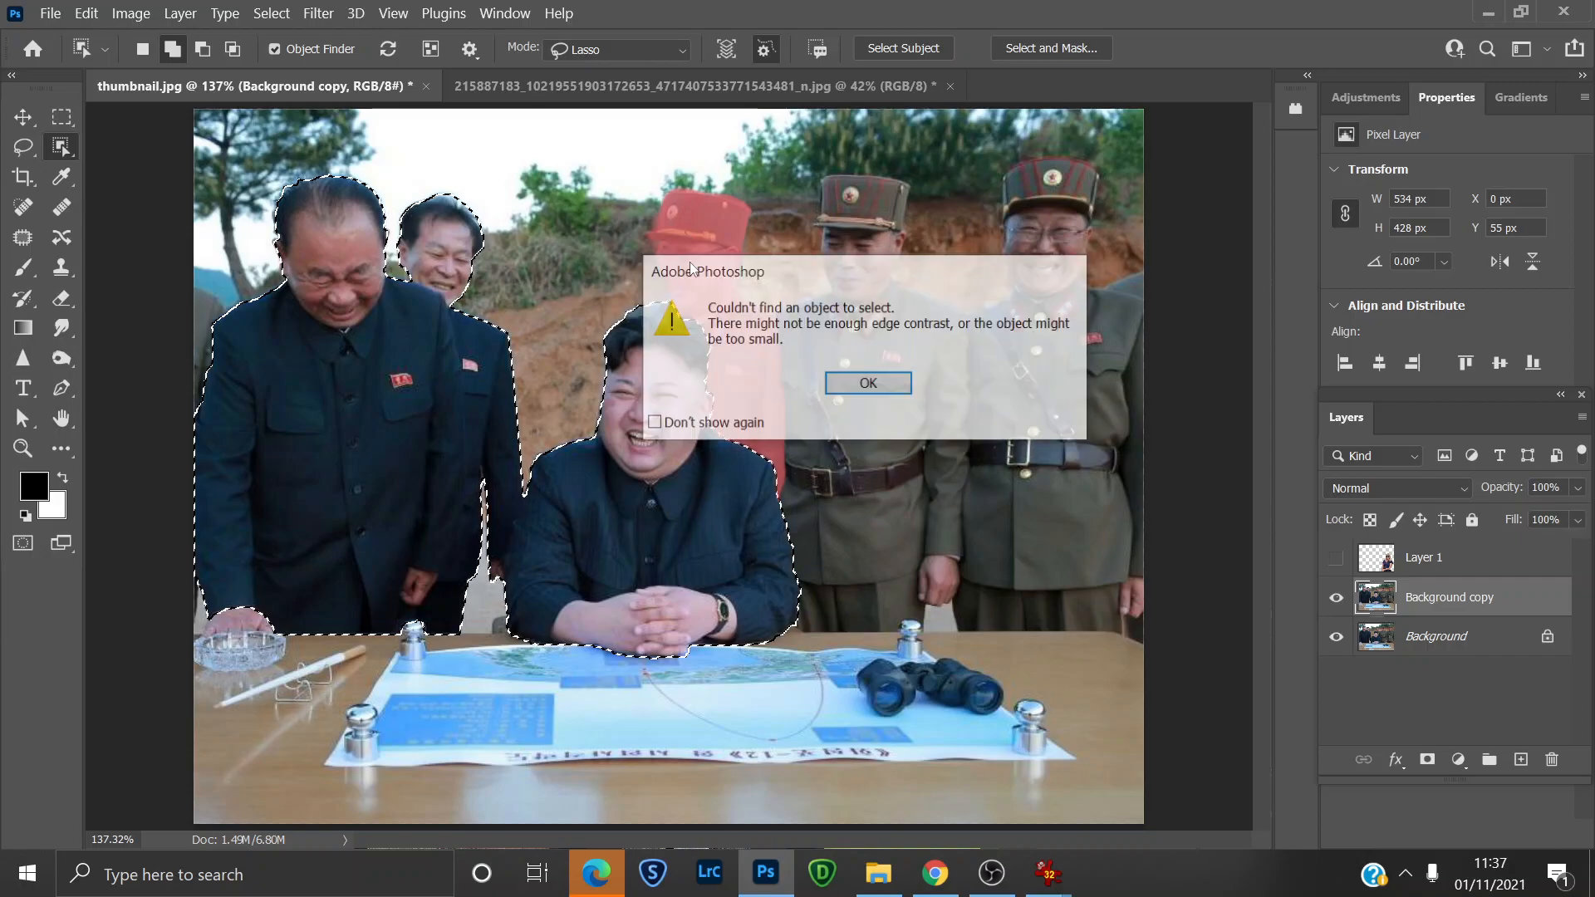
pyautogui.click(866, 385)
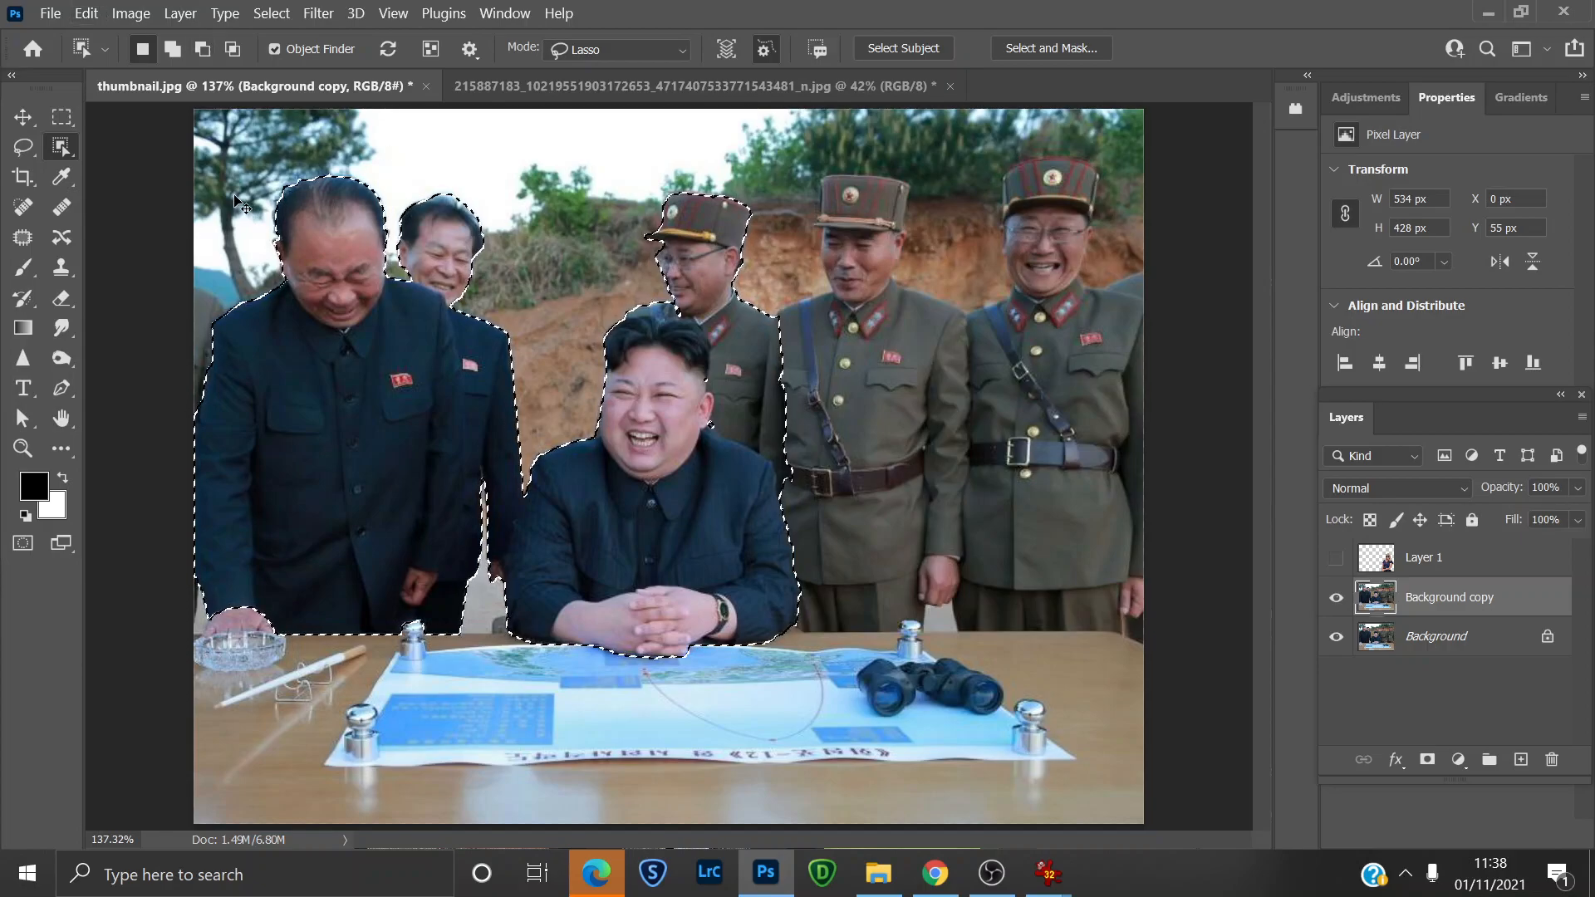
pyautogui.hotkey('ctrl', 'd')
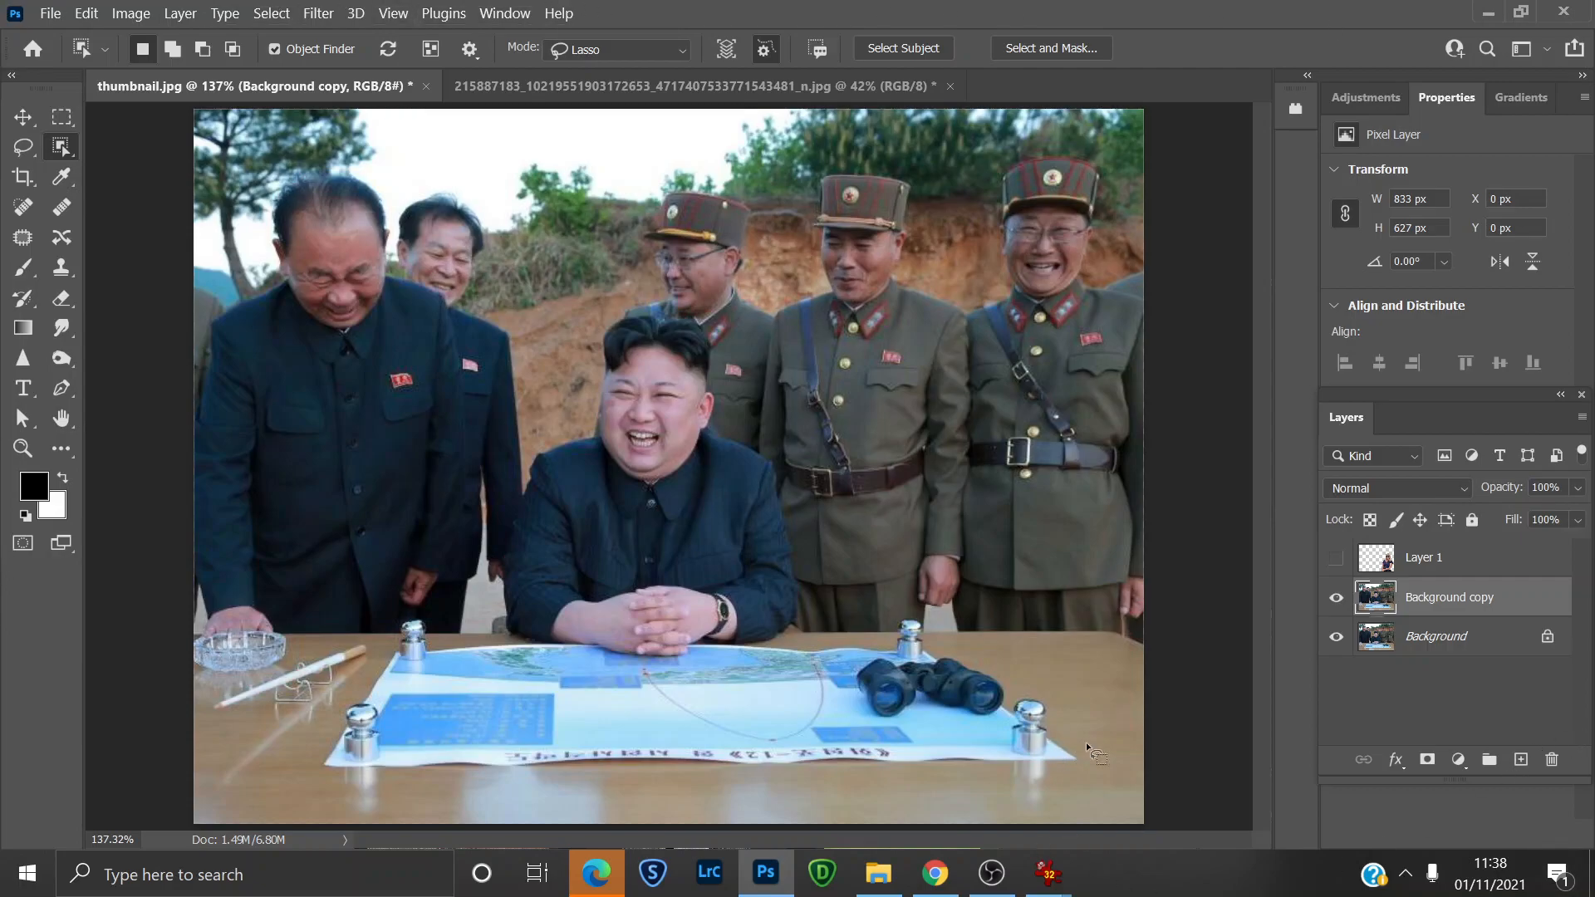
# Show Layer 1 and free-transform the woman to 74.63%, placing her between the dark-suited men and the capped man behind the seated man.
pyautogui.click(1336, 557)
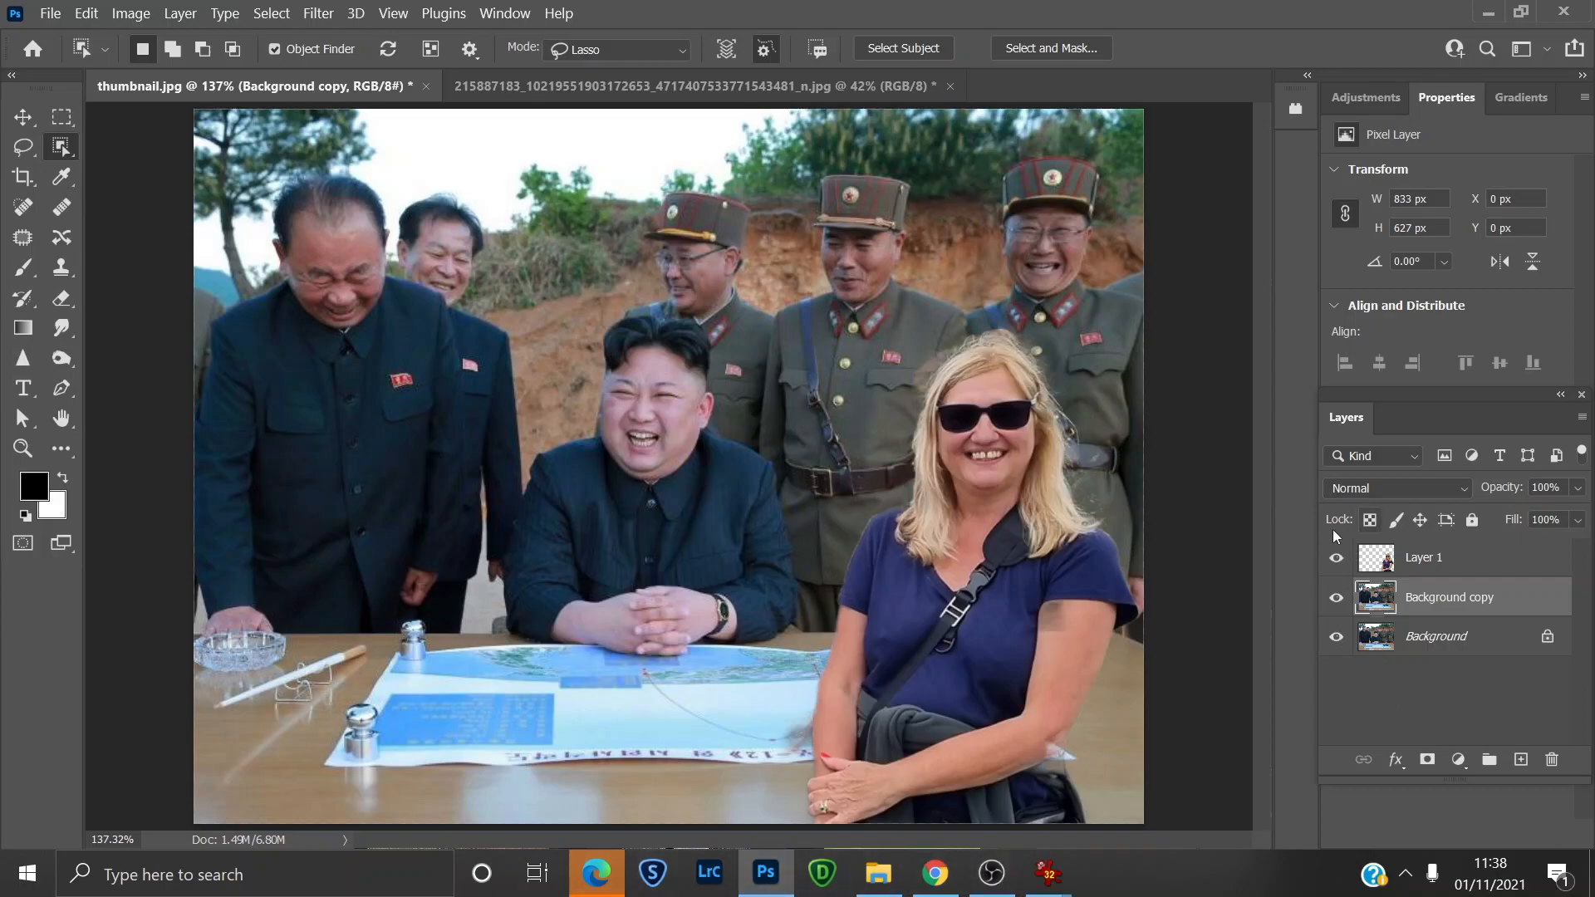
pyautogui.click(17, 126)
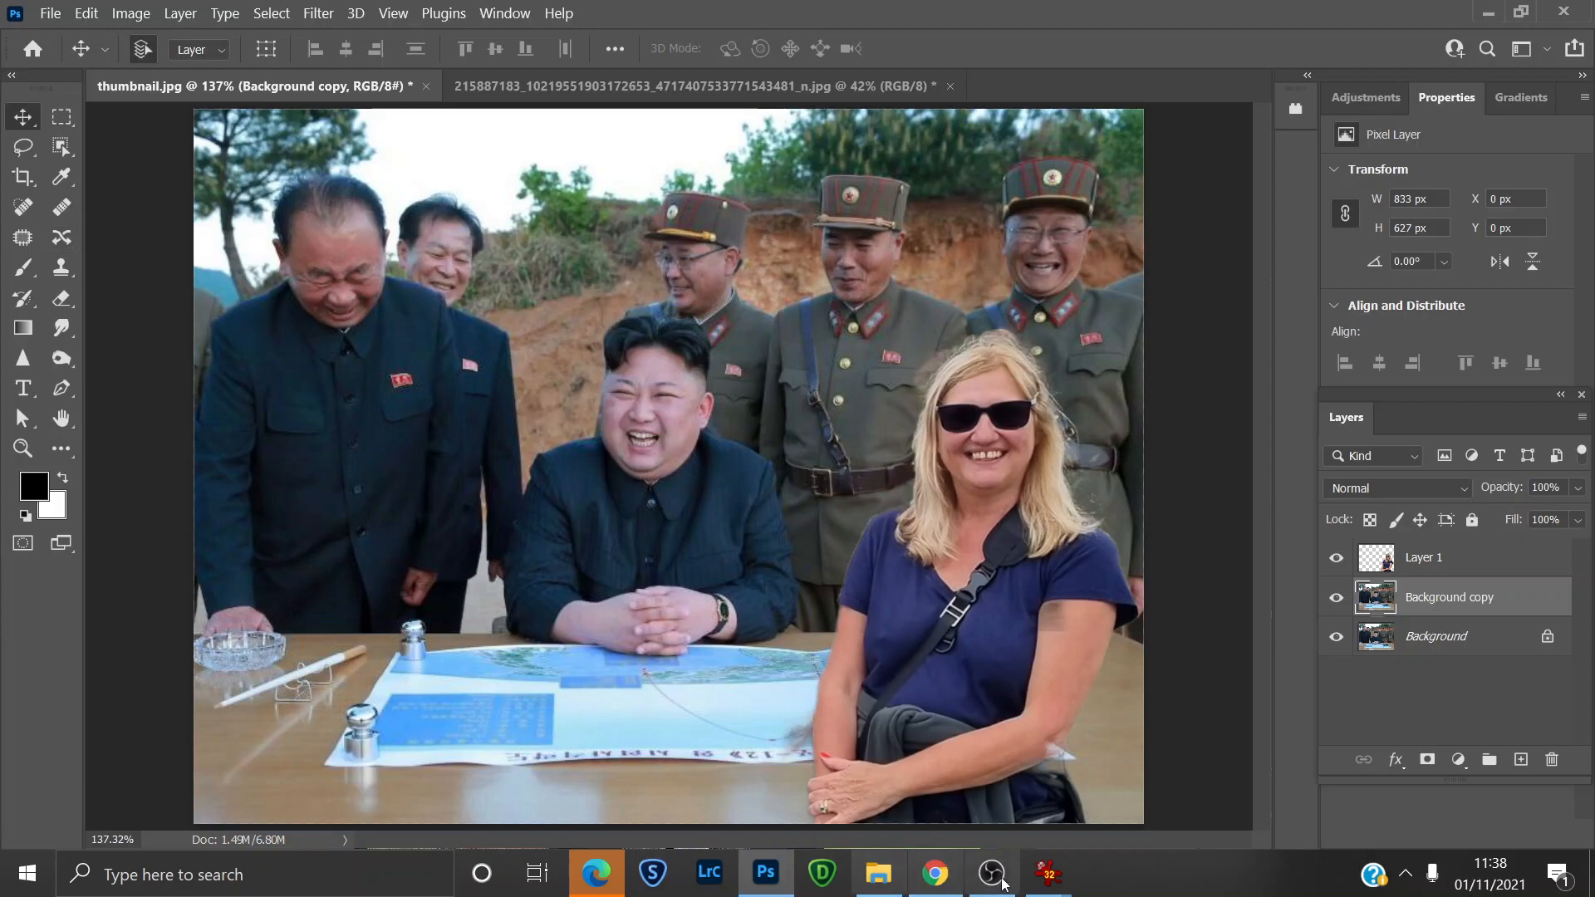
pyautogui.hotkey('ctrl', 't')
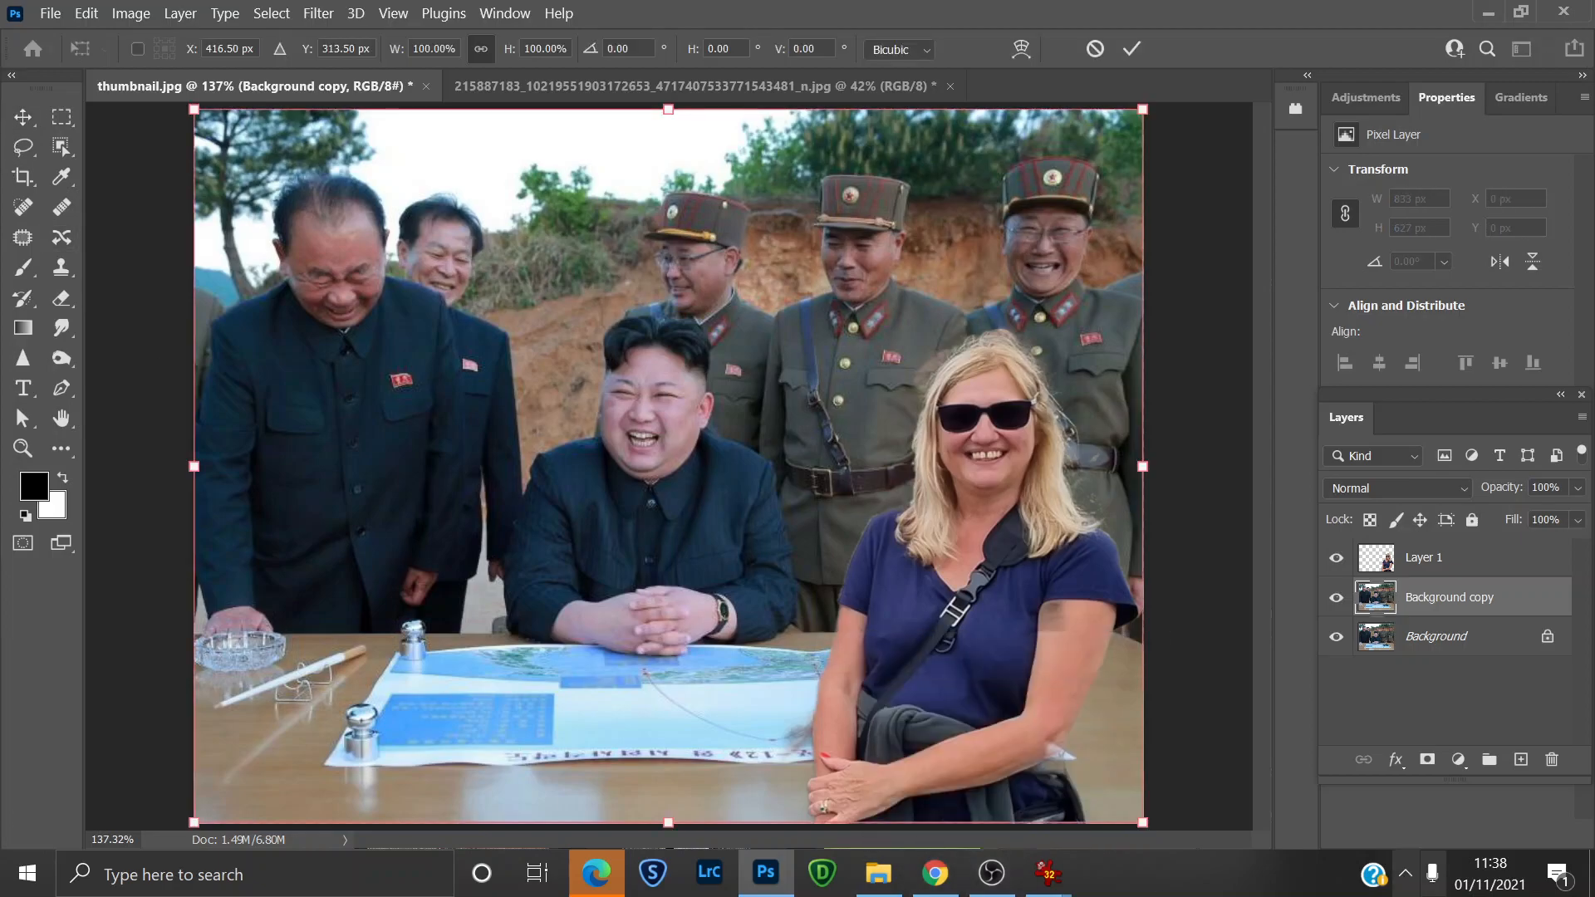
pyautogui.click(1447, 552)
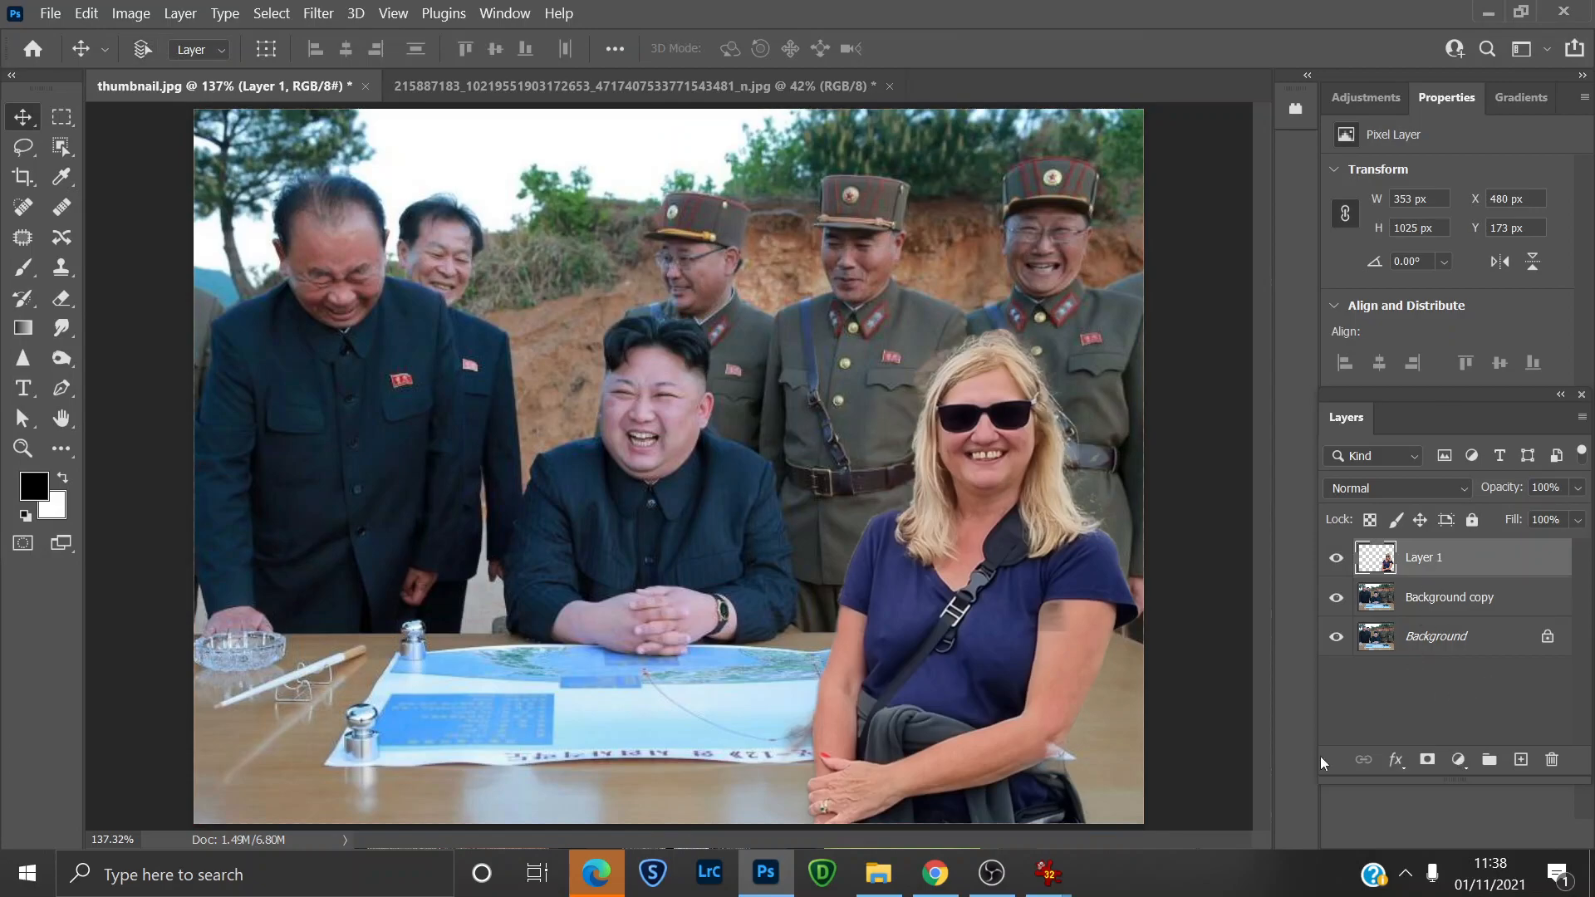
pyautogui.hotkey('ctrl', 't')
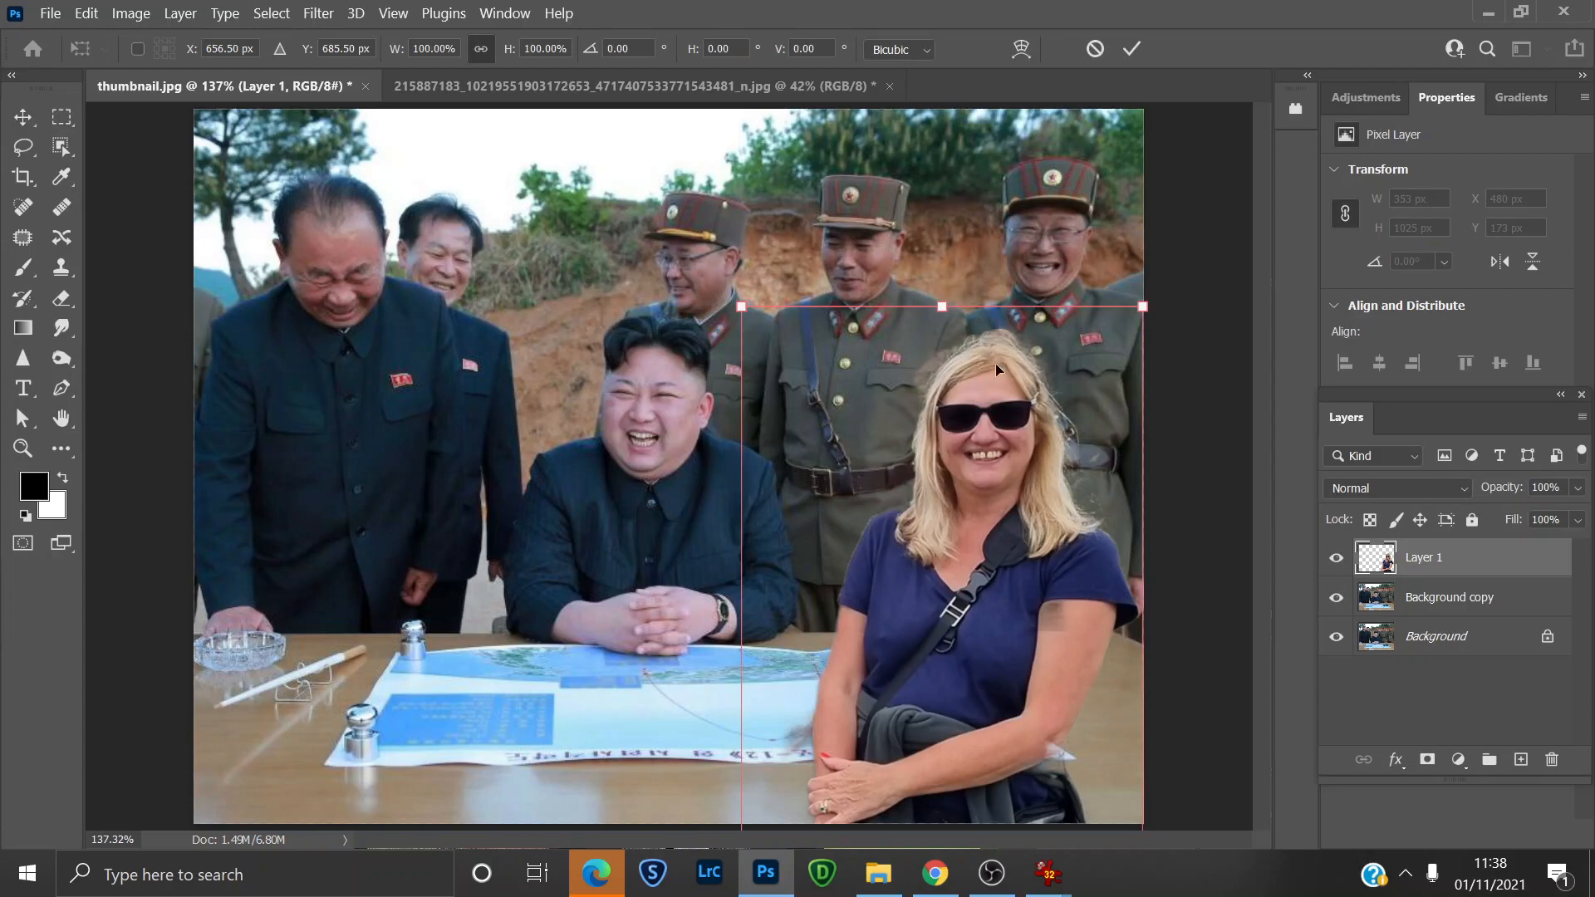
pyautogui.moveTo(995, 503); pyautogui.dragTo(564, 329)
pyautogui.moveTo(710, 721); pyautogui.dragTo(629, 720)
pyautogui.moveTo(530, 698); pyautogui.dragTo(567, 640)
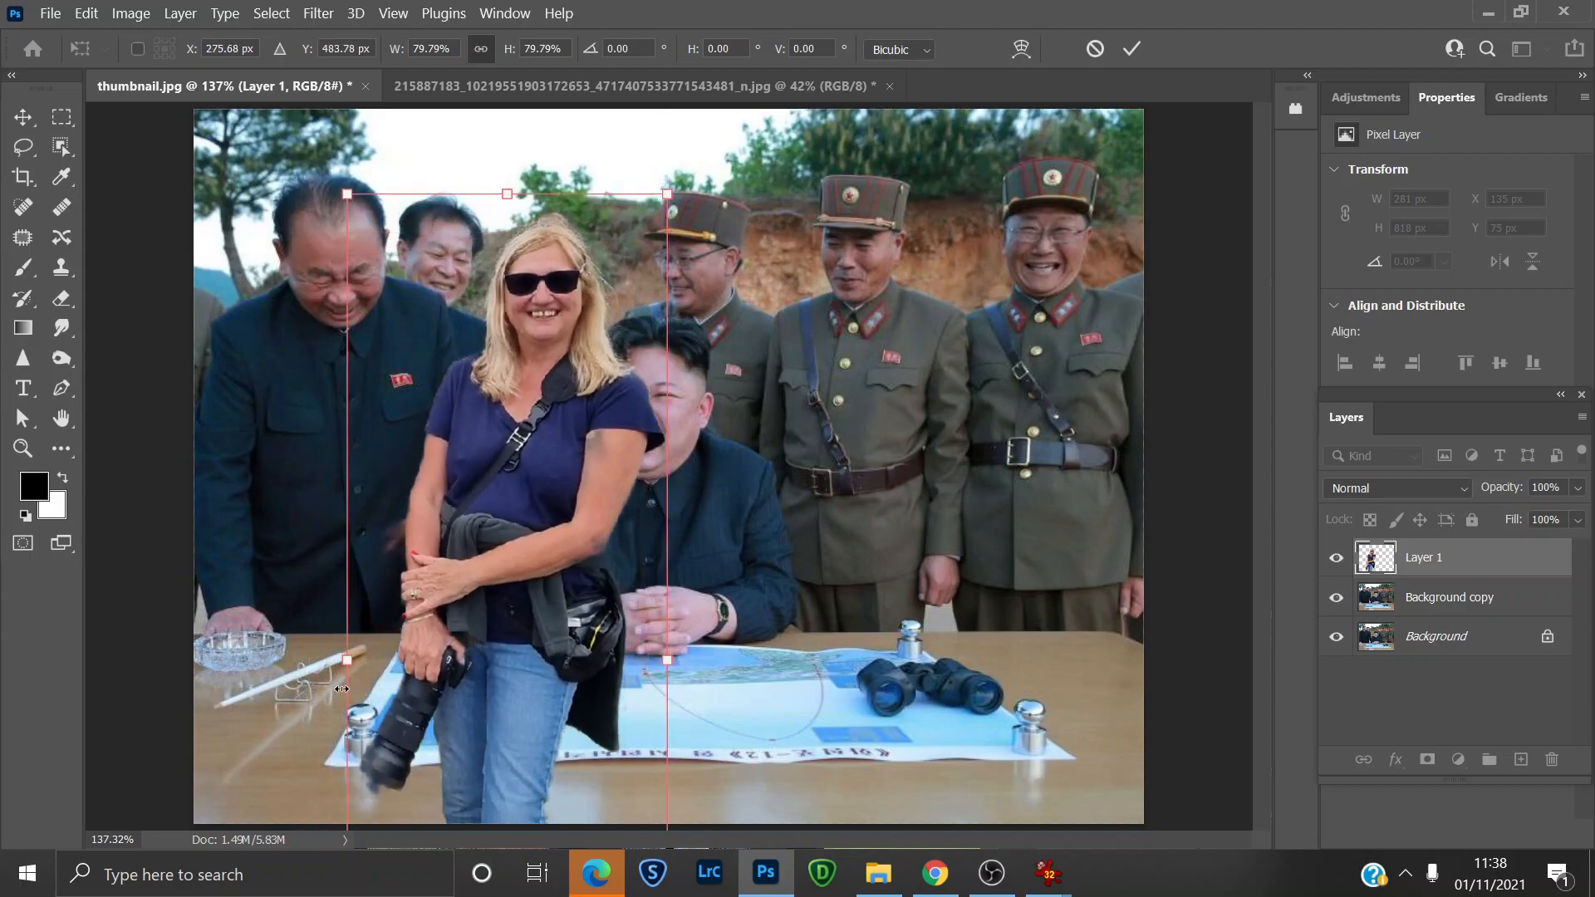
pyautogui.moveTo(347, 660); pyautogui.dragTo(356, 660)
pyautogui.moveTo(557, 588); pyautogui.dragTo(569, 558)
pyautogui.moveTo(679, 624); pyautogui.dragTo(618, 605)
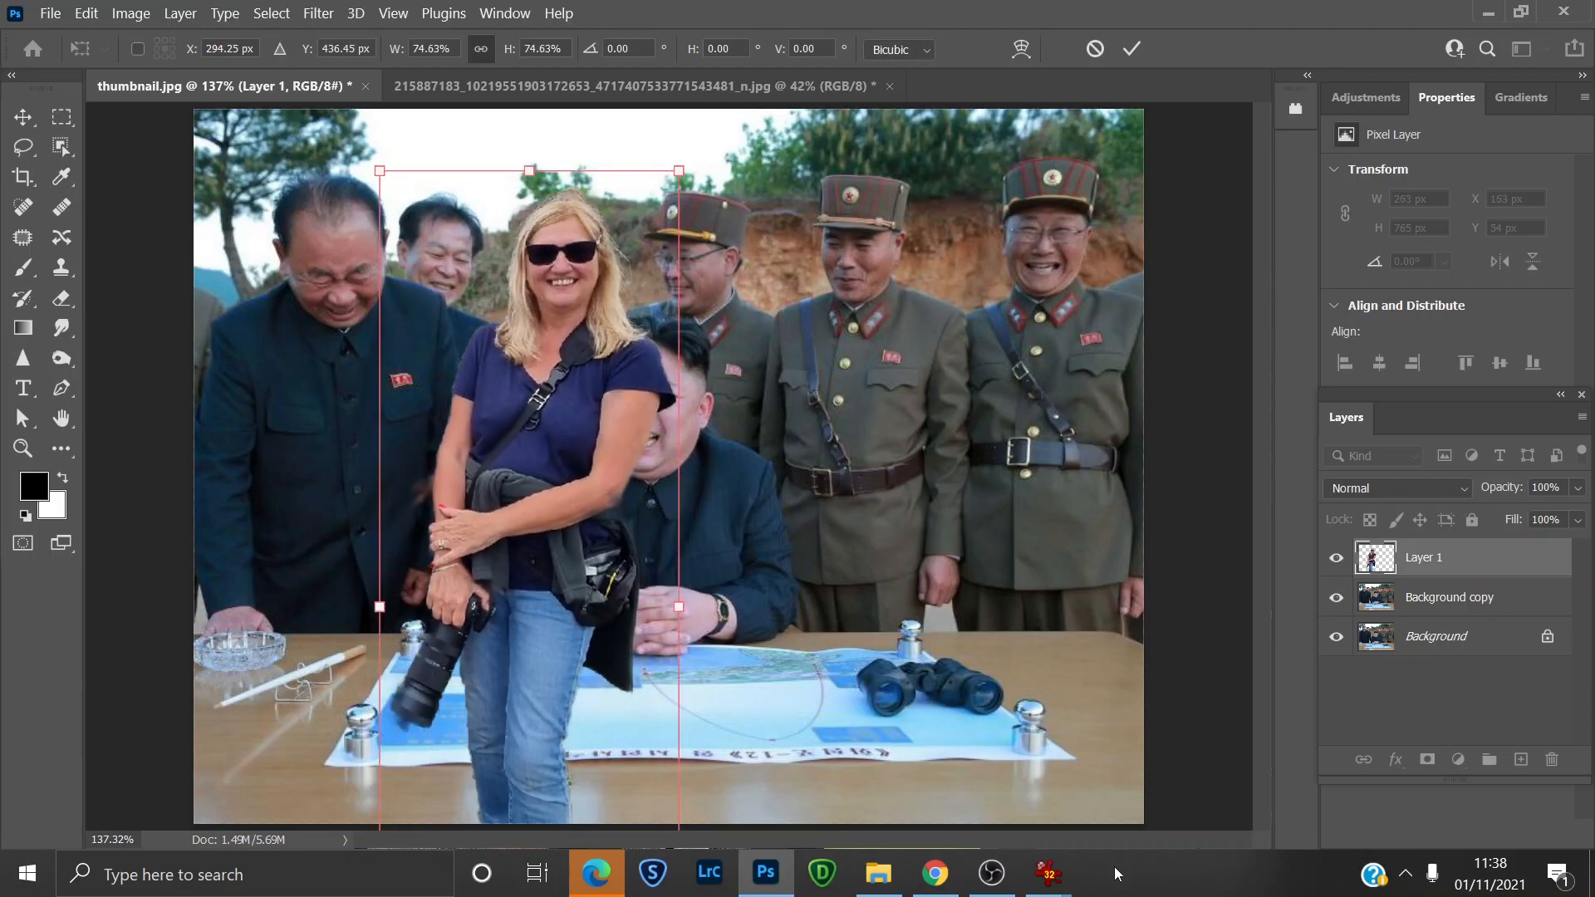
pyautogui.click(1132, 50)
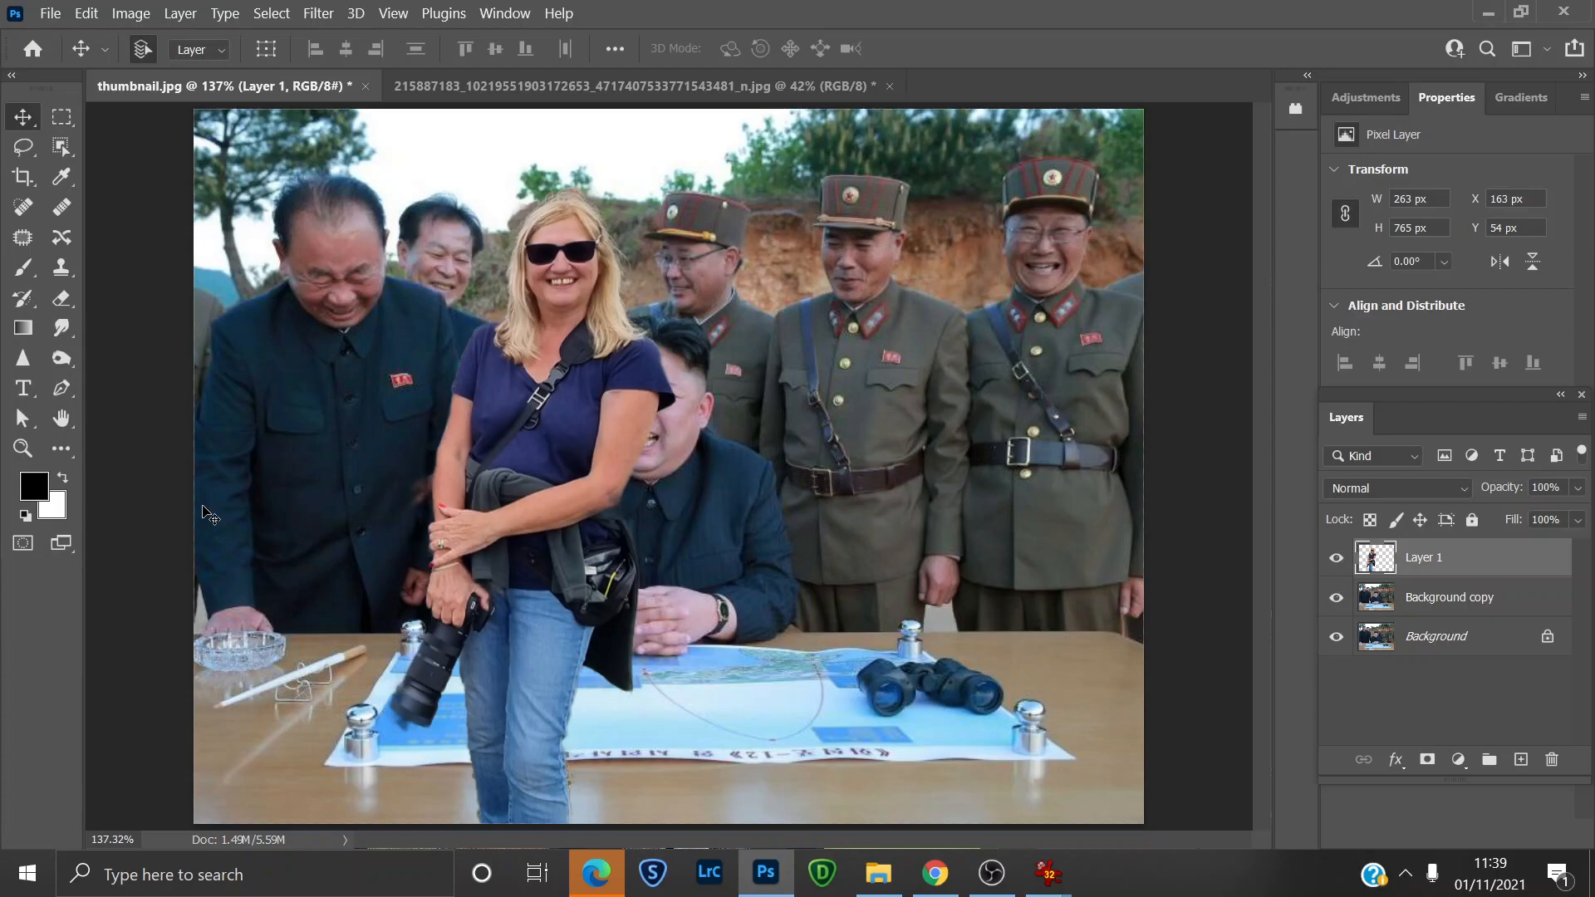
# Paste the copied men above the woman's layer and align them with their original positions at X 0 px, Y 54 px.
pyautogui.press('ctrl')
pyautogui.hotkey('ctrl', 'v')
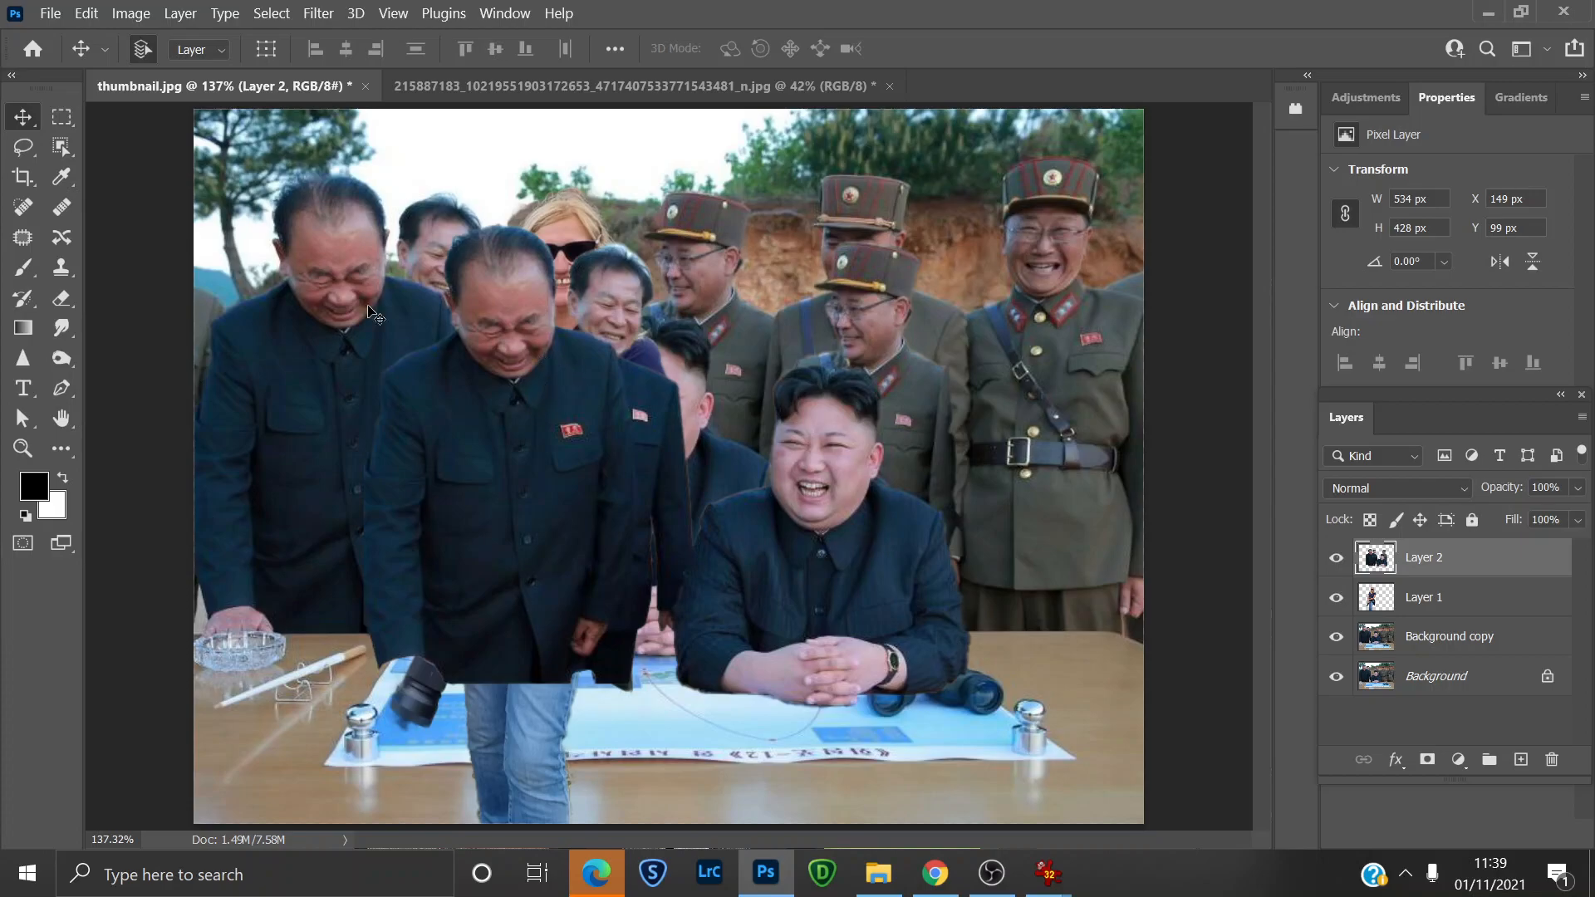
pyautogui.moveTo(526, 465); pyautogui.dragTo(353, 426)
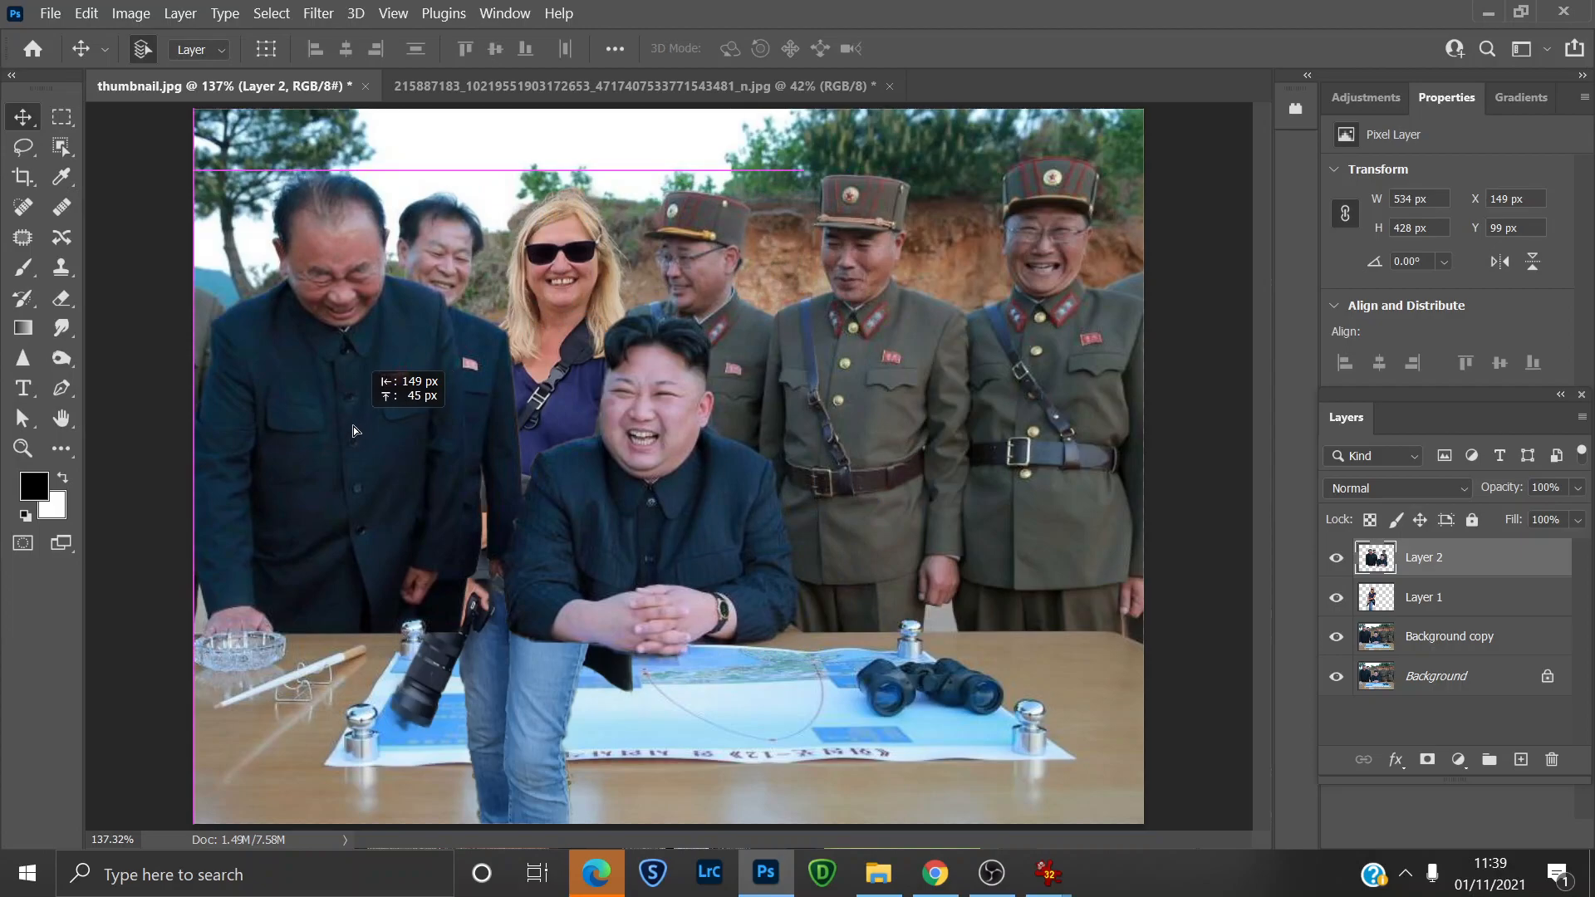
pyautogui.moveTo(352, 426); pyautogui.dragTo(352, 426)
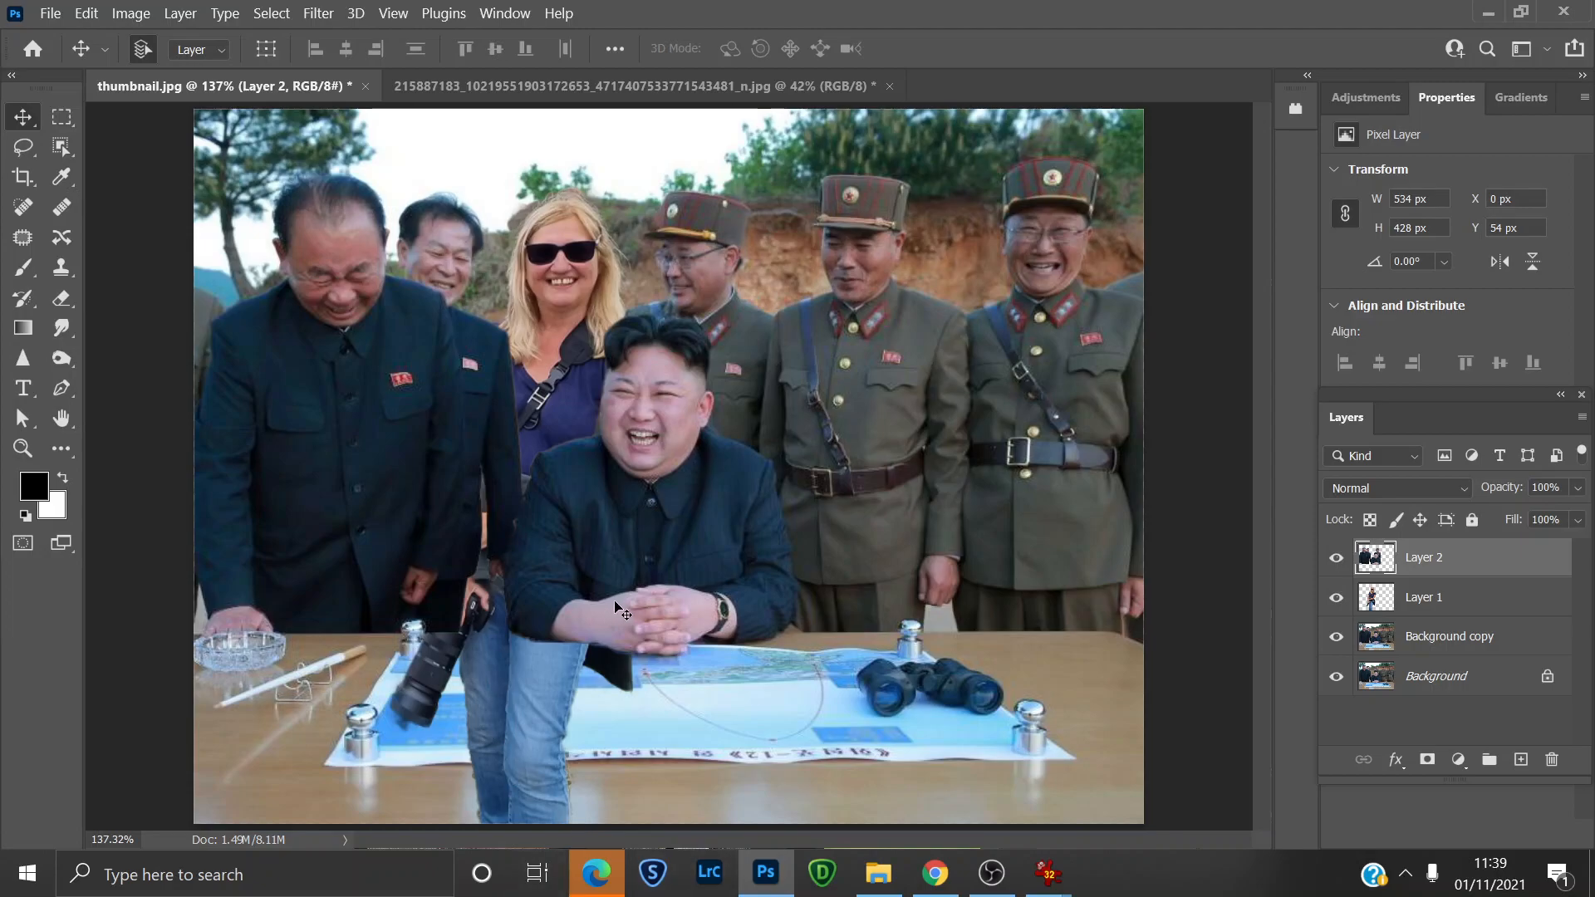
# Add a layer mask to Layer 1 and hide the woman's legs and camera over the table with a 50 px black brush.
pyautogui.click(1449, 601)
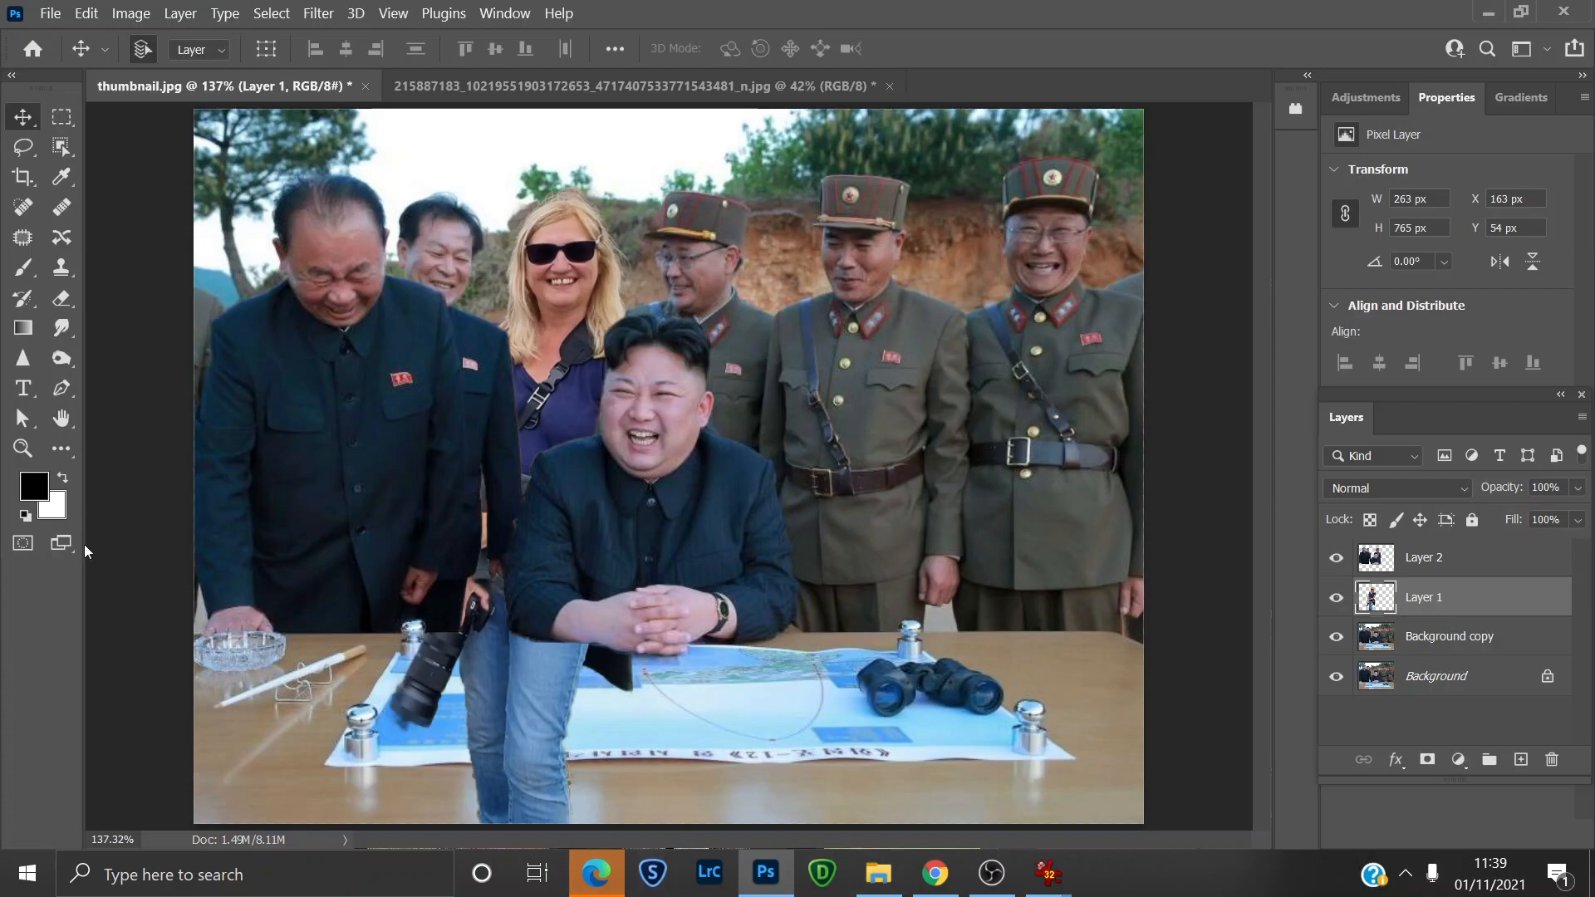
pyautogui.click(1428, 762)
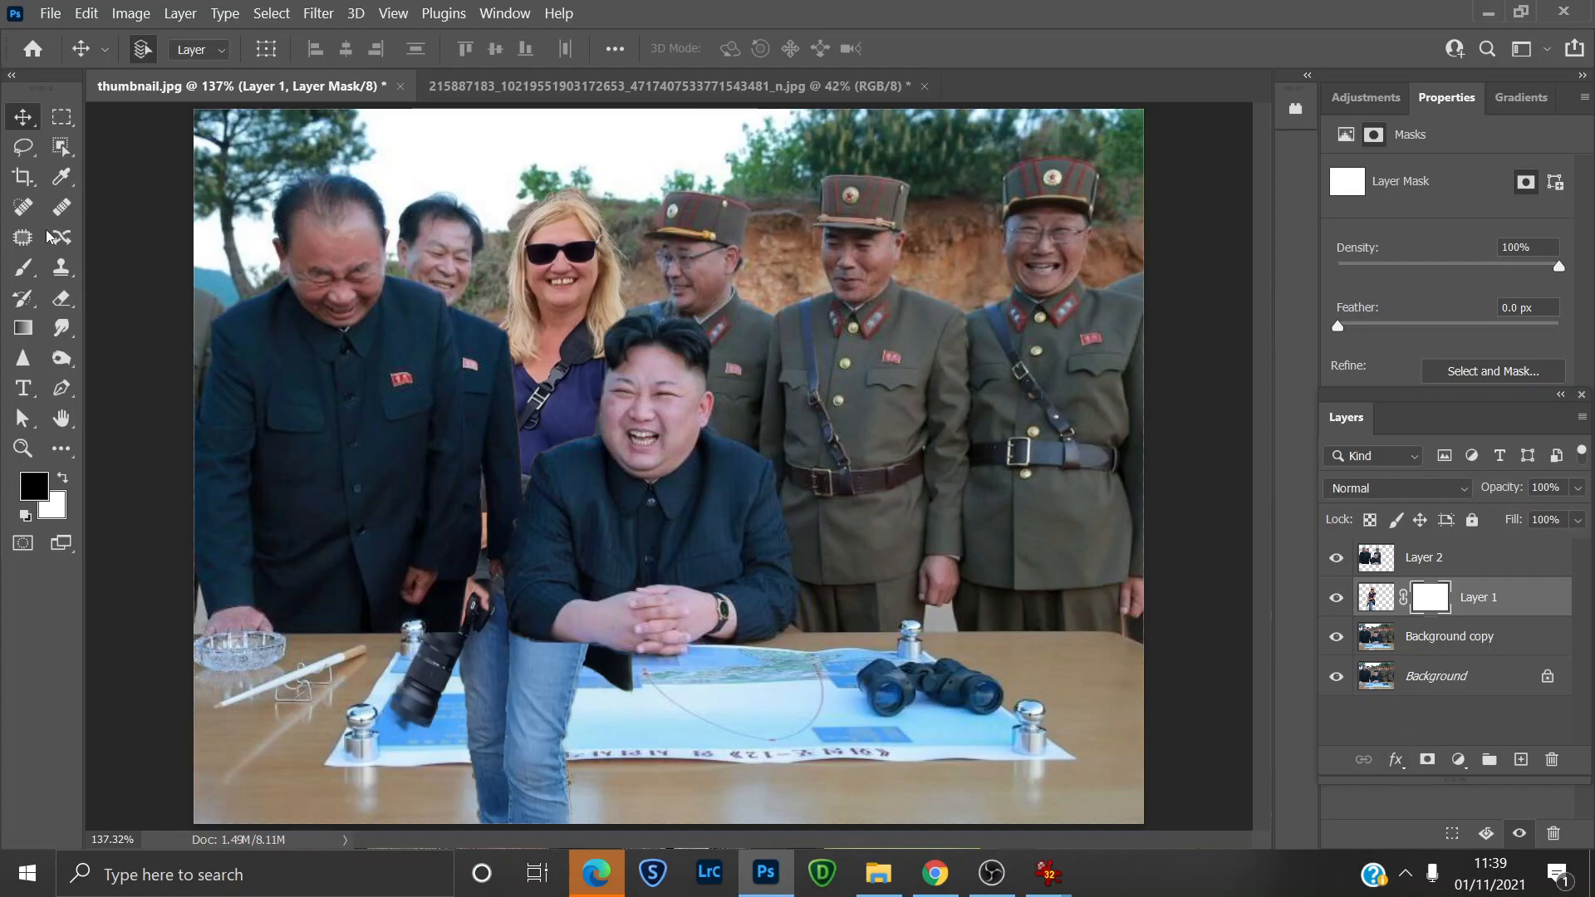
pyautogui.click(24, 268)
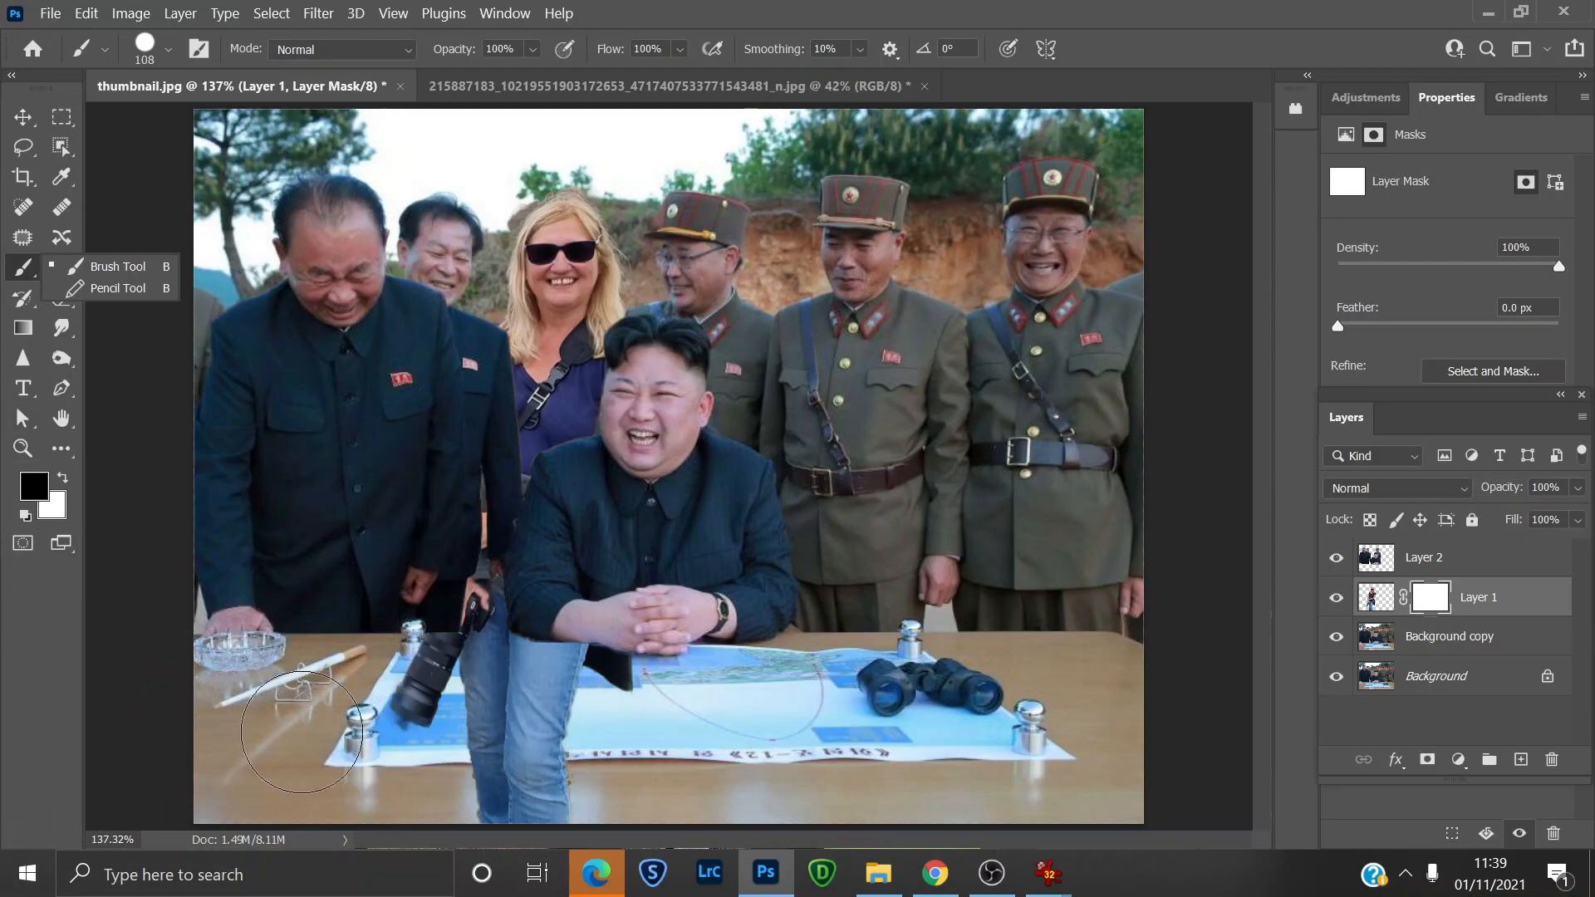
pyautogui.click(509, 731)
pyautogui.press('[')
pyautogui.press('[')
pyautogui.press('[')
pyautogui.press('[')
pyautogui.press('[')
pyautogui.press('[')
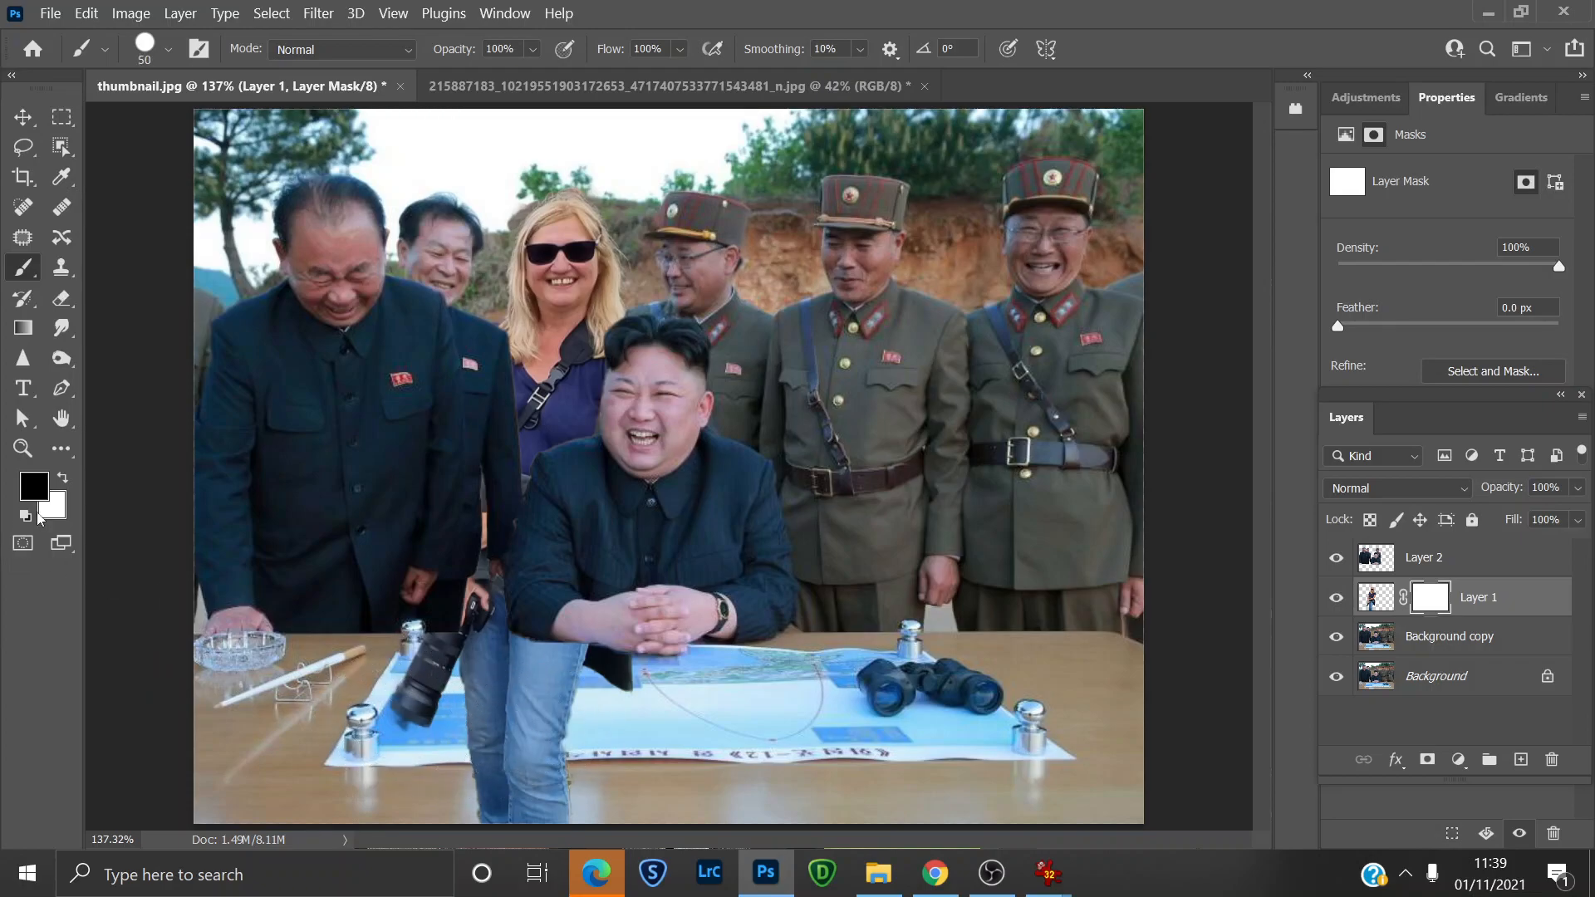
pyautogui.moveTo(498, 774)
pyautogui.mouseDown()
pyautogui.moveTo(575, 796)
pyautogui.moveTo(458, 818)
pyautogui.moveTo(563, 795)
pyautogui.moveTo(458, 769)
pyautogui.moveTo(583, 765)
pyautogui.moveTo(475, 746)
pyautogui.moveTo(577, 731)
pyautogui.moveTo(486, 699)
pyautogui.moveTo(500, 700)
pyautogui.moveTo(386, 705)
pyautogui.moveTo(390, 687)
pyautogui.moveTo(436, 673)
pyautogui.moveTo(388, 664)
pyautogui.moveTo(437, 654)
pyautogui.moveTo(465, 663)
pyautogui.moveTo(423, 661)
pyautogui.moveTo(475, 674)
pyautogui.moveTo(424, 655)
pyautogui.moveTo(473, 637)
pyautogui.moveTo(737, 656)
pyautogui.moveTo(595, 657)
pyautogui.moveTo(528, 677)
pyautogui.moveTo(632, 695)
pyautogui.moveTo(706, 683)
pyautogui.moveTo(708, 659)
pyautogui.moveTo(654, 651)
pyautogui.moveTo(676, 716)
pyautogui.moveTo(659, 649)
pyautogui.moveTo(655, 695)
pyautogui.moveTo(664, 643)
pyautogui.mouseUp()
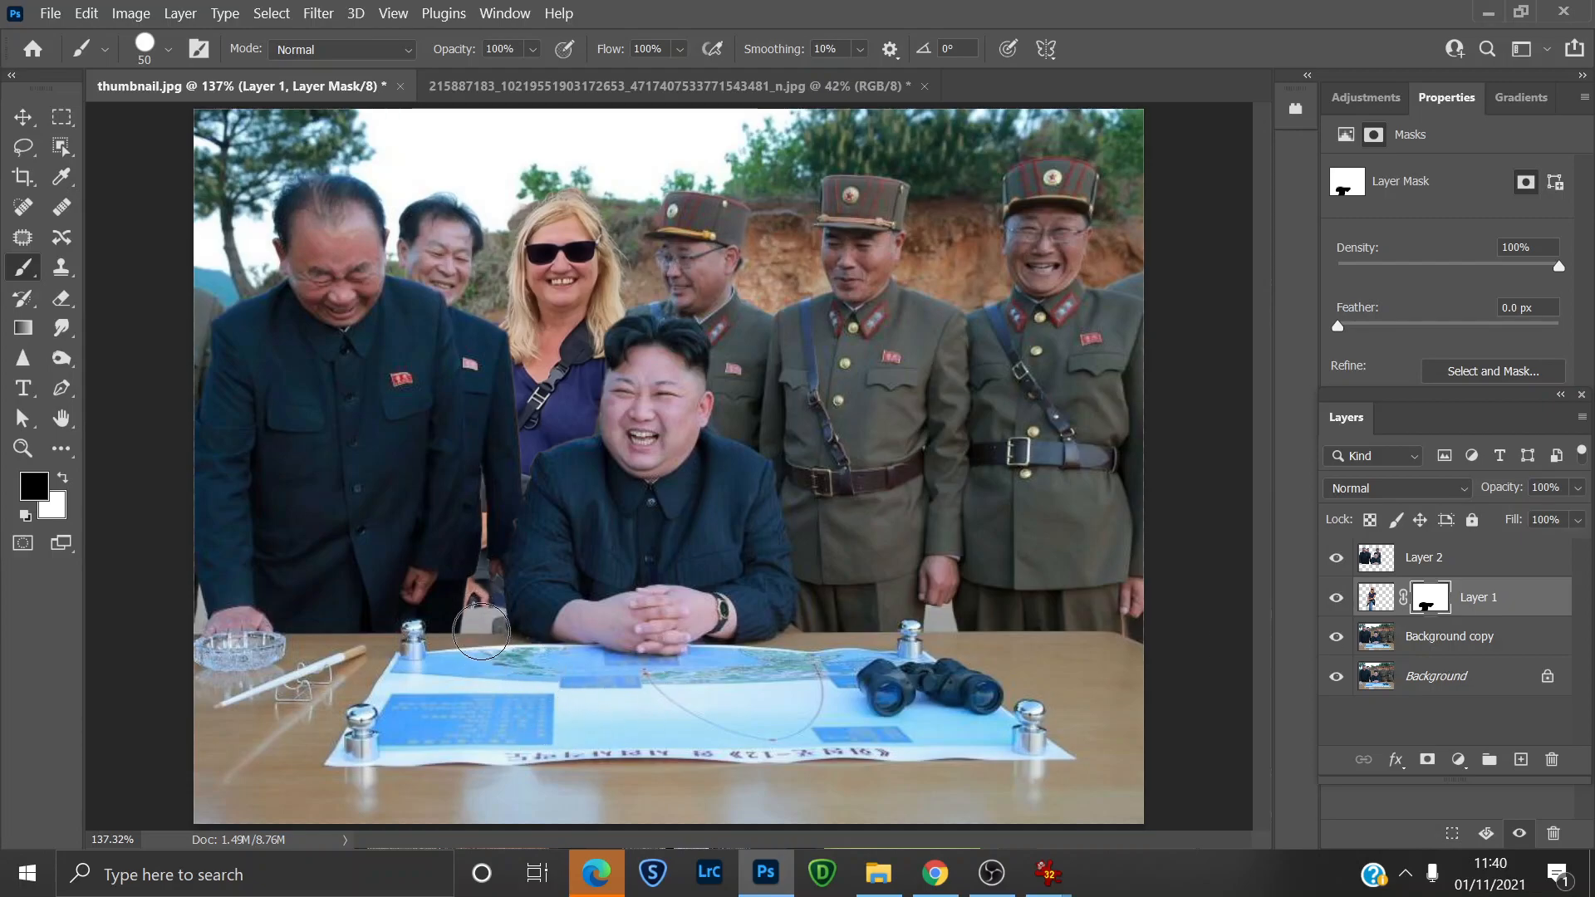
# Paint white on the Layer 1 mask to restore the woman's lower body in the gap beside the seated man's elbow.
pyautogui.press('x')
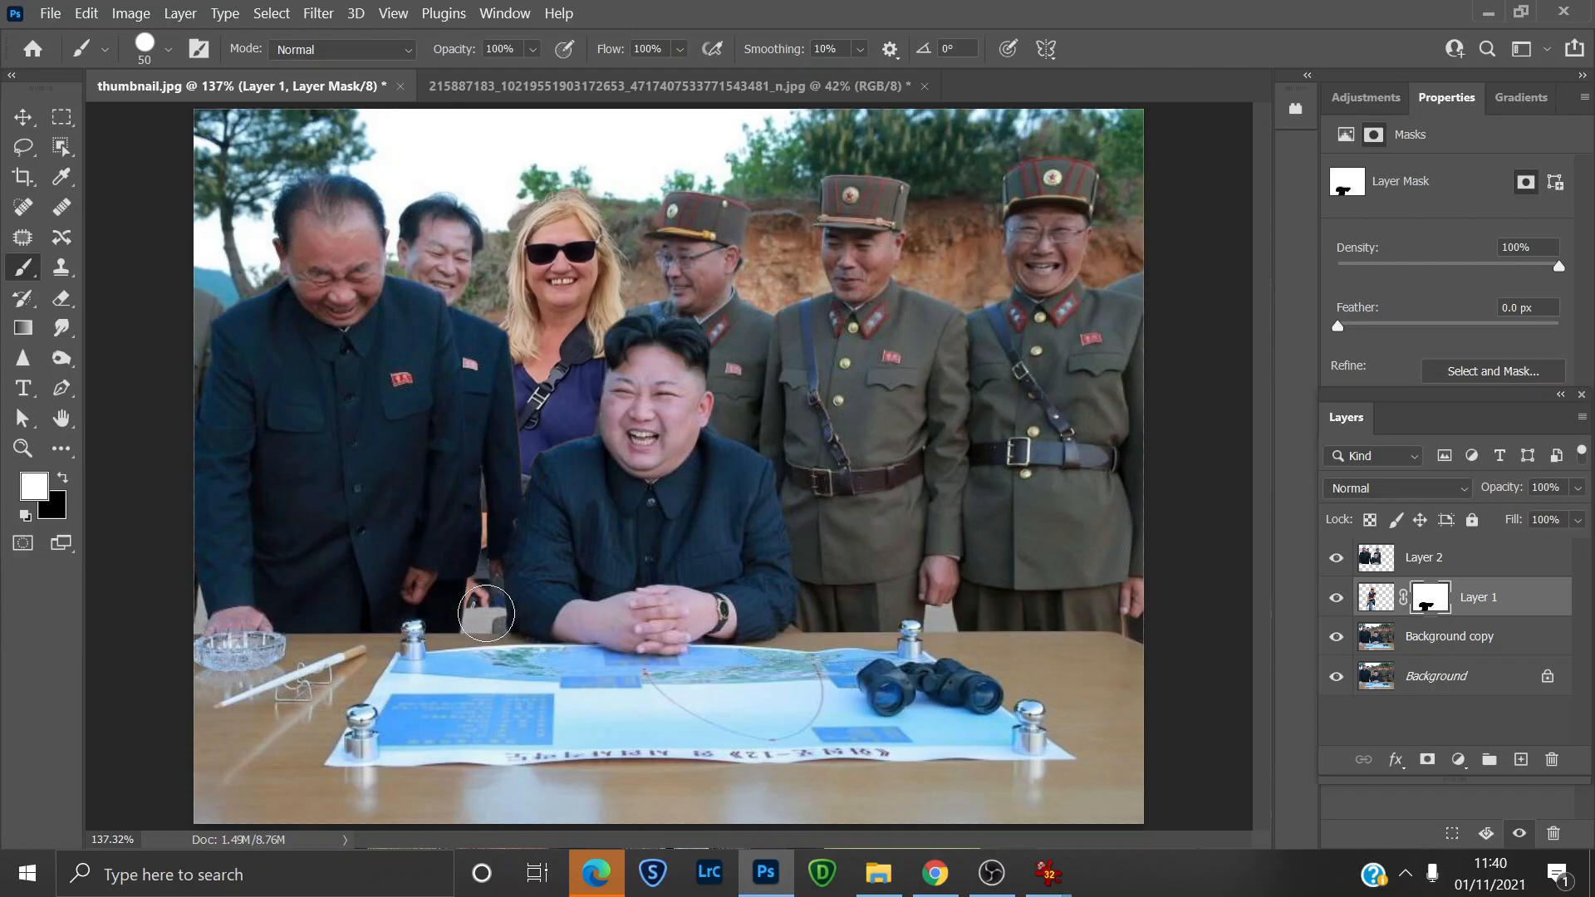
pyautogui.moveTo(486, 612); pyautogui.dragTo(485, 618)
pyautogui.press('x')
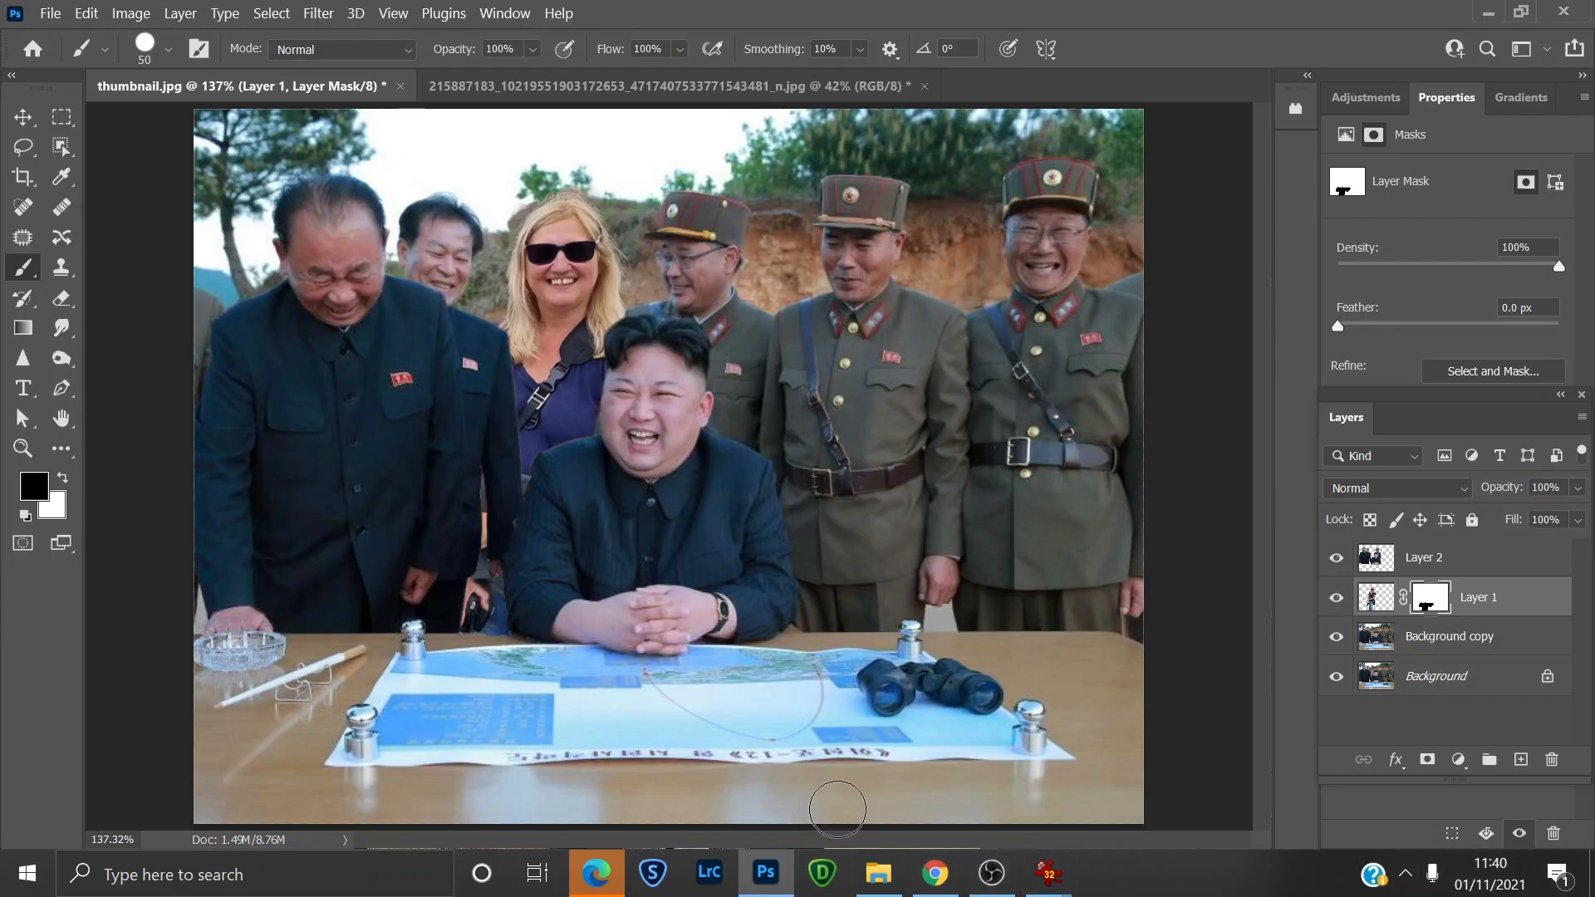
# Free-transform the woman on Layer 1 to 97.23% and shift her slightly toward the dark-suited men.
pyautogui.moveTo(1049, 872)
pyautogui.click(1375, 597)
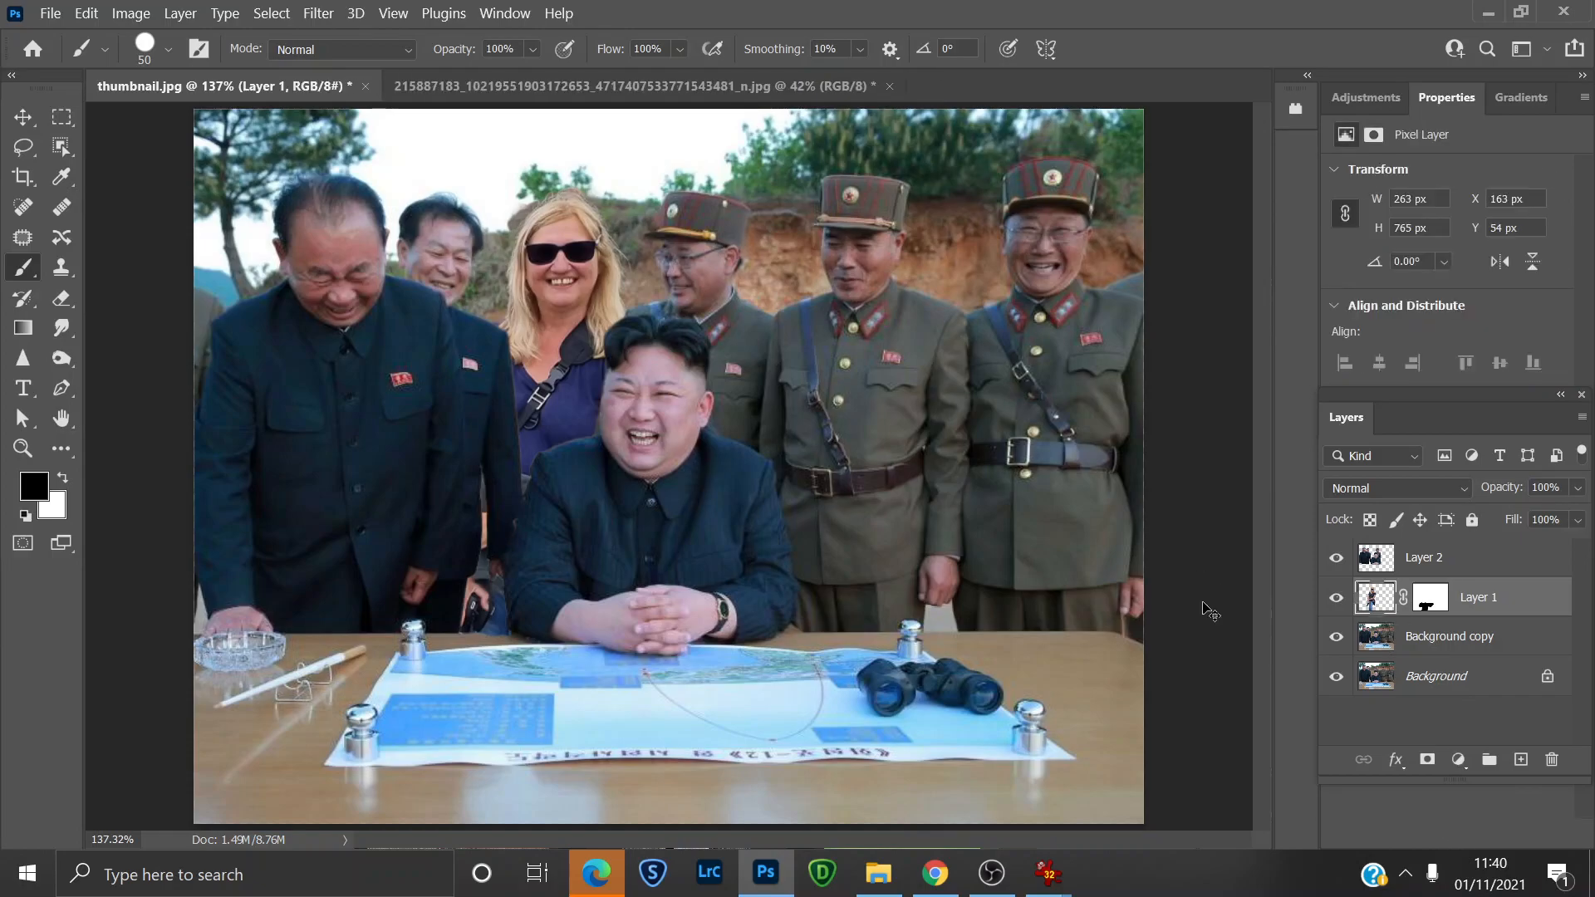
pyautogui.hotkey('ctrl', 't')
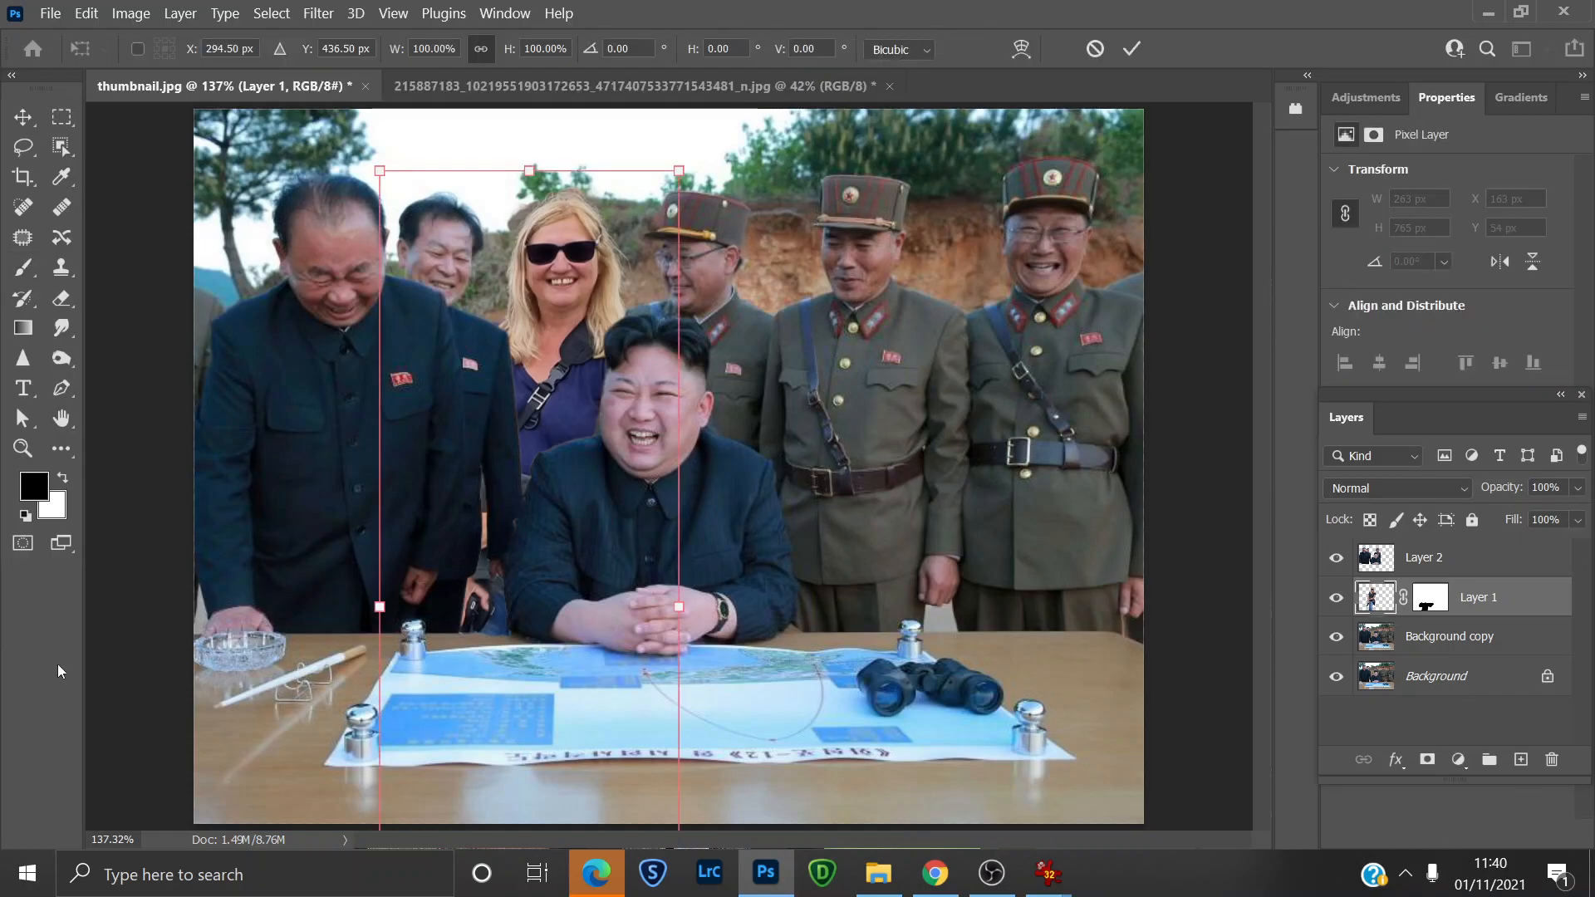
pyautogui.moveTo(378, 606); pyautogui.dragTo(388, 606)
pyautogui.moveTo(607, 548); pyautogui.dragTo(535, 575)
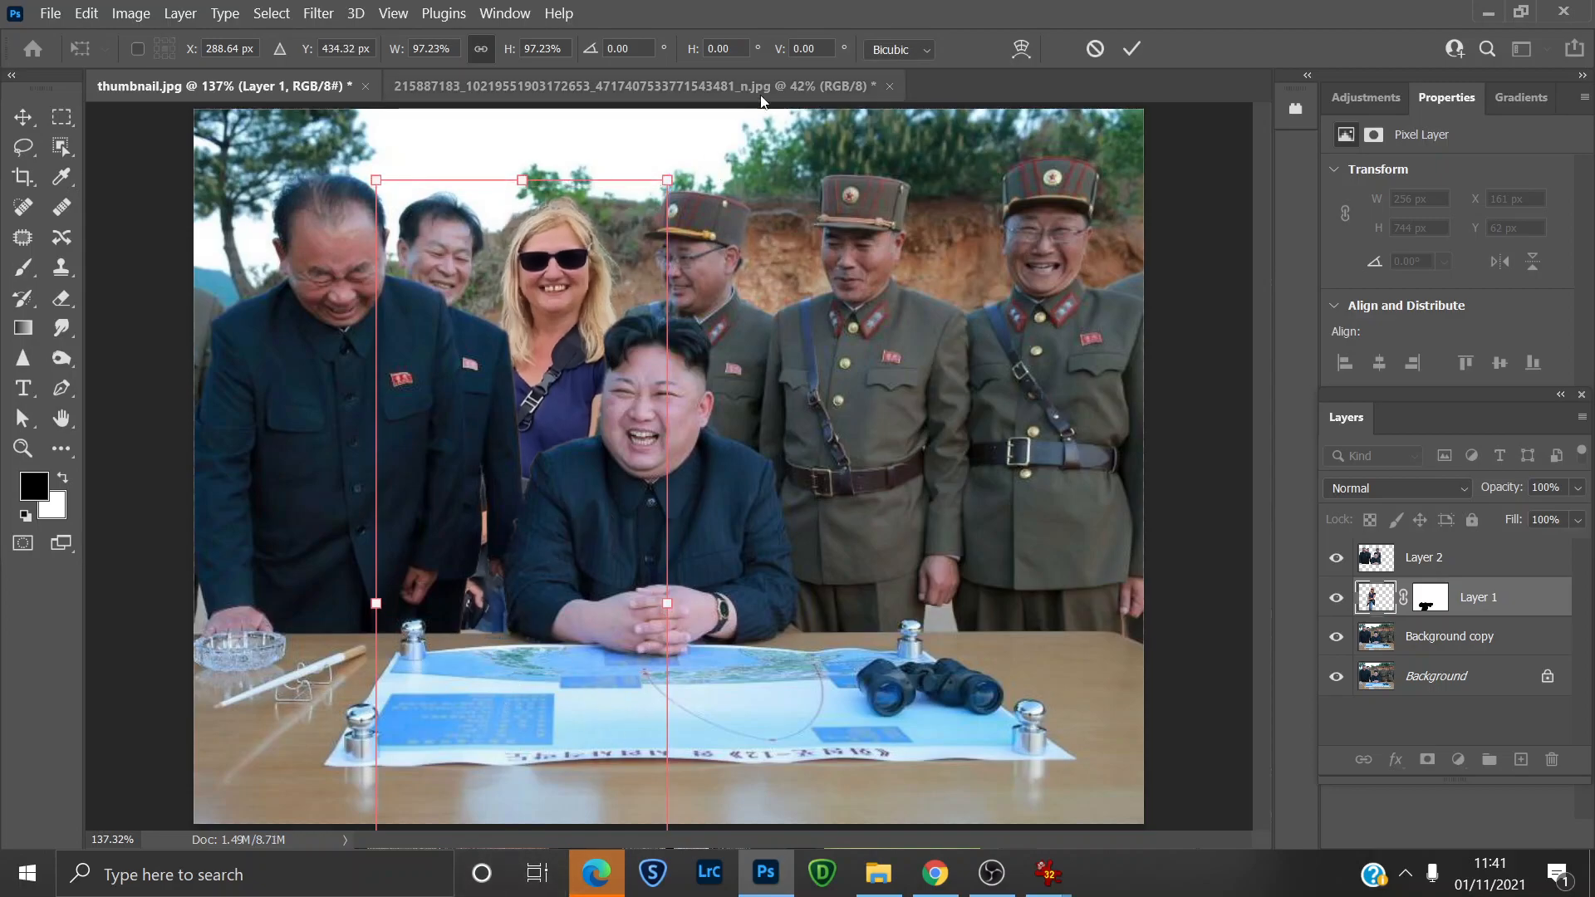
pyautogui.click(1131, 48)
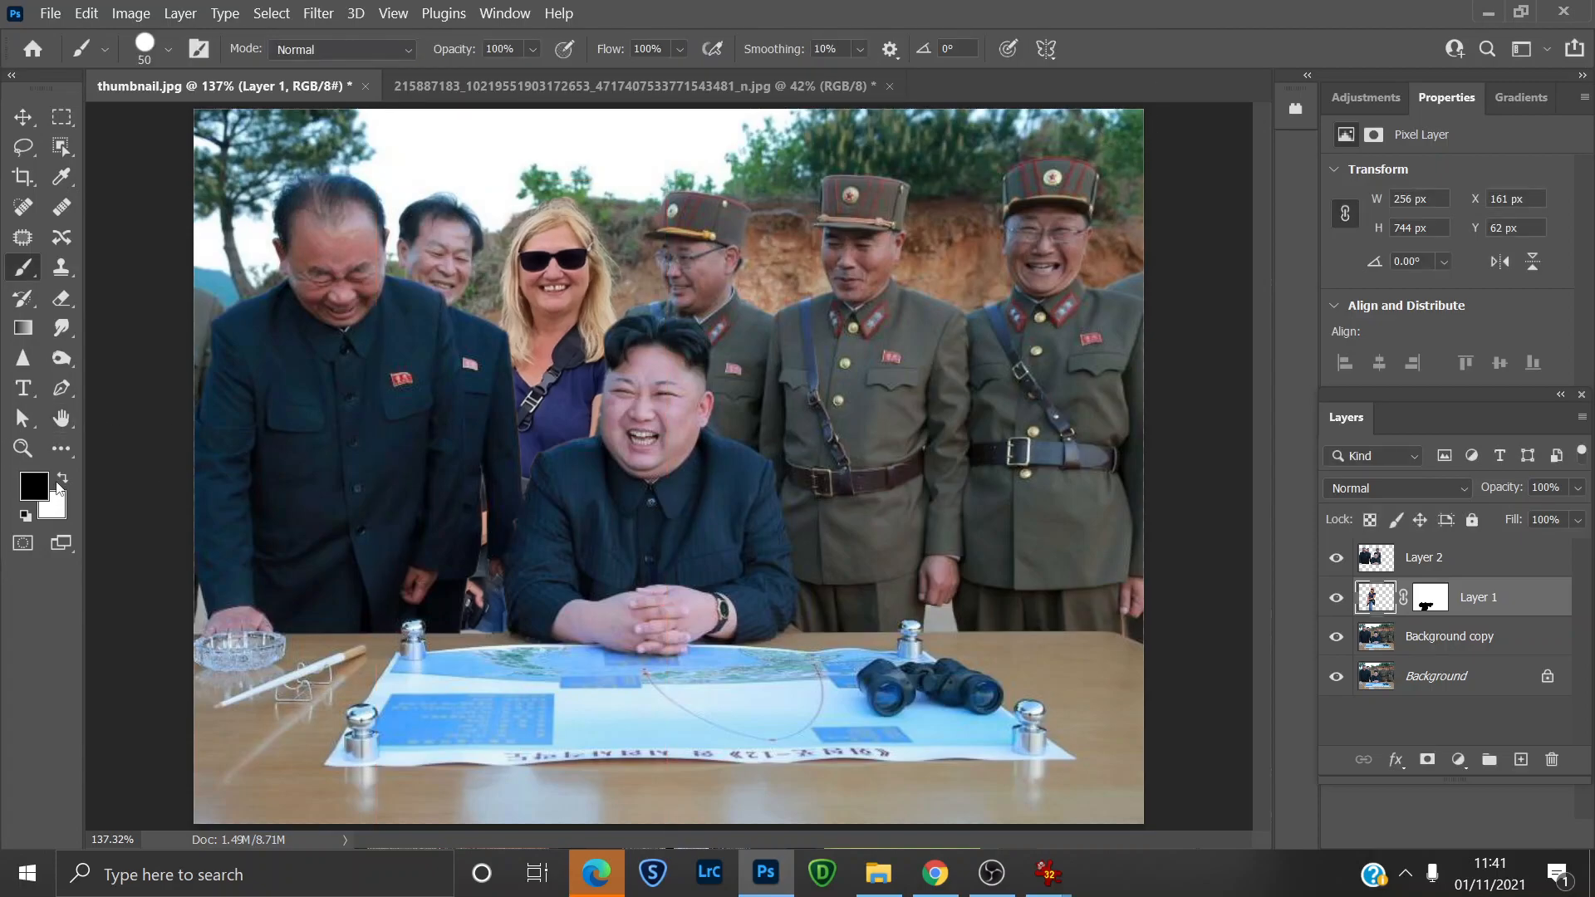
pyautogui.click(63, 477)
pyautogui.moveTo(465, 673)
pyautogui.mouseDown()
pyautogui.moveTo(475, 641)
pyautogui.moveTo(485, 702)
pyautogui.moveTo(475, 656)
pyautogui.mouseUp()
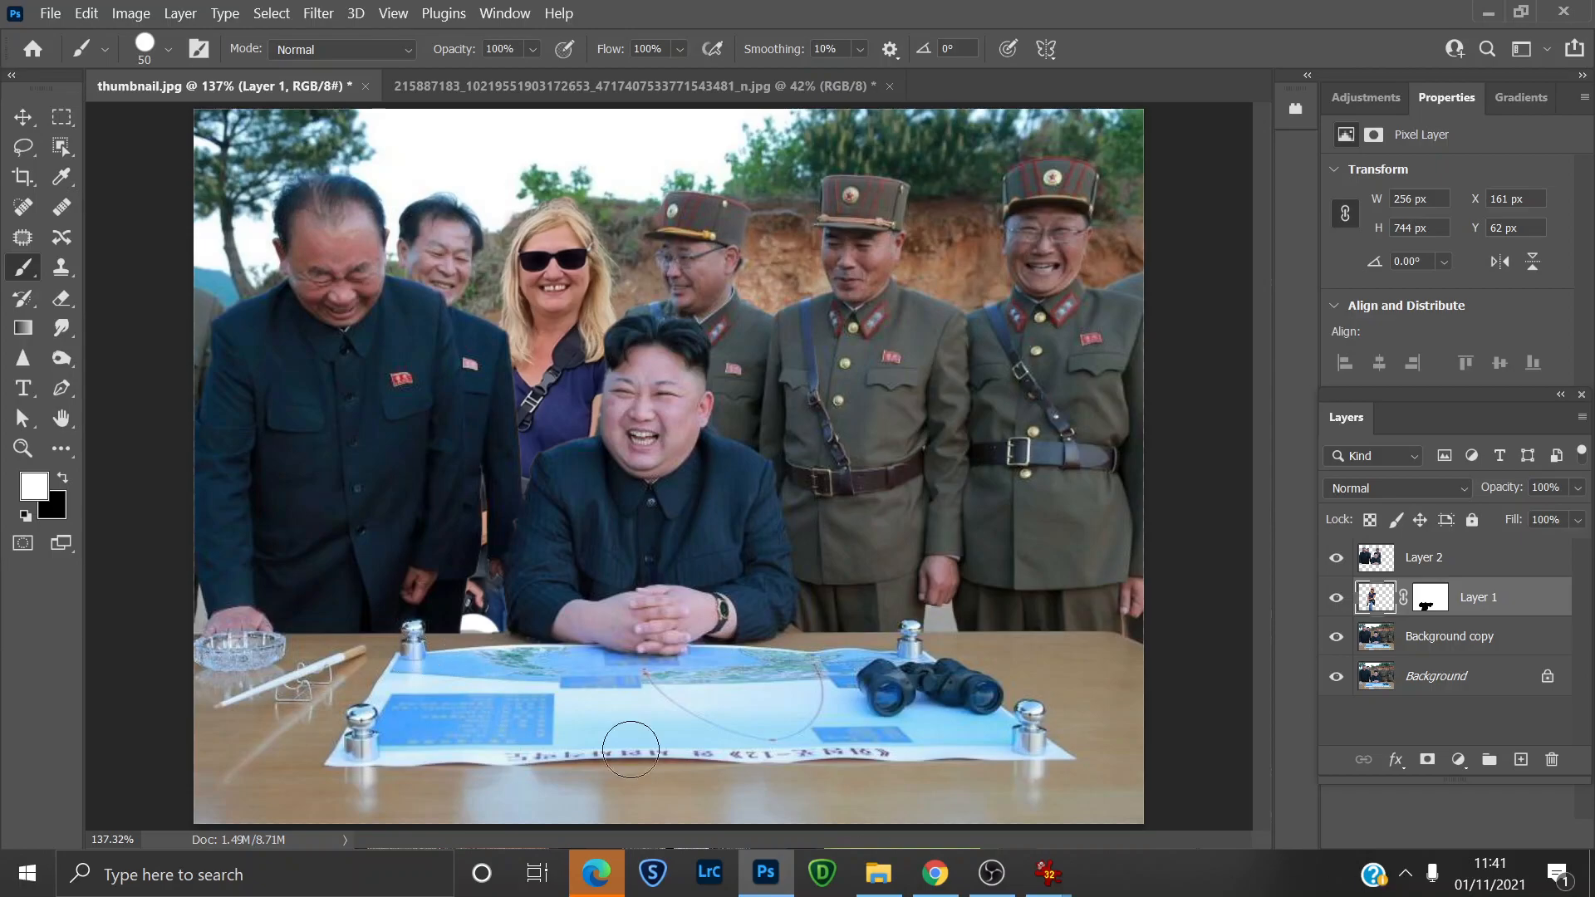
pyautogui.hotkey('ctrl', 'z')
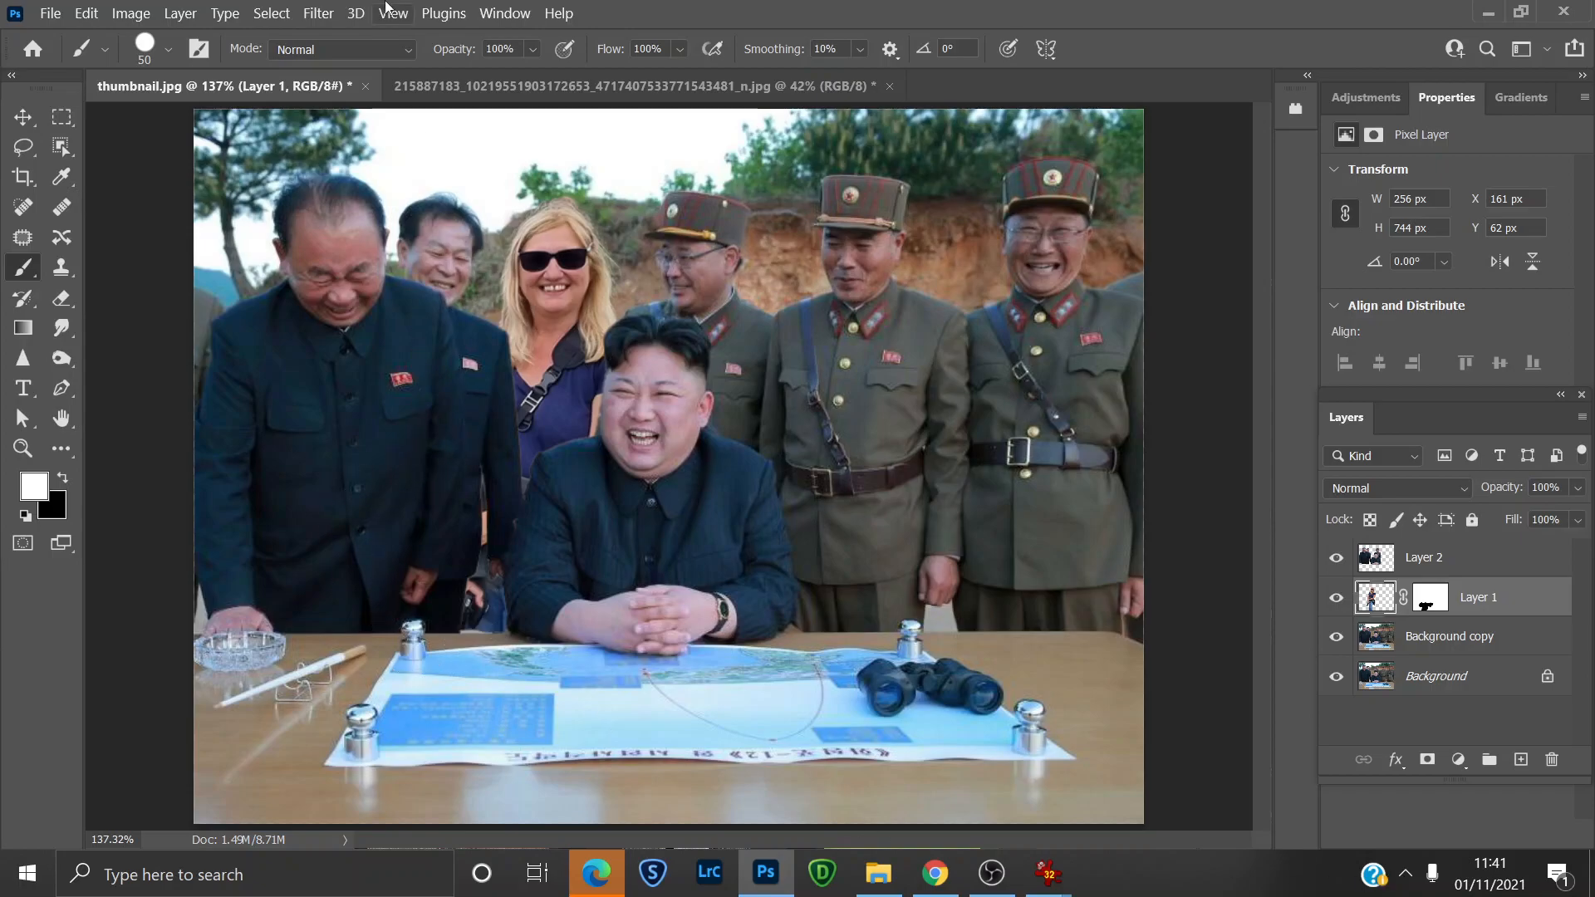
pyautogui.click(1429, 597)
pyautogui.press('x')
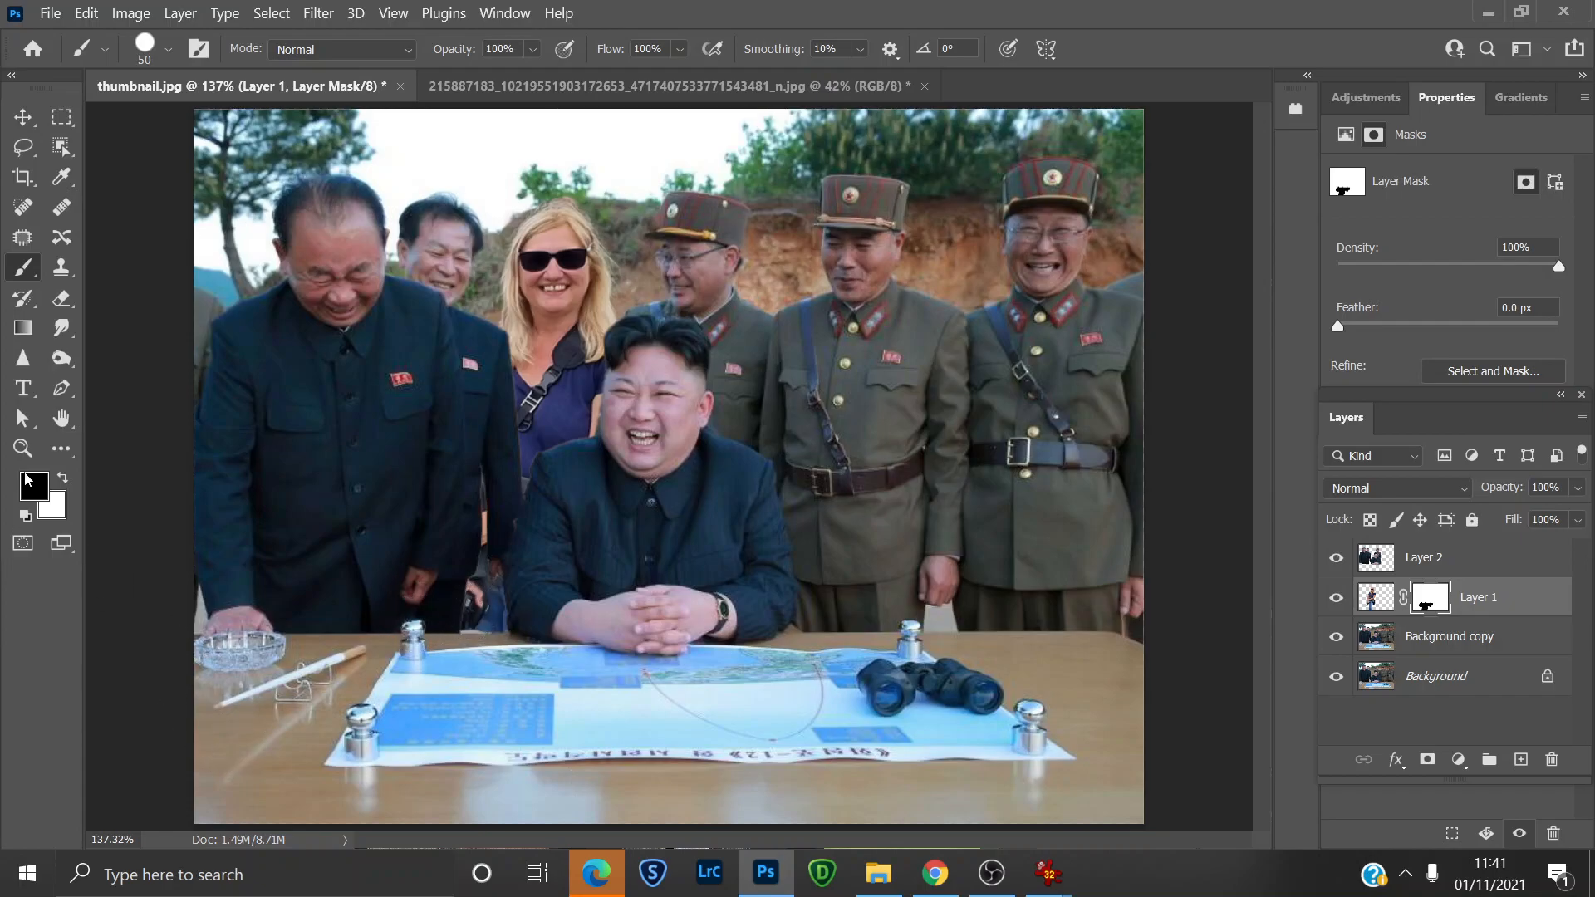
pyautogui.click(66, 483)
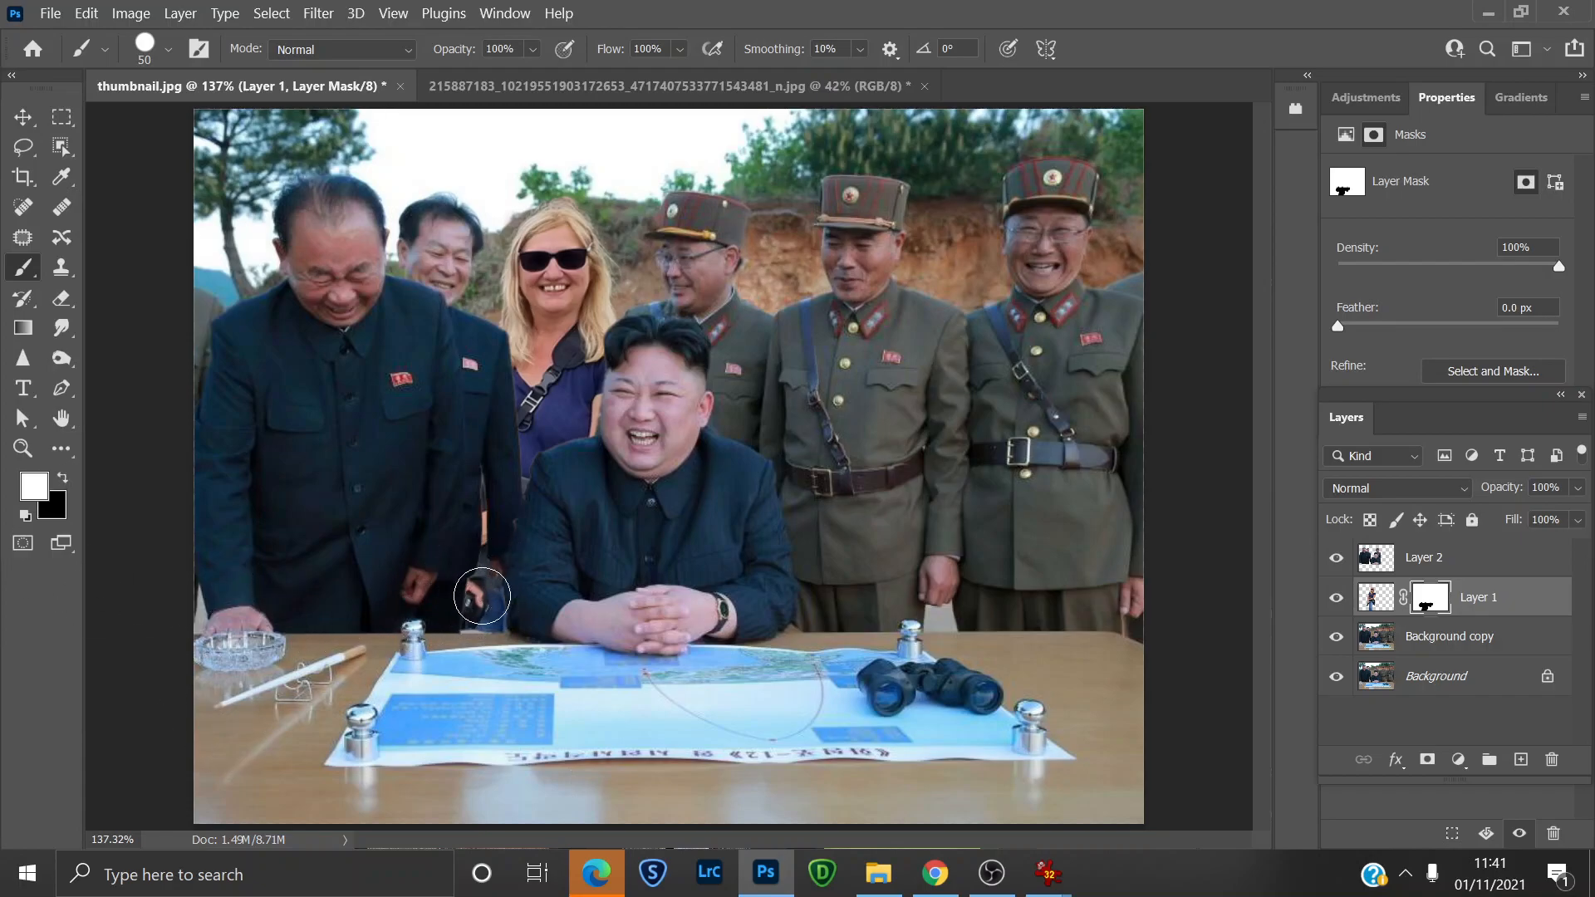
pyautogui.moveTo(483, 604); pyautogui.dragTo(452, 604)
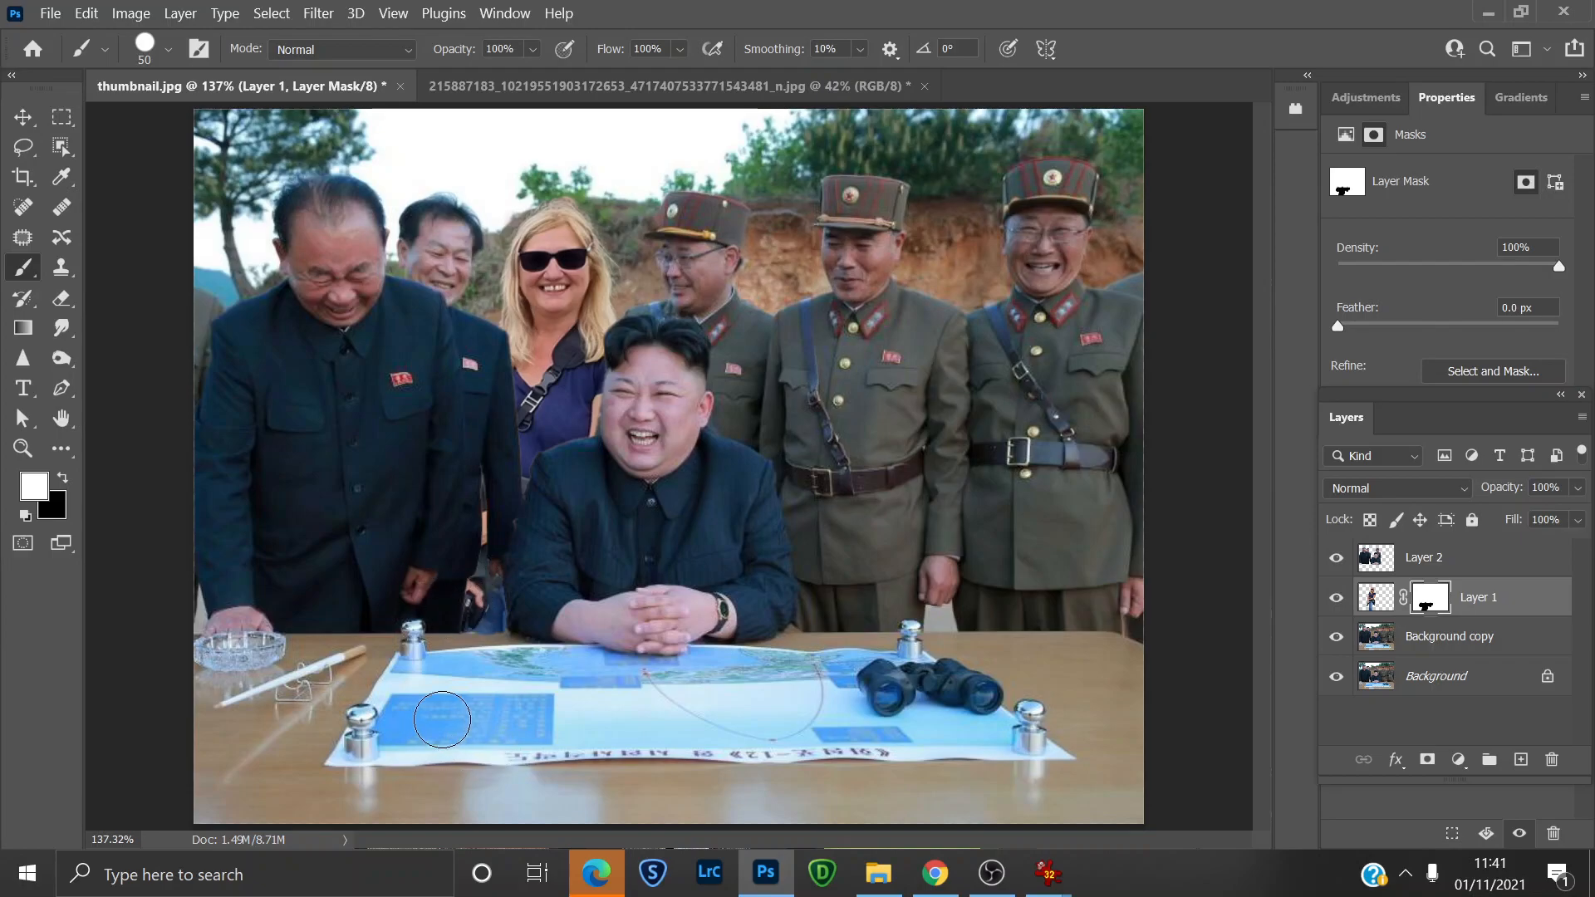
pyautogui.click(60, 477)
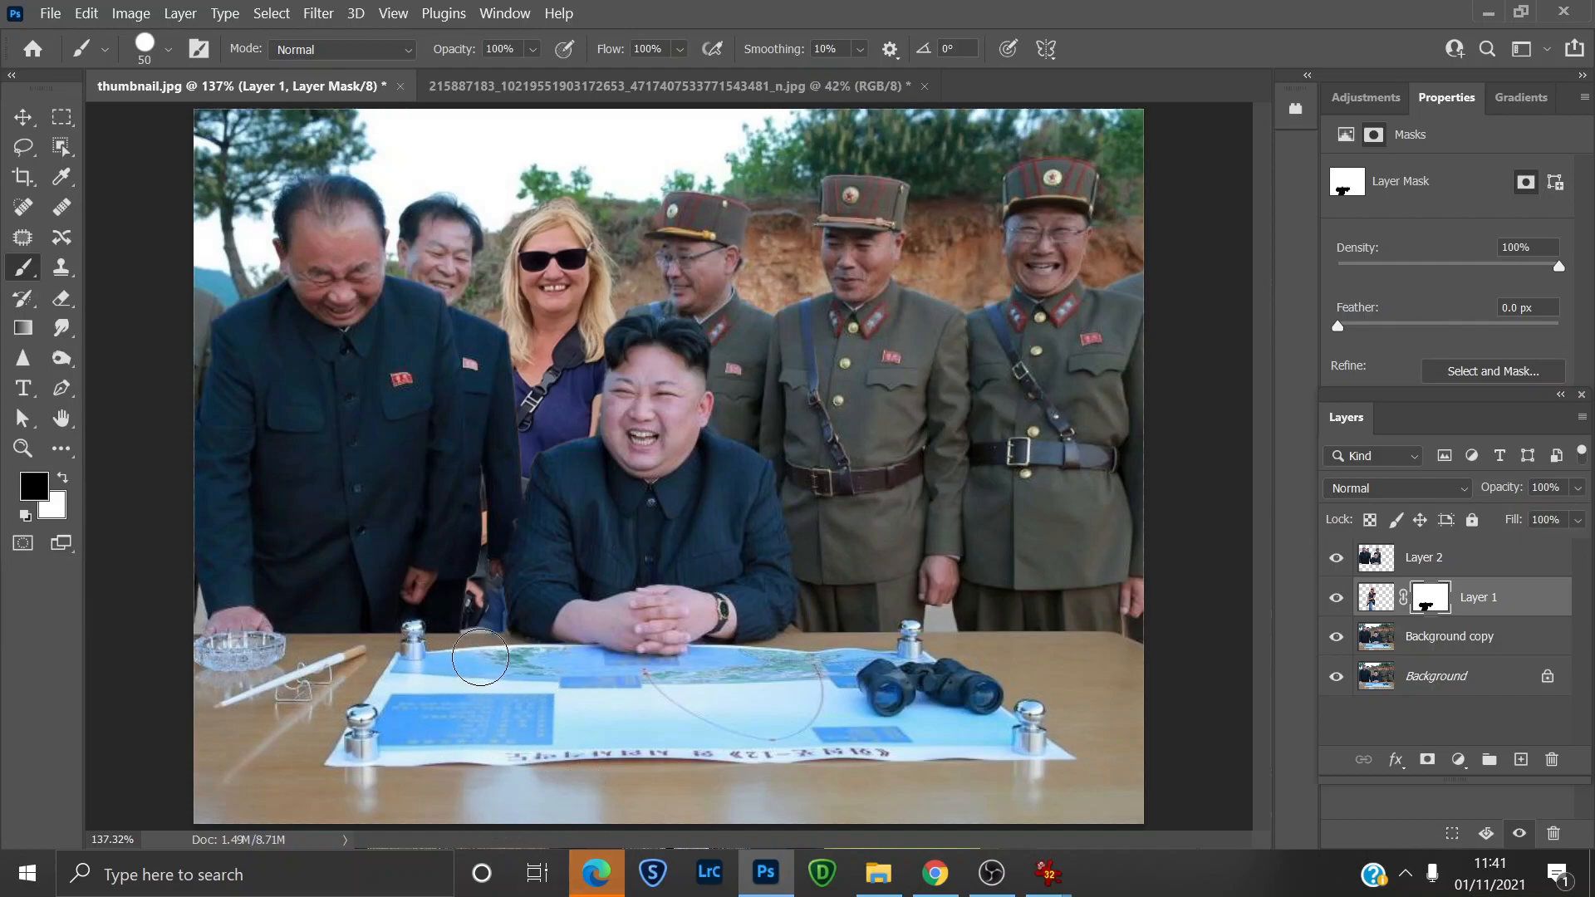
pyautogui.press('x')
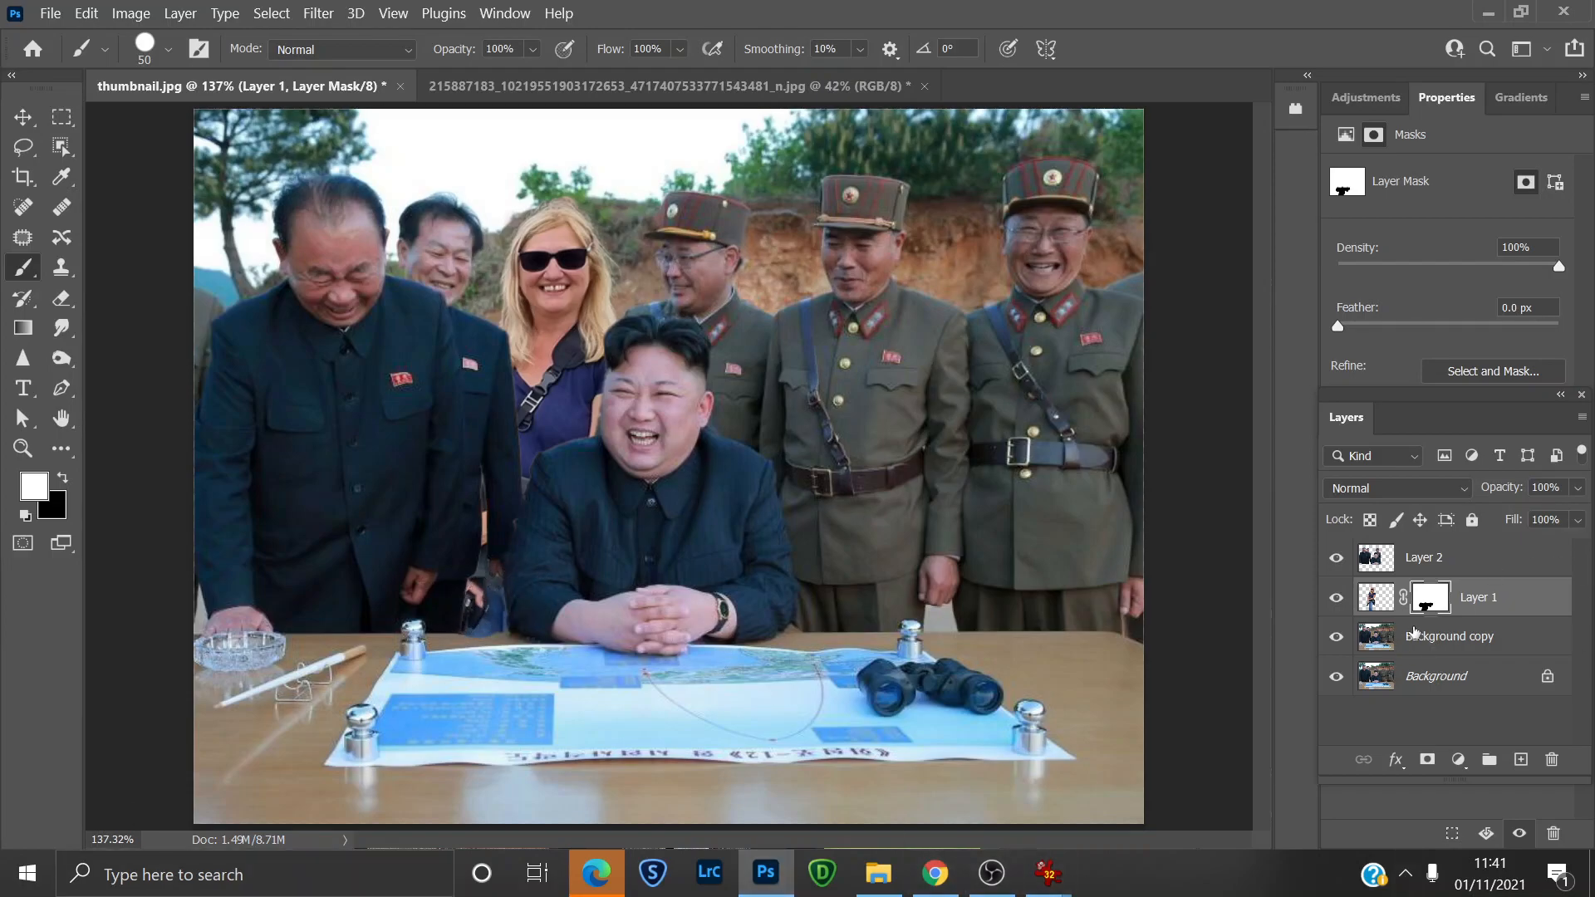
# Enable the Harmonization neural filter on Layer 1's image and use the Background layer as its reference.
pyautogui.click(1372, 600)
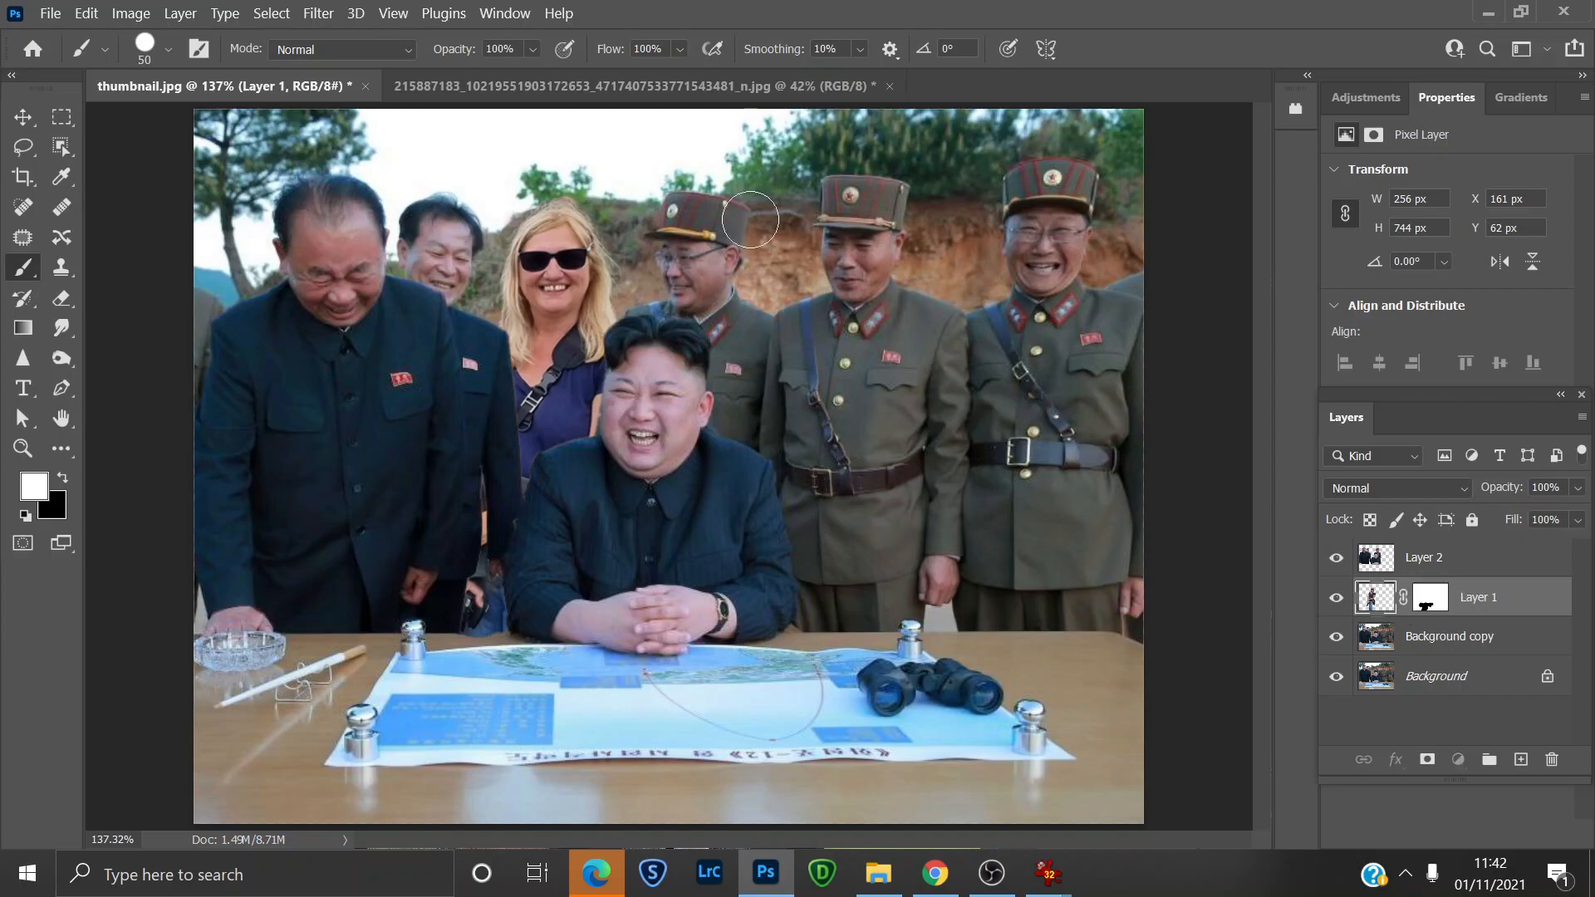
pyautogui.click(322, 14)
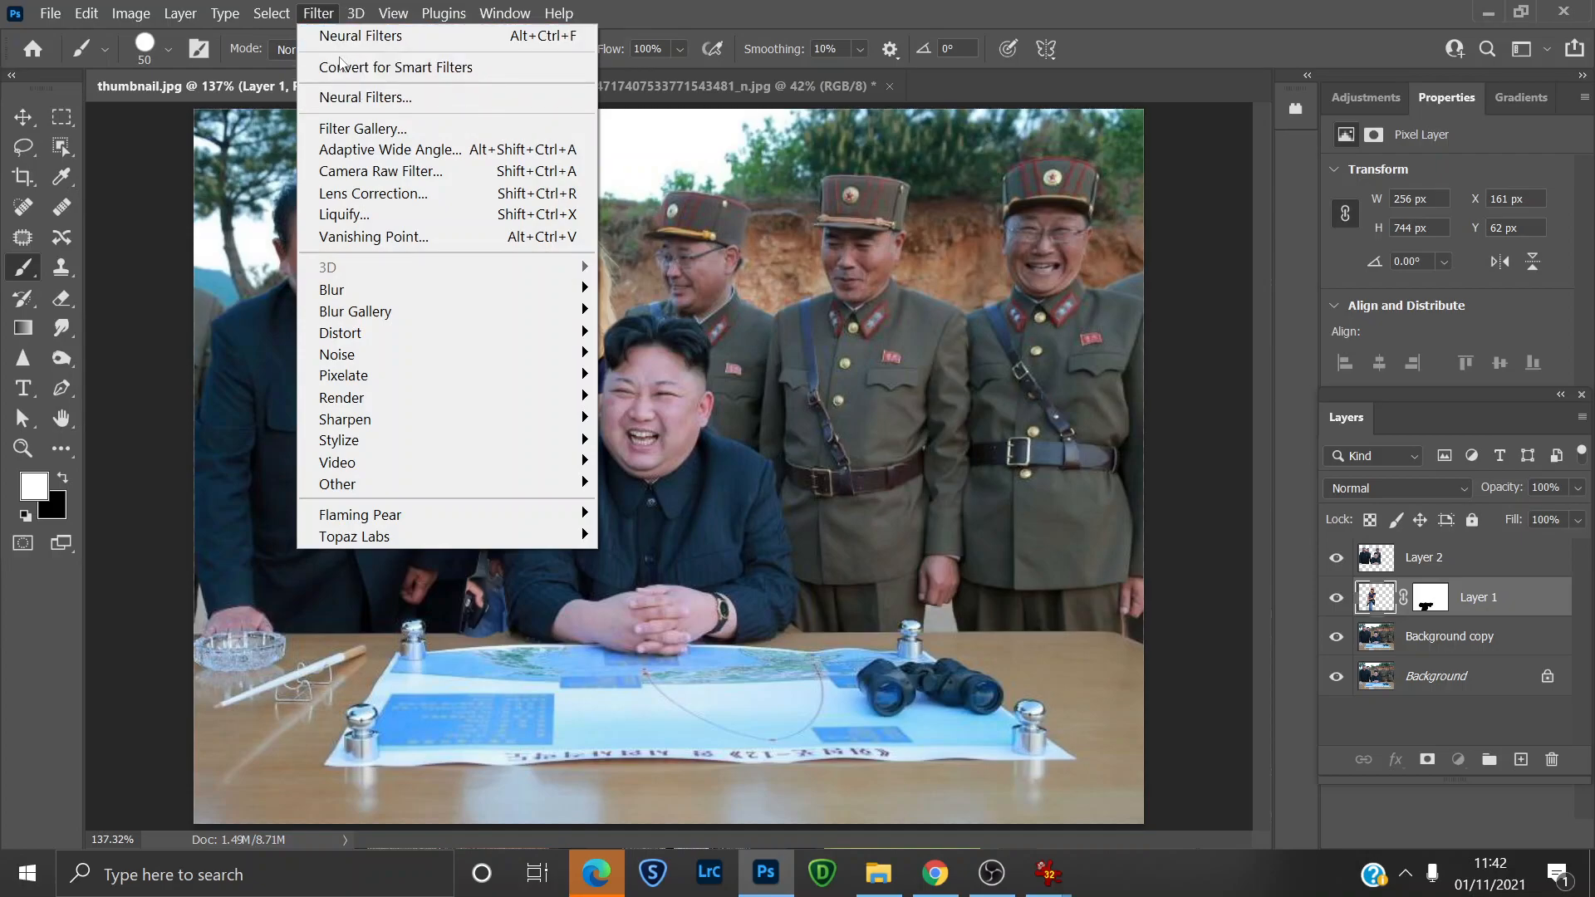
pyautogui.click(362, 98)
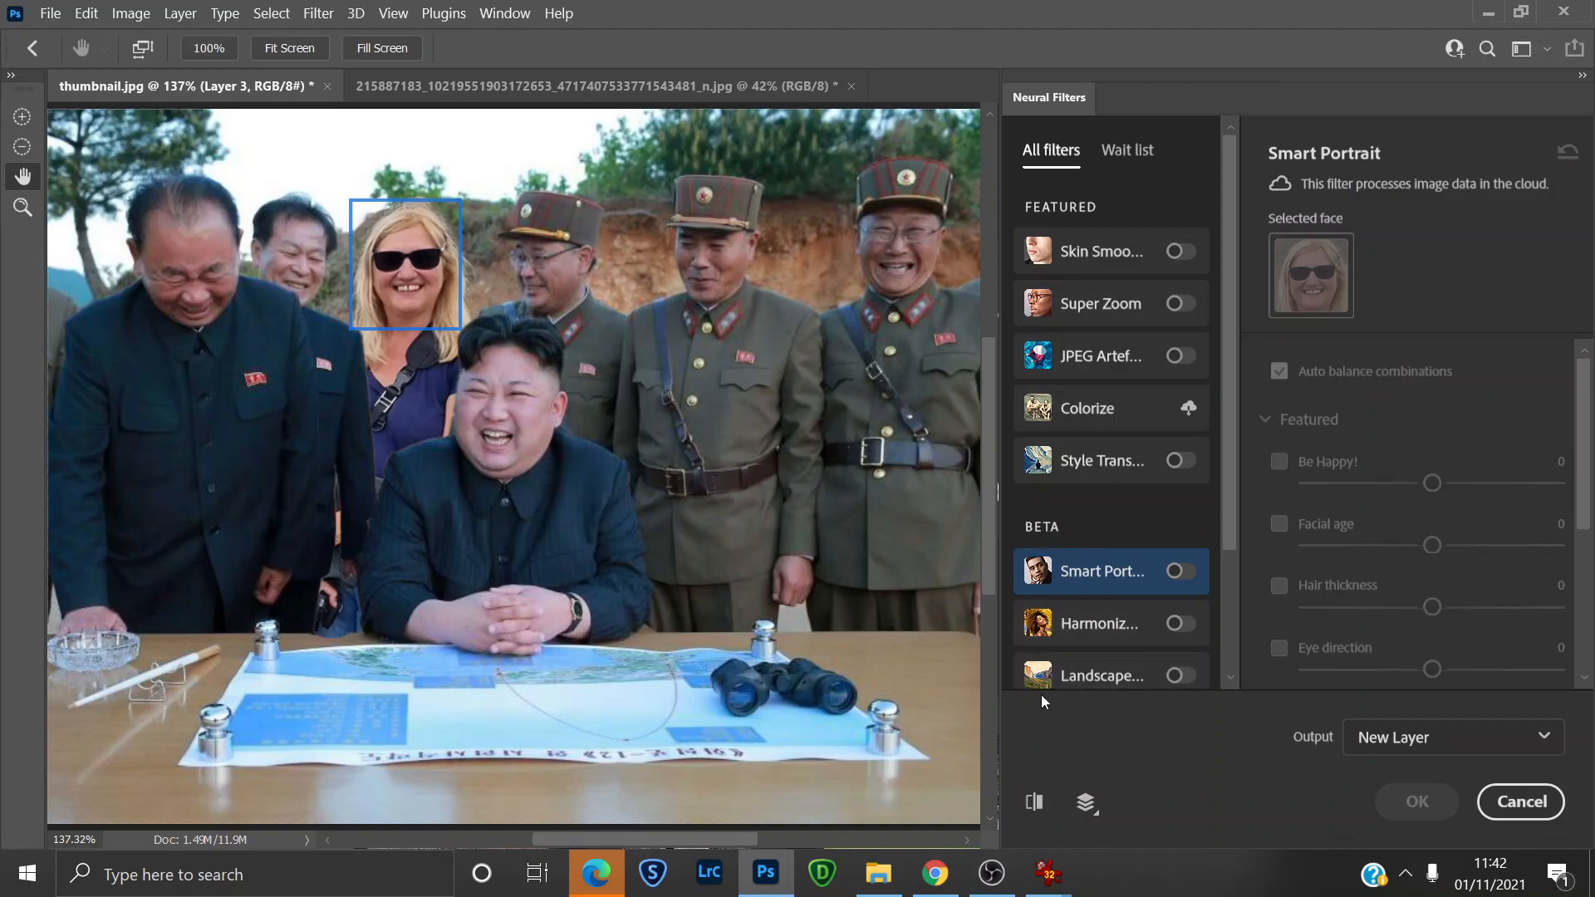
pyautogui.click(1179, 625)
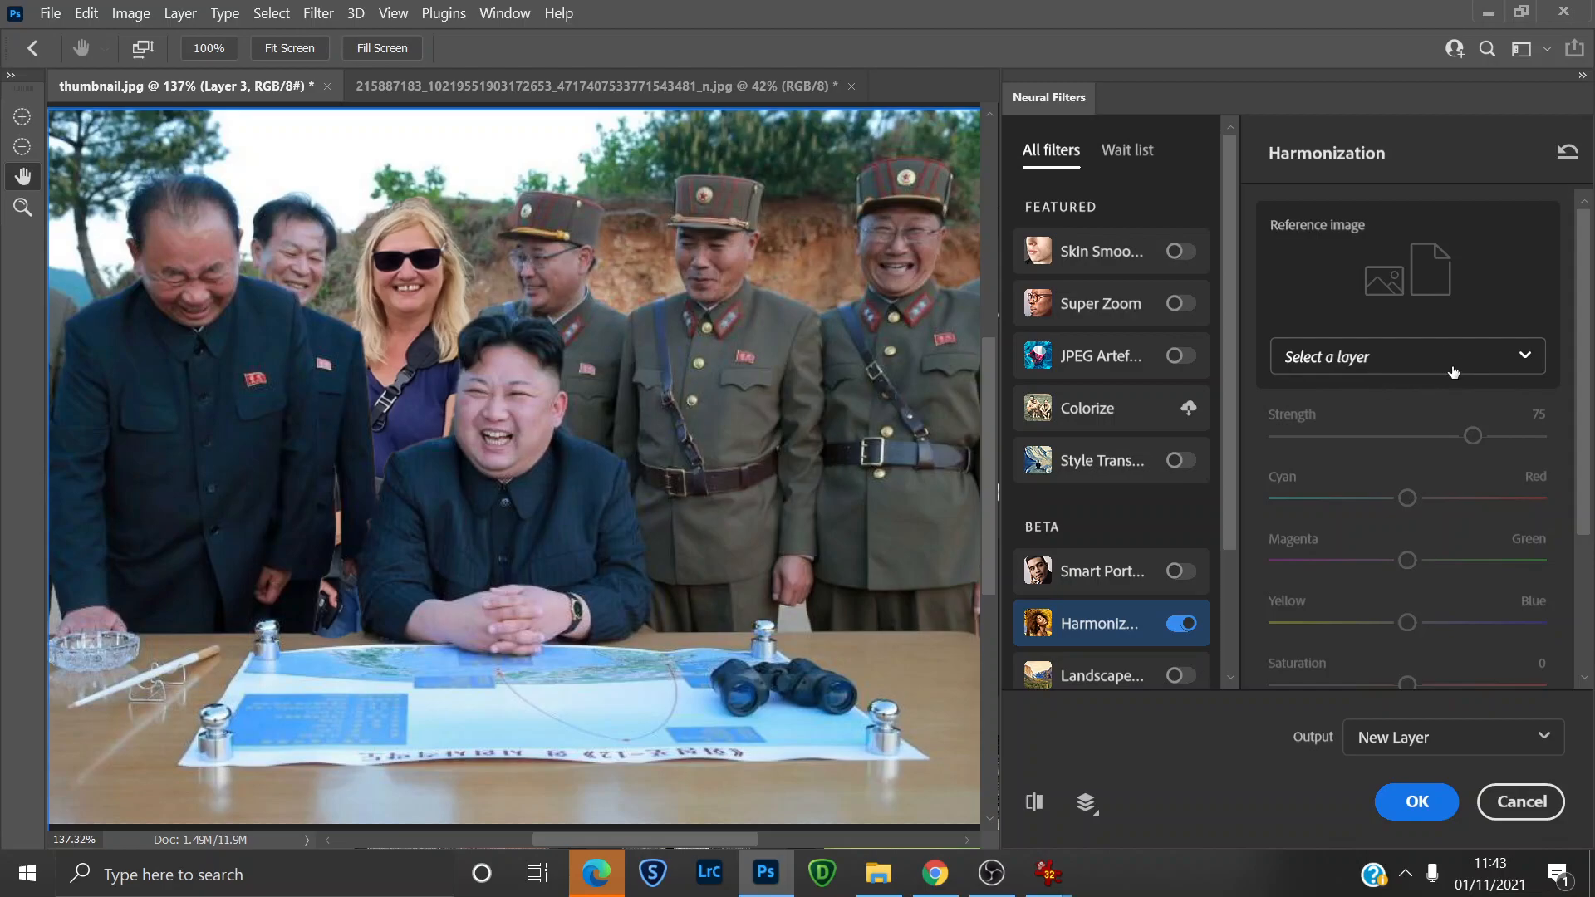
pyautogui.click(1520, 360)
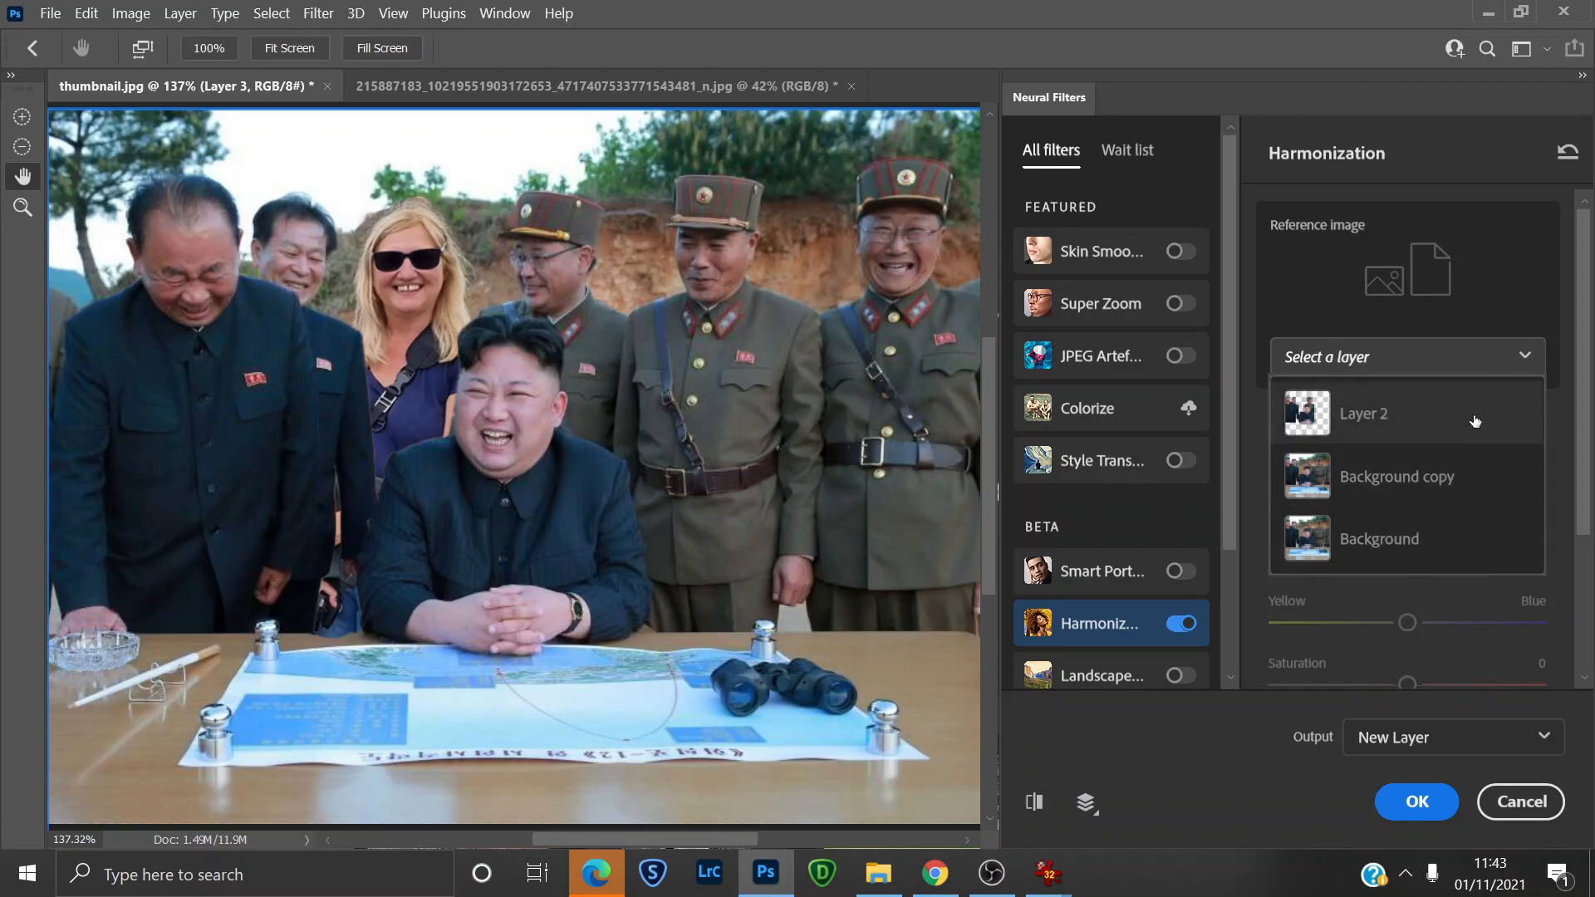
pyautogui.click(1422, 552)
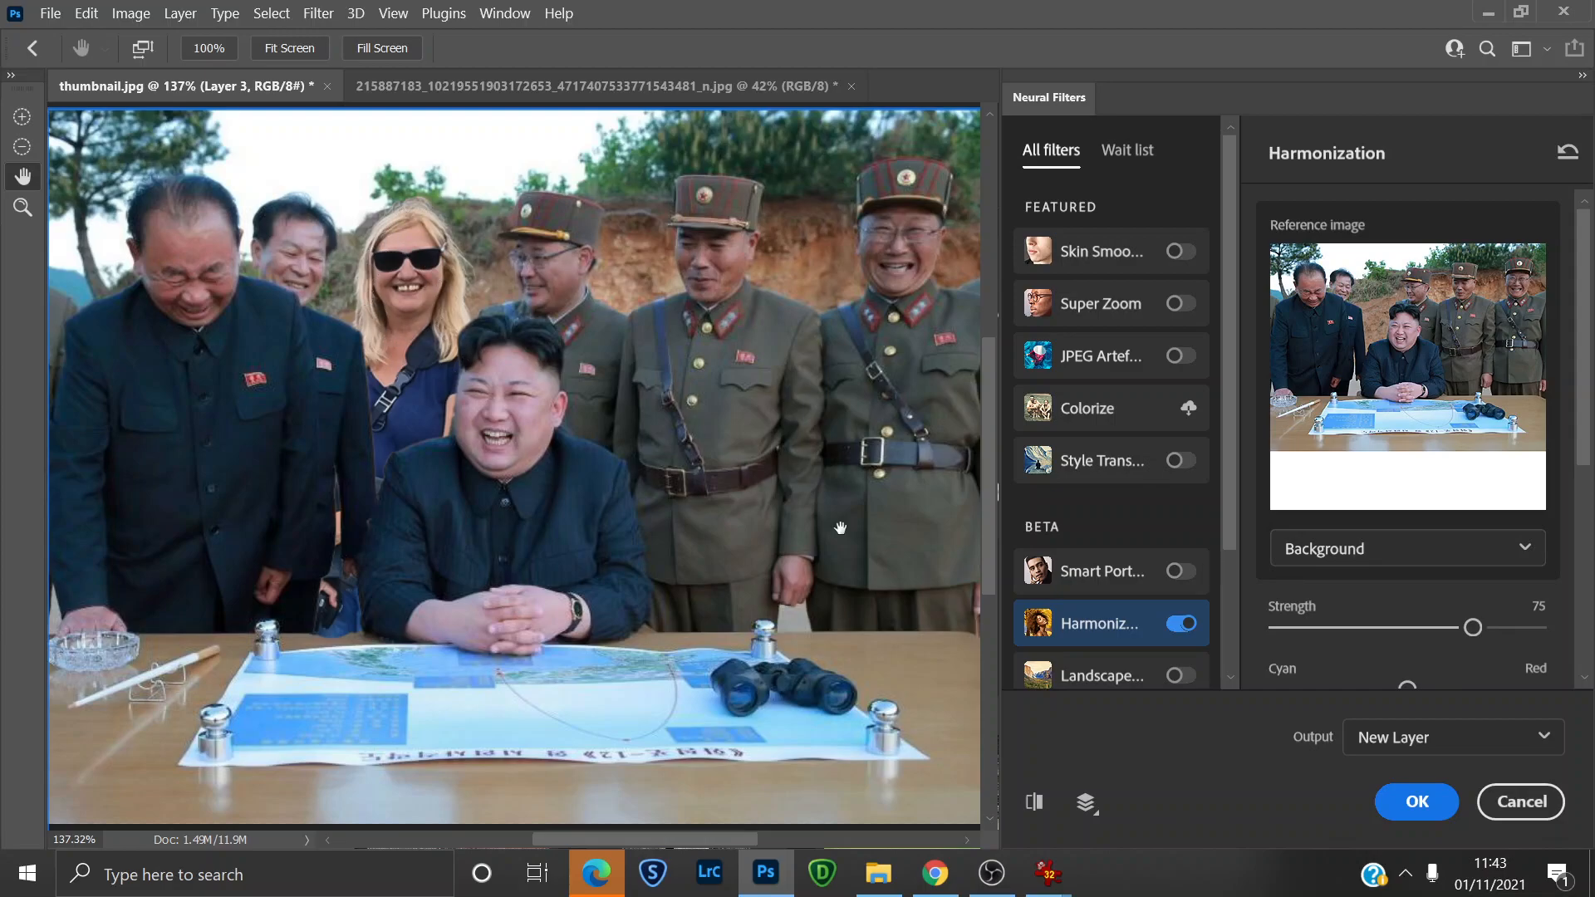
# Set the harmonization strength to 92, keep the yellow-blue balance neutral, and output the result to a new layer.
pyautogui.moveTo(1472, 629); pyautogui.dragTo(1526, 629)
pyautogui.moveTo(1524, 629); pyautogui.dragTo(1324, 629)
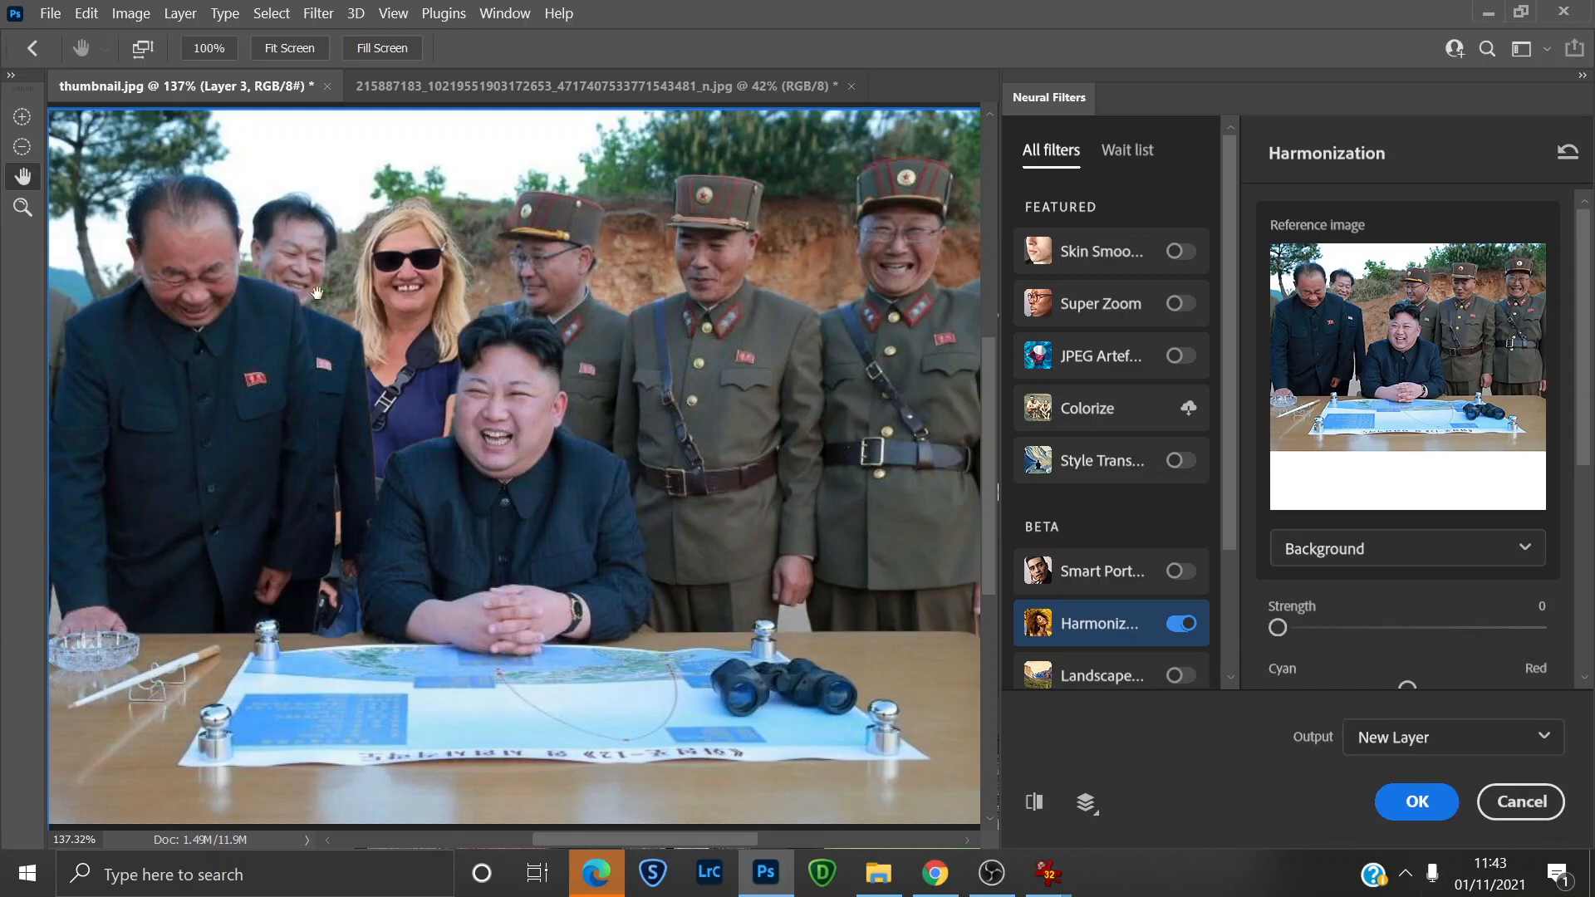
pyautogui.moveTo(1279, 629); pyautogui.dragTo(1384, 626)
pyautogui.moveTo(1585, 421); pyautogui.dragTo(1590, 486)
pyautogui.moveTo(1381, 480); pyautogui.dragTo(1524, 478)
pyautogui.moveTo(1404, 674); pyautogui.dragTo(1338, 680)
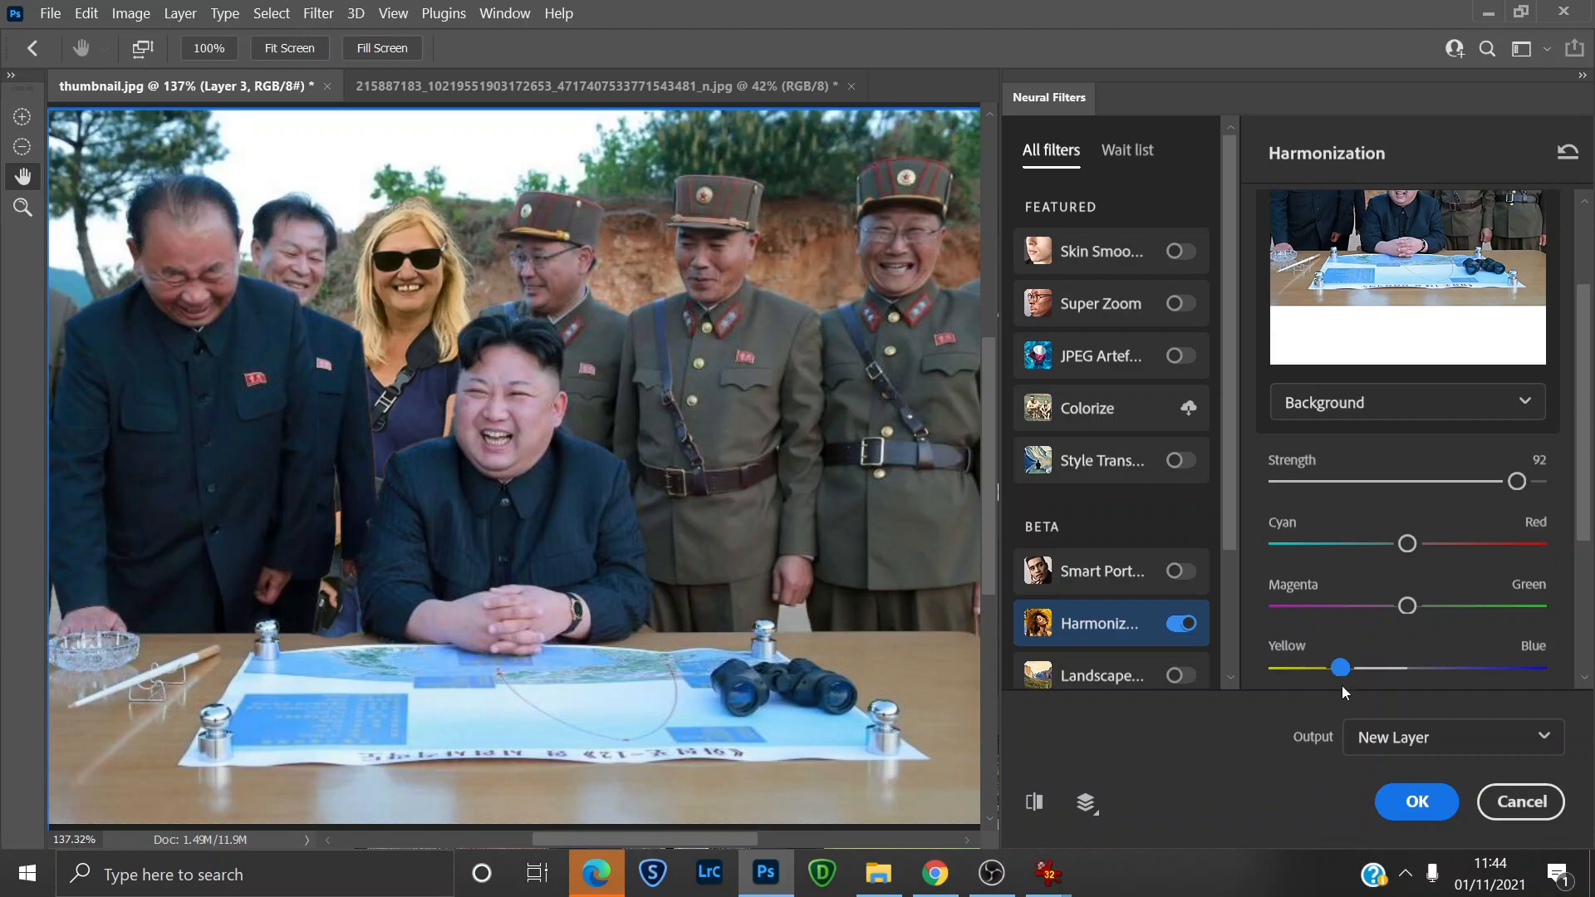
pyautogui.moveTo(1371, 663); pyautogui.dragTo(1405, 675)
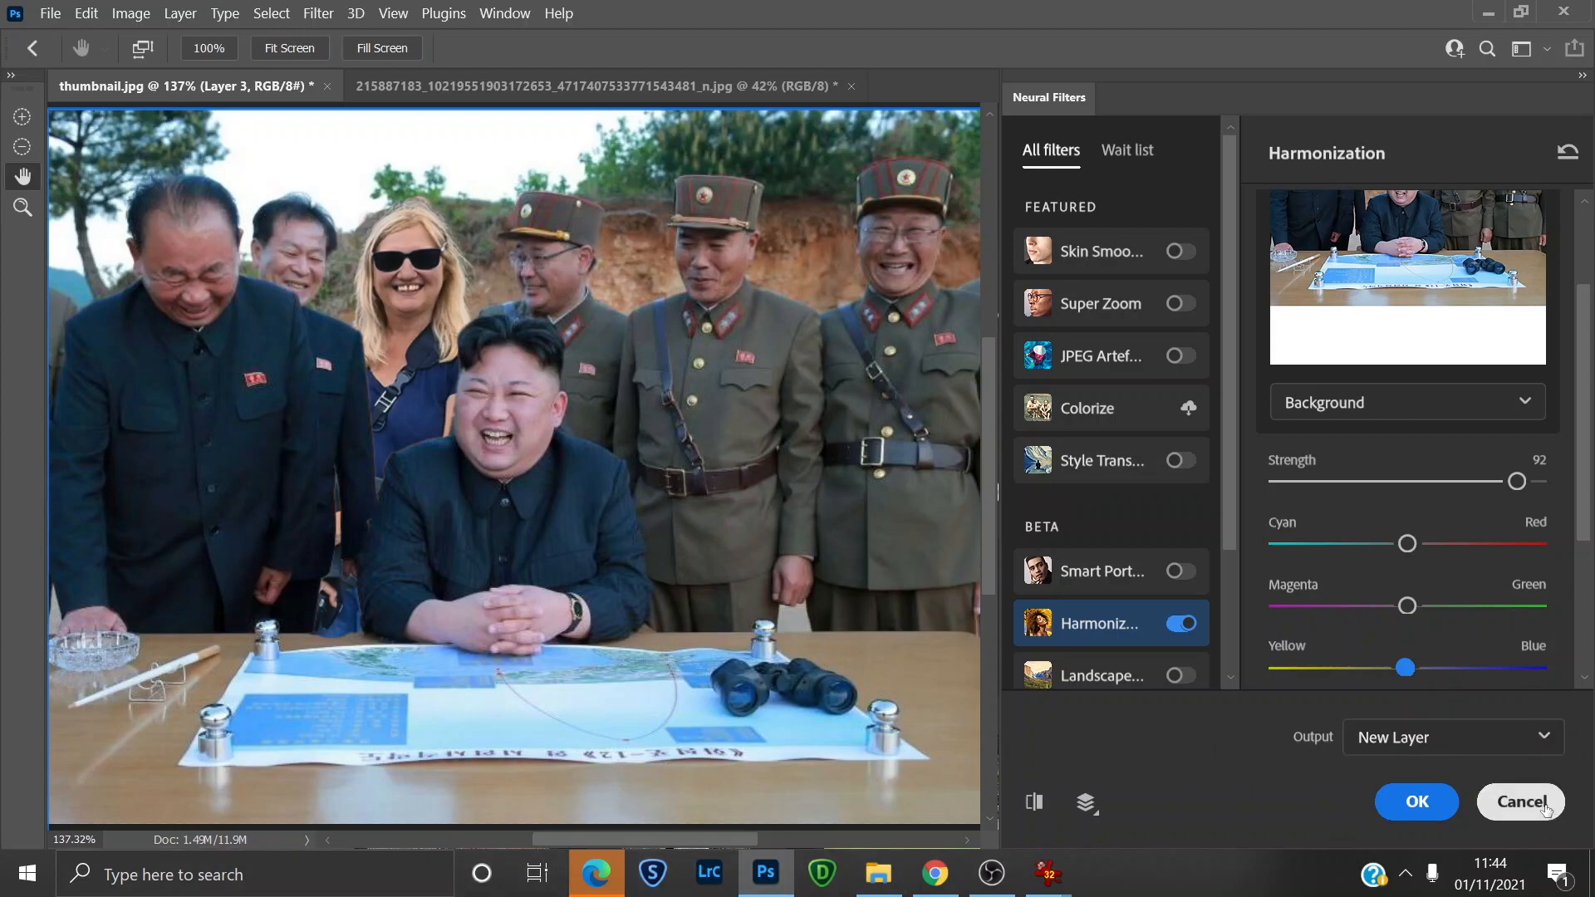
pyautogui.click(1417, 803)
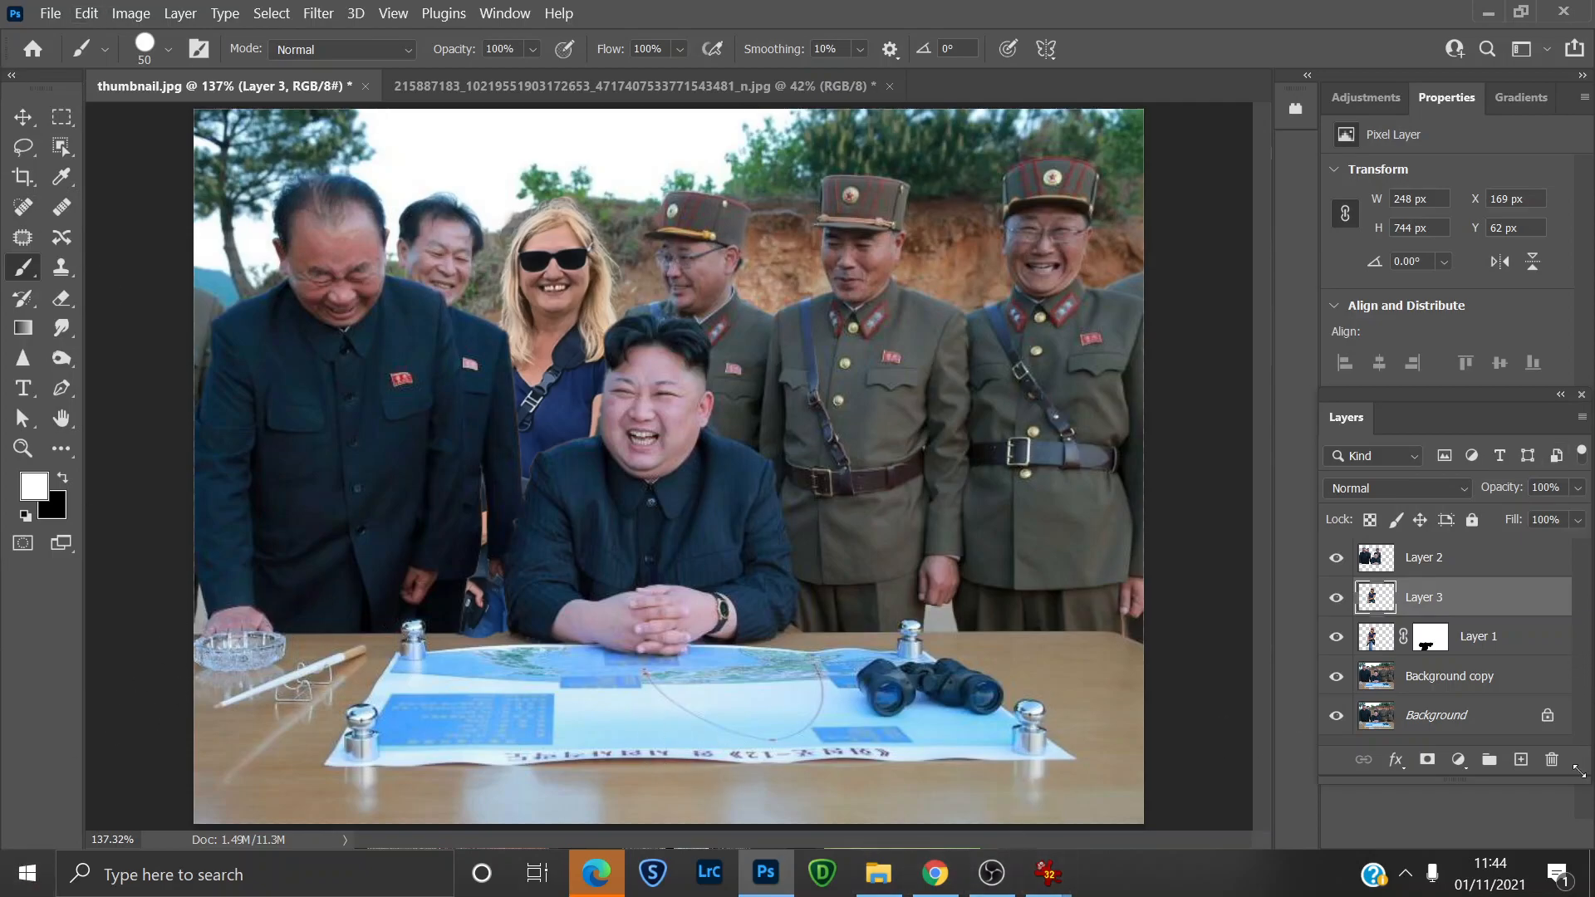
# Merge all visible layers of thumbnail.jpg into the Background layer.
pyautogui.moveTo(1445, 726); pyautogui.dragTo(1452, 719)
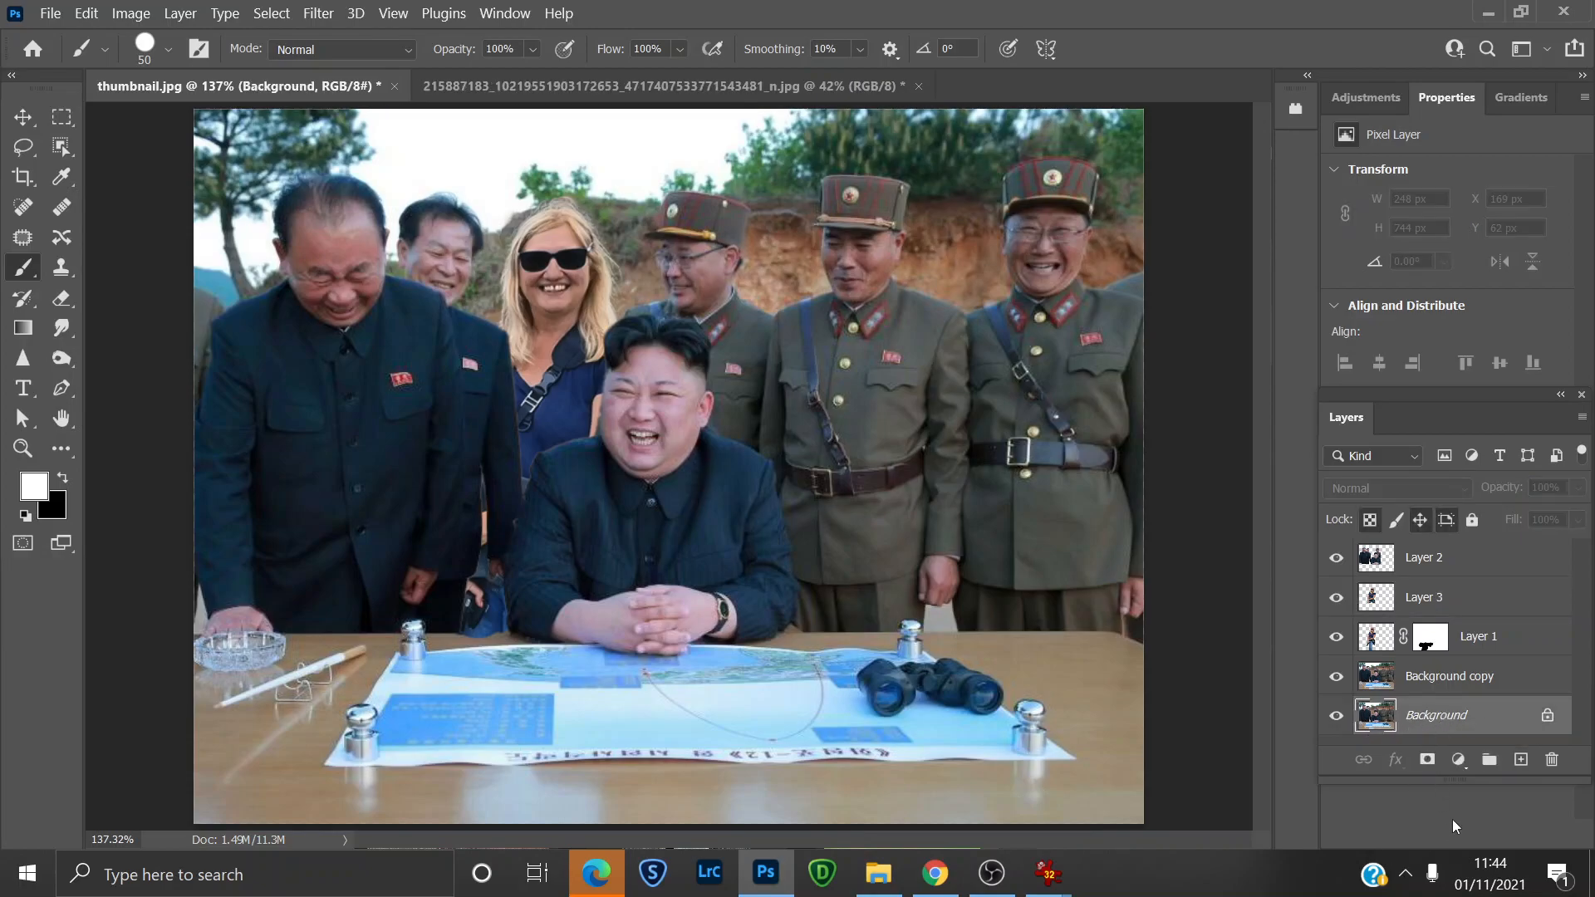
pyautogui.rightClick(1443, 724)
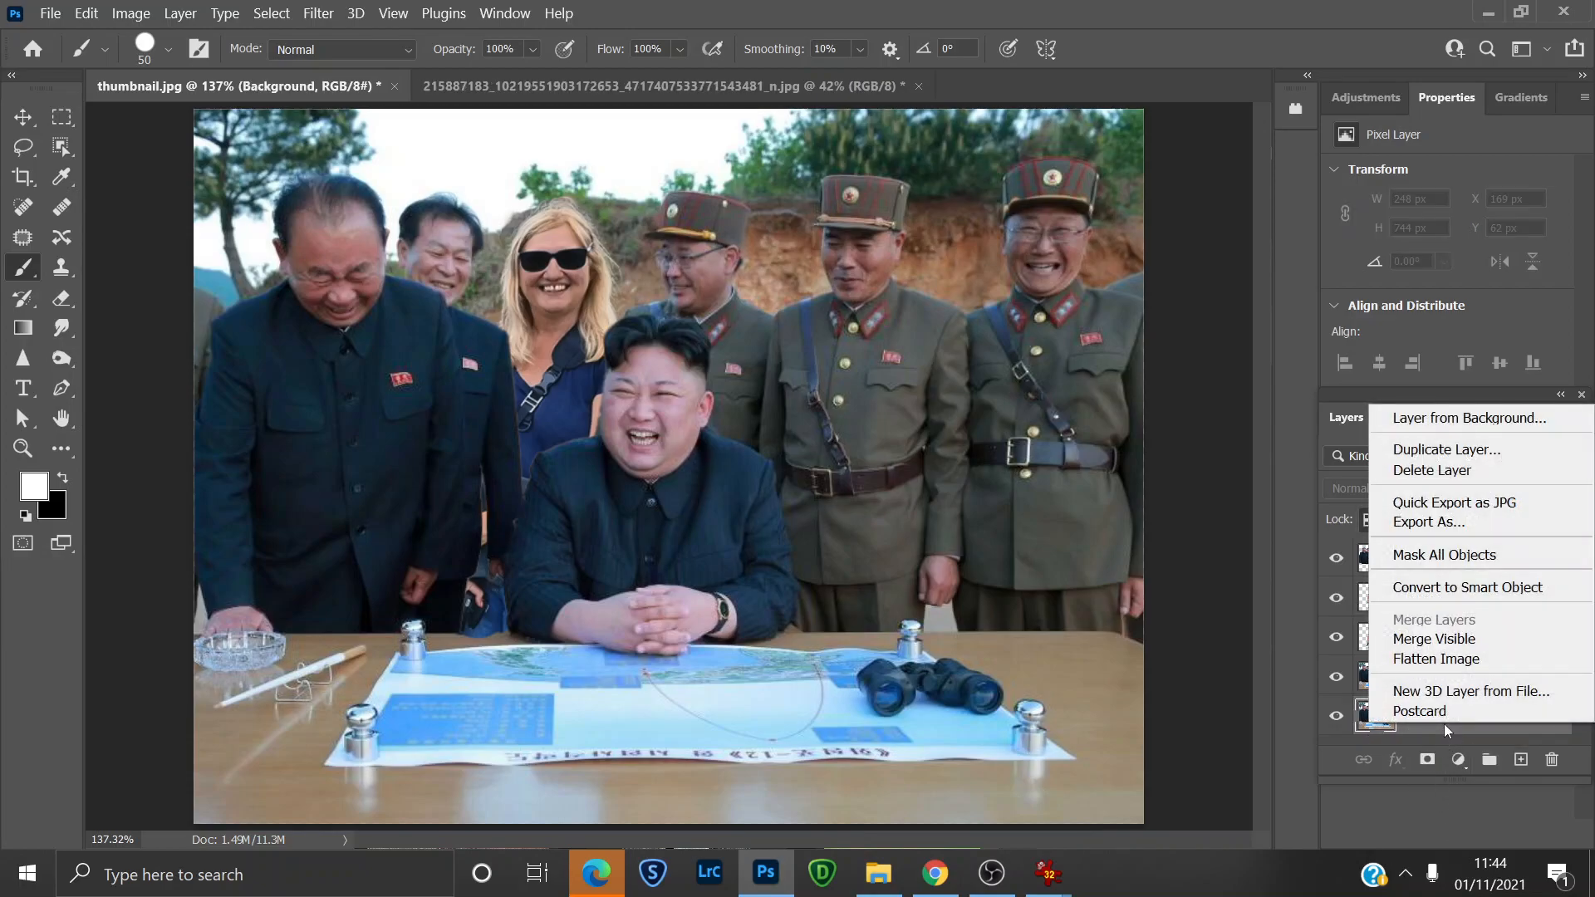
pyautogui.click(1447, 641)
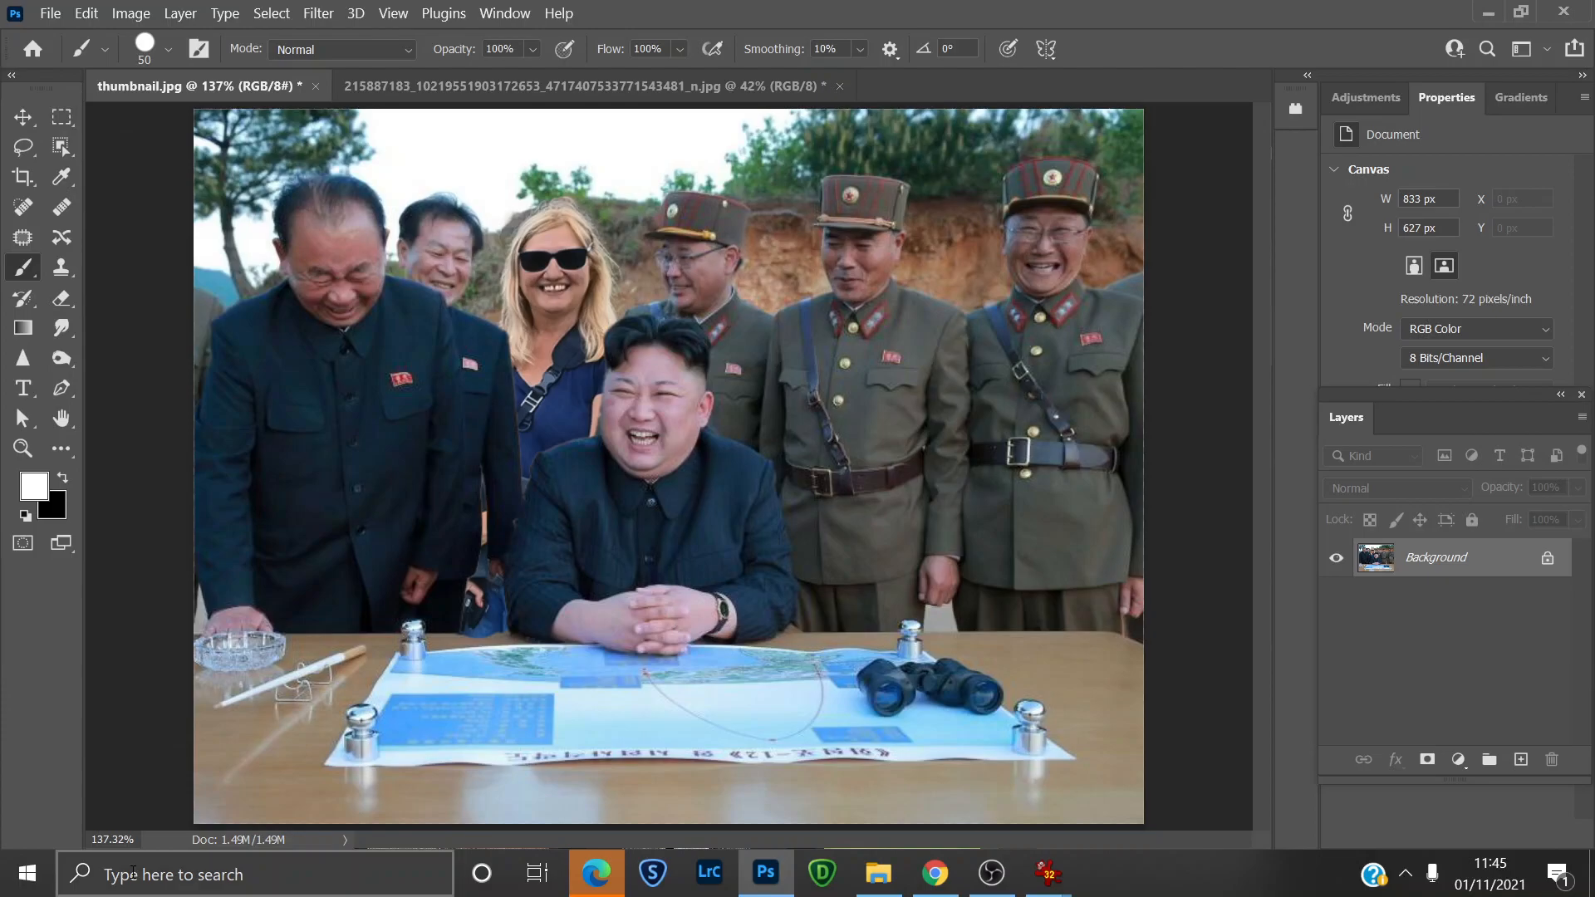
pyautogui.moveTo(601, 881)
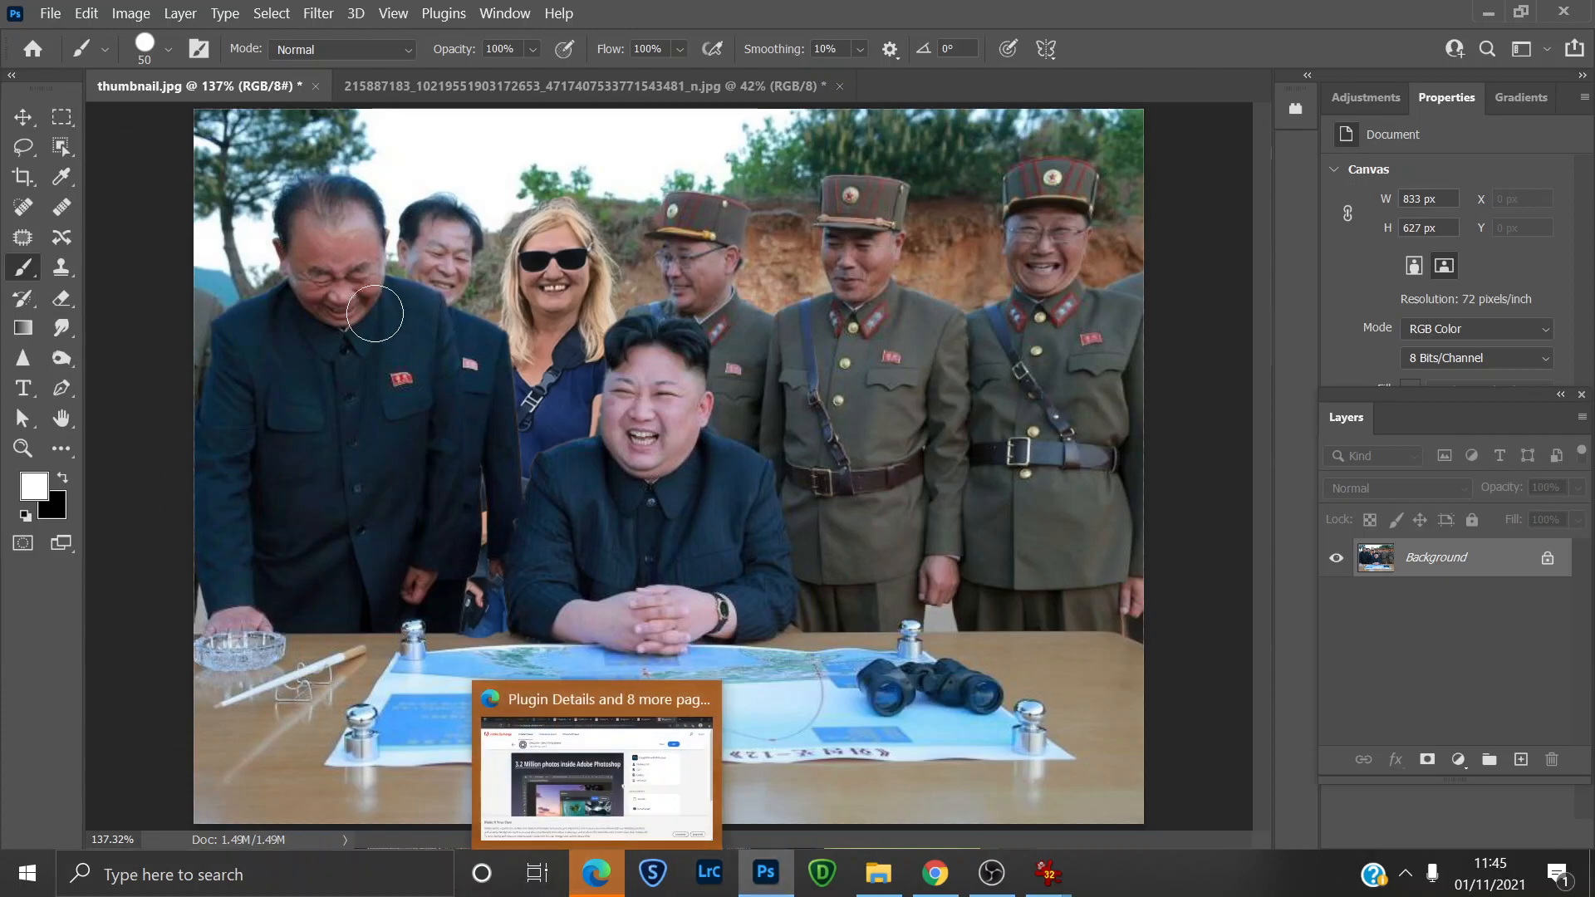
pyautogui.click(573, 739)
pyautogui.click(771, 885)
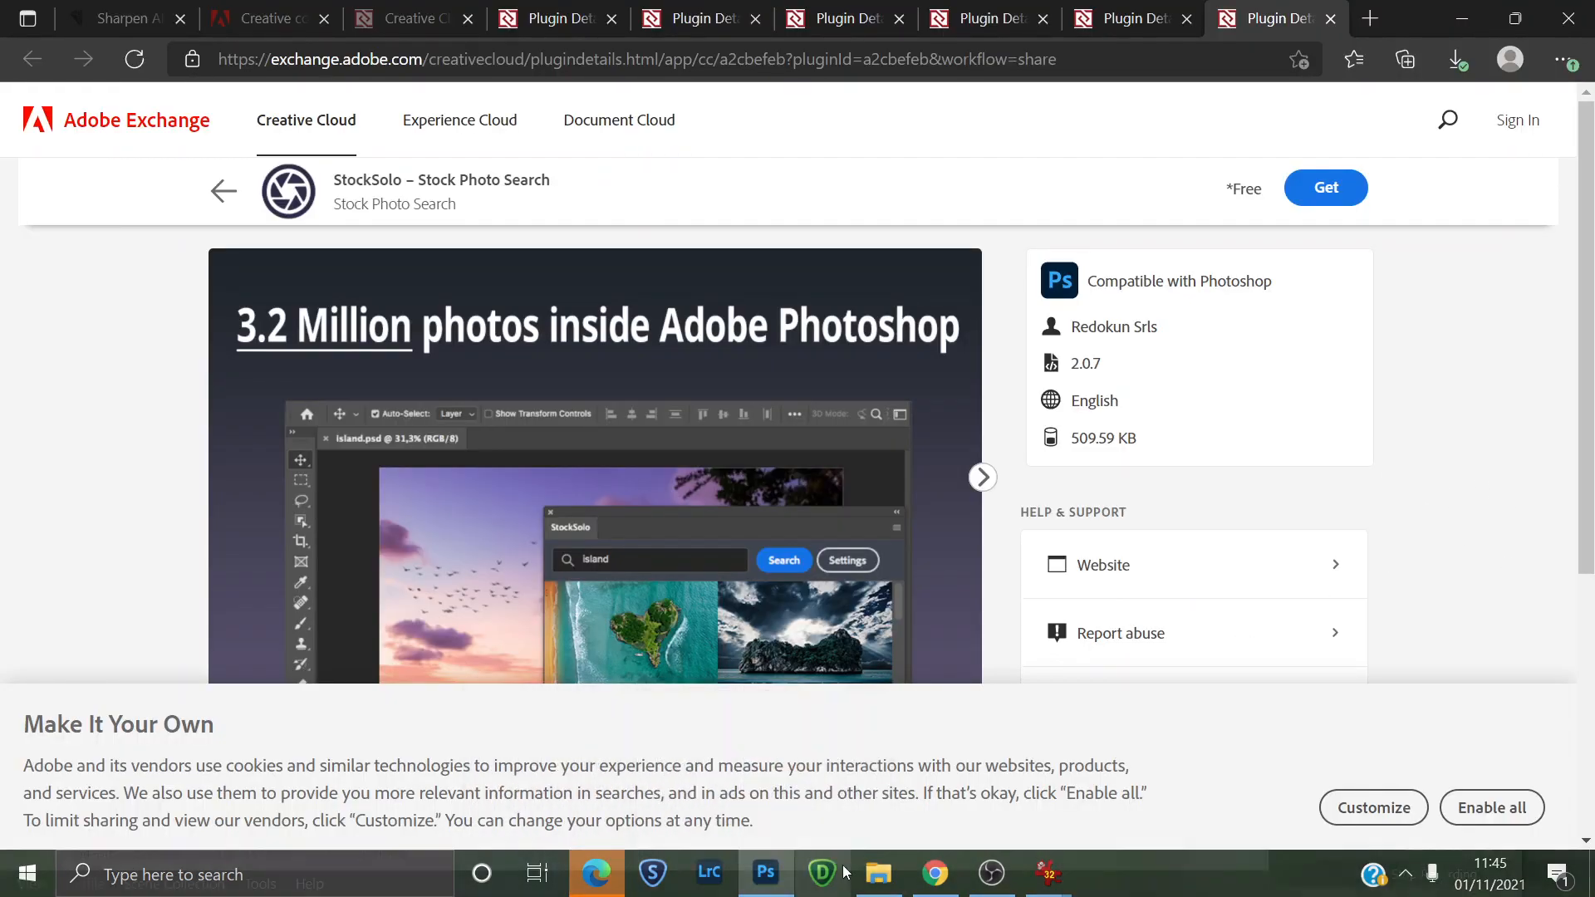
pyautogui.click(770, 887)
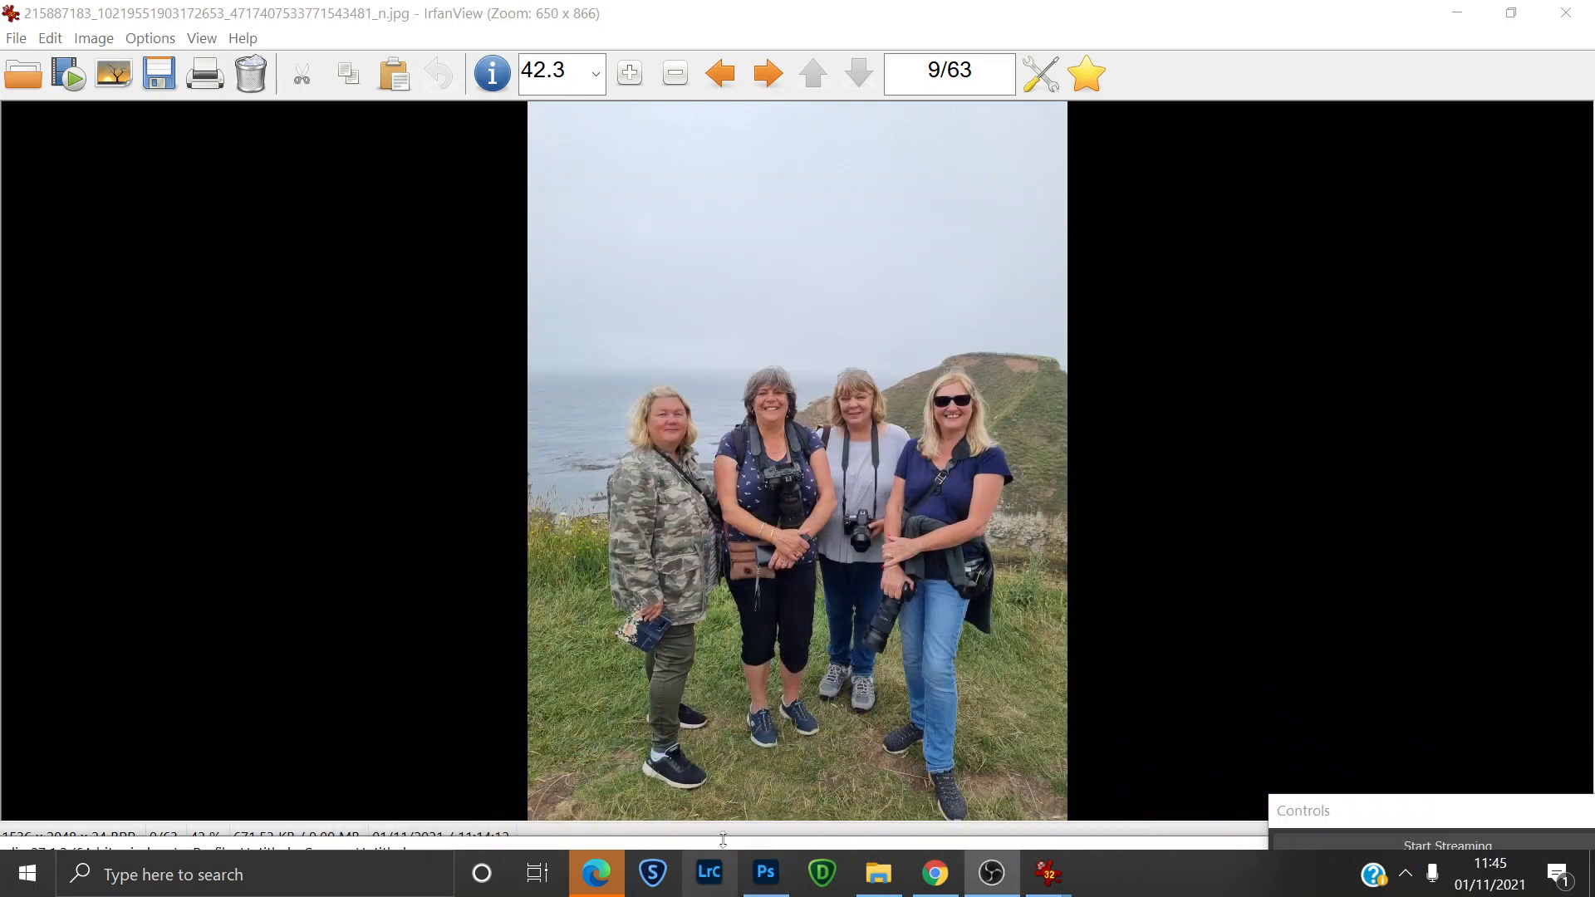
pyautogui.click(766, 872)
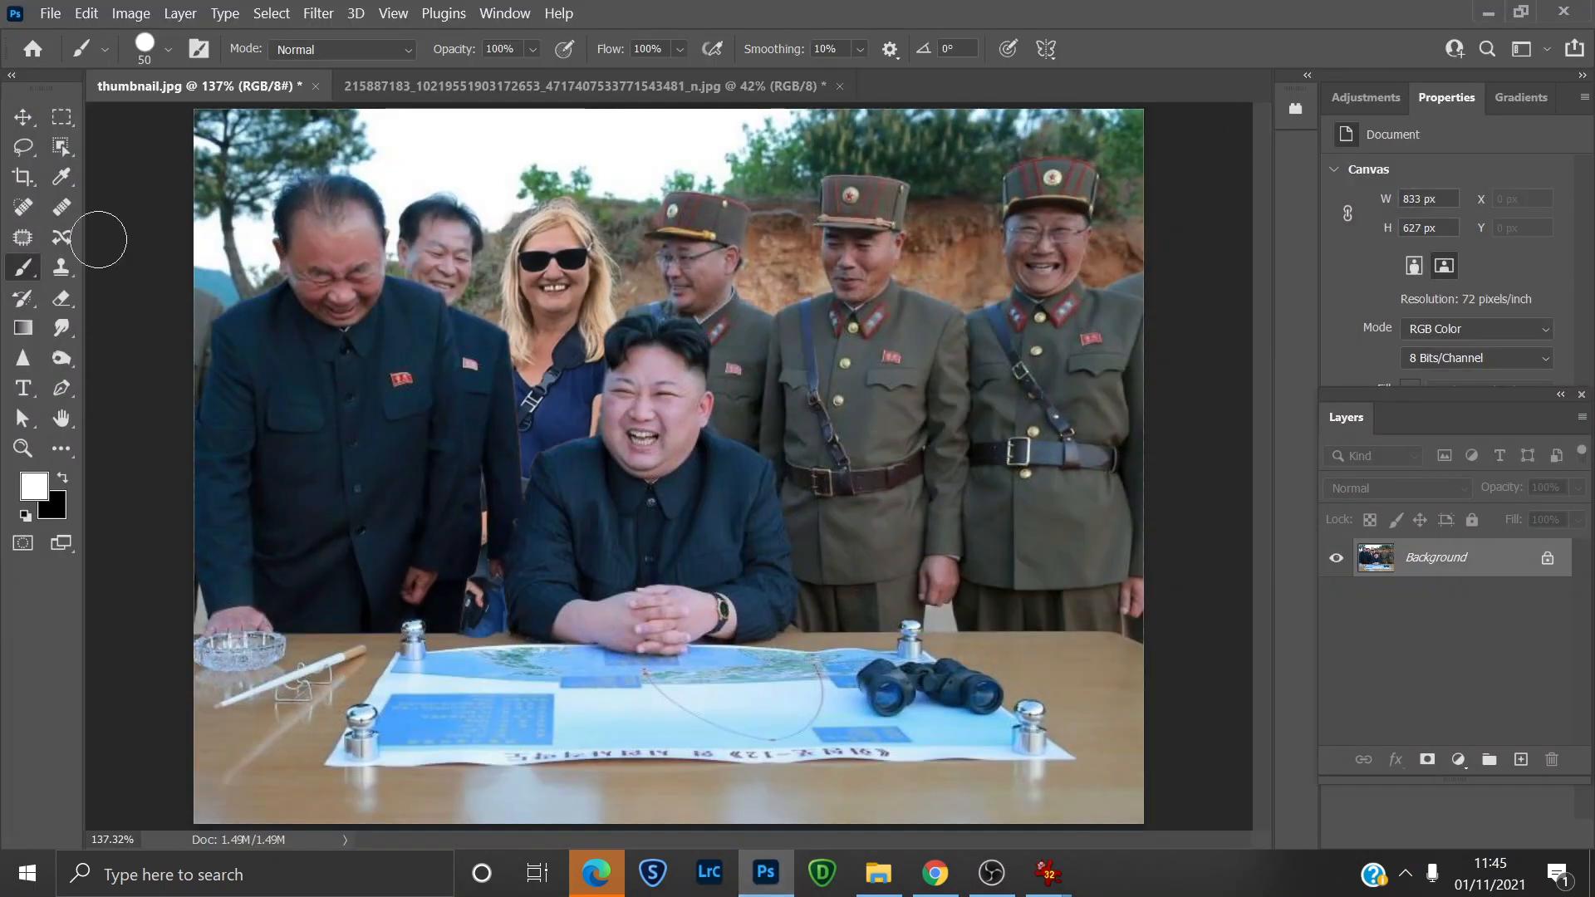
# Crop the merged image to 3508 x 2480 px and fit the whole picture in view.
pyautogui.click(15, 181)
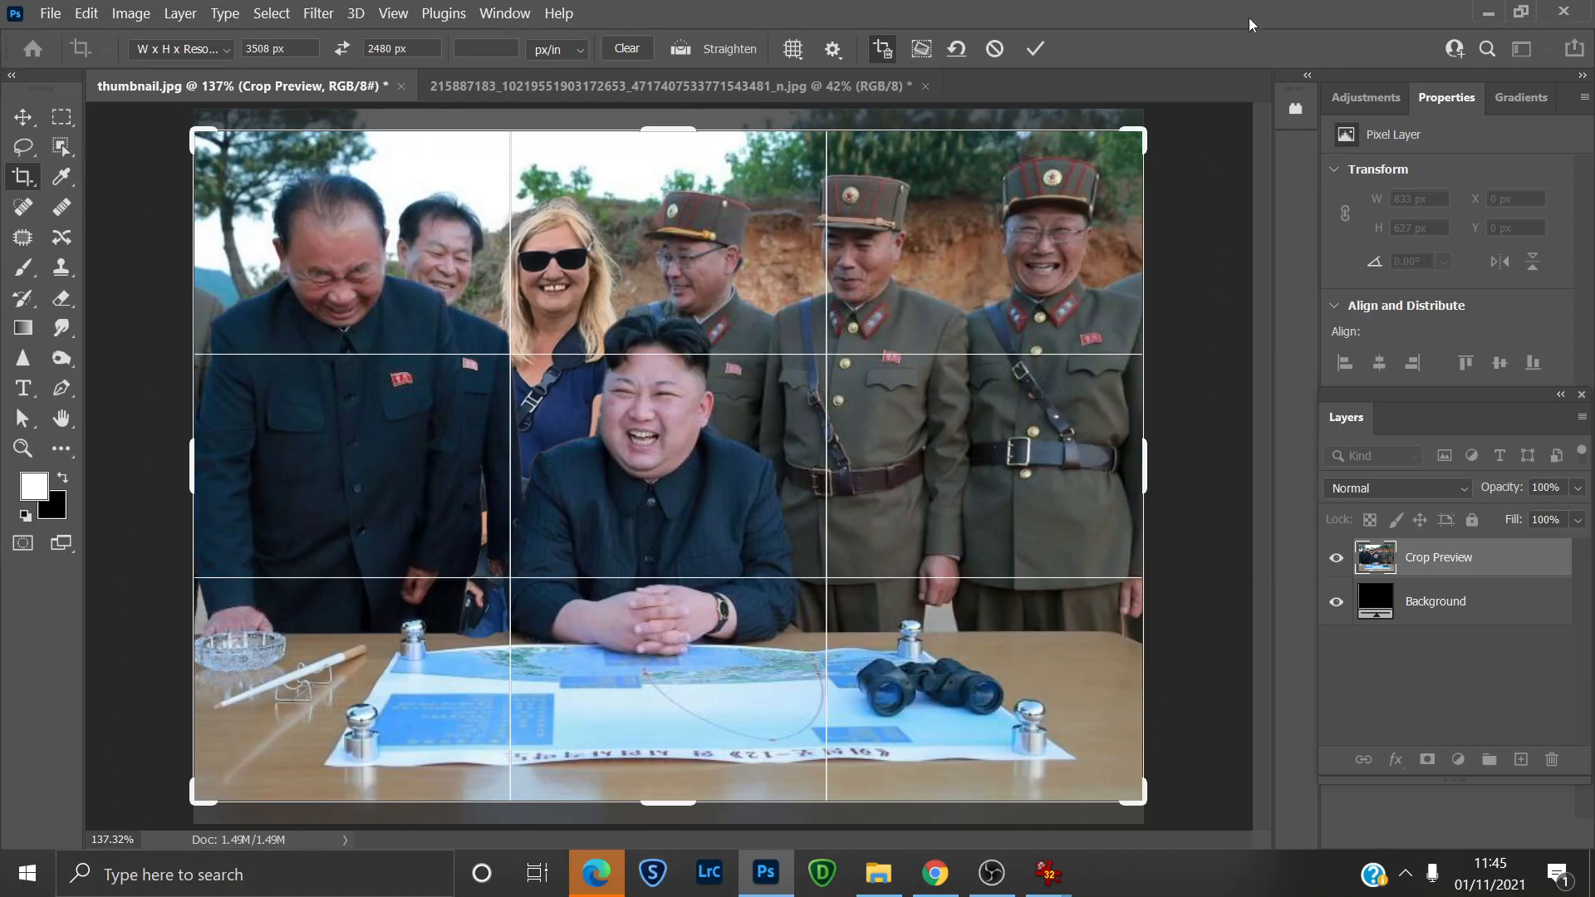
pyautogui.press('Return')
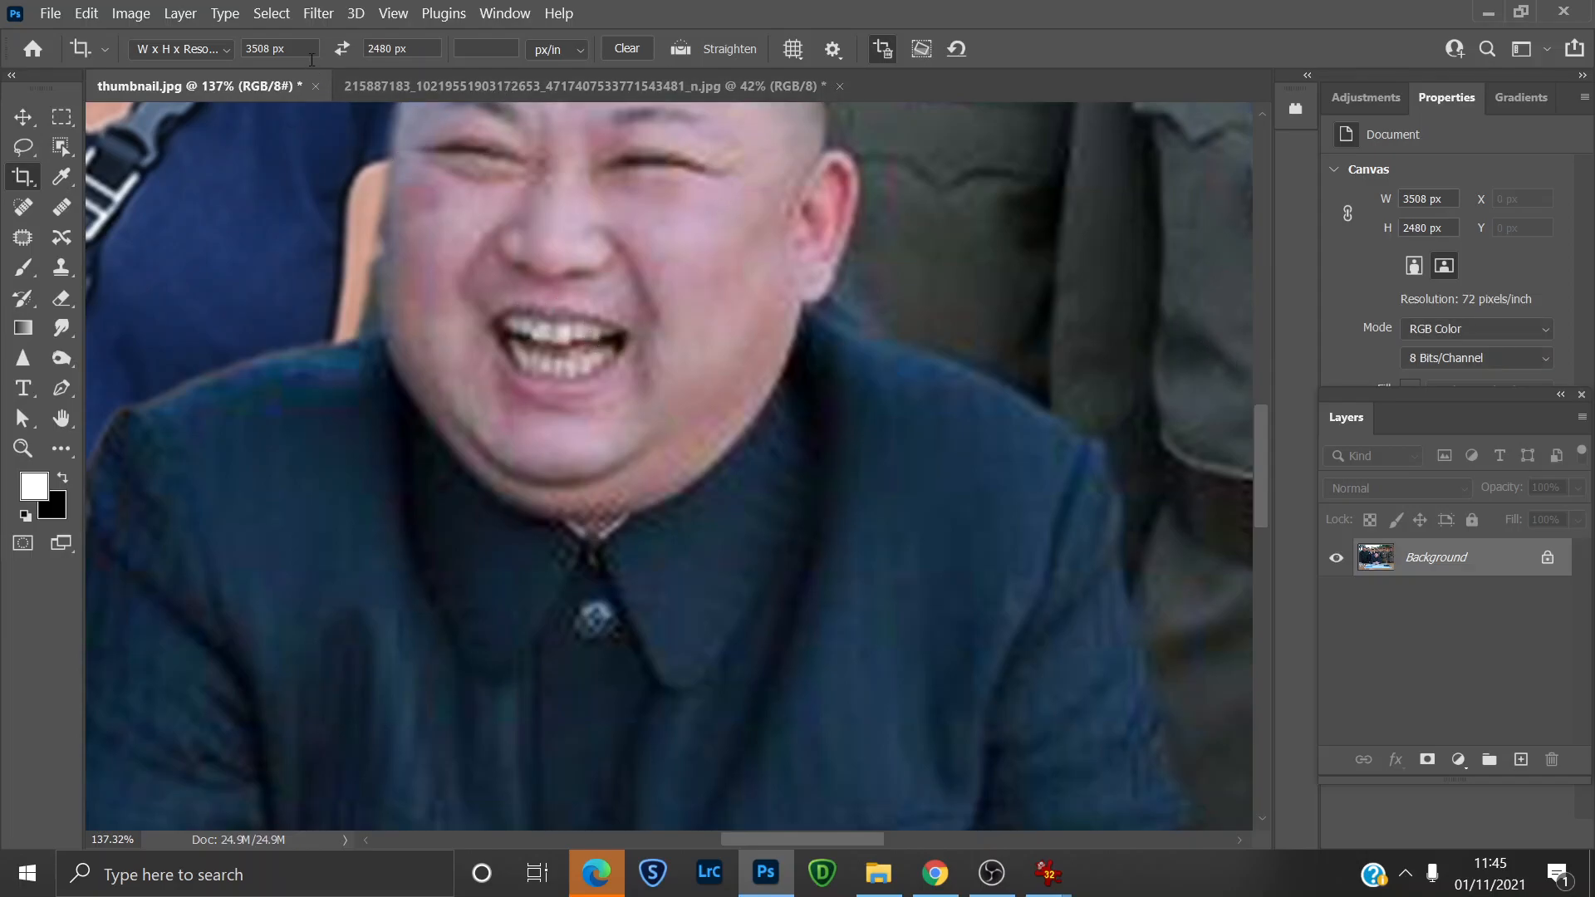
pyautogui.click(22, 449)
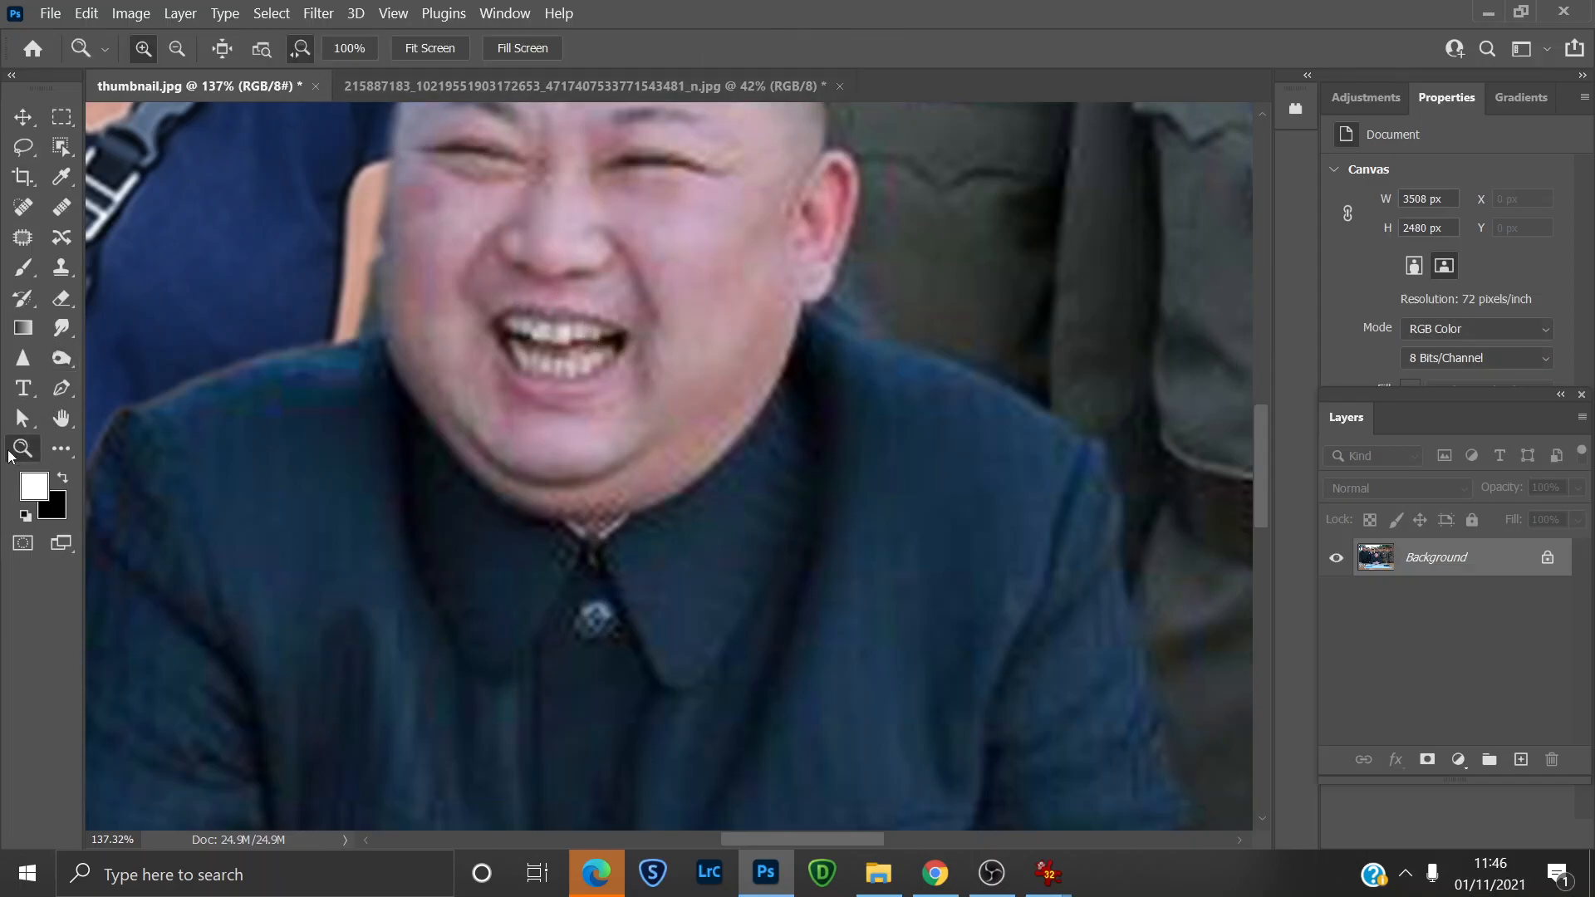
pyautogui.click(429, 48)
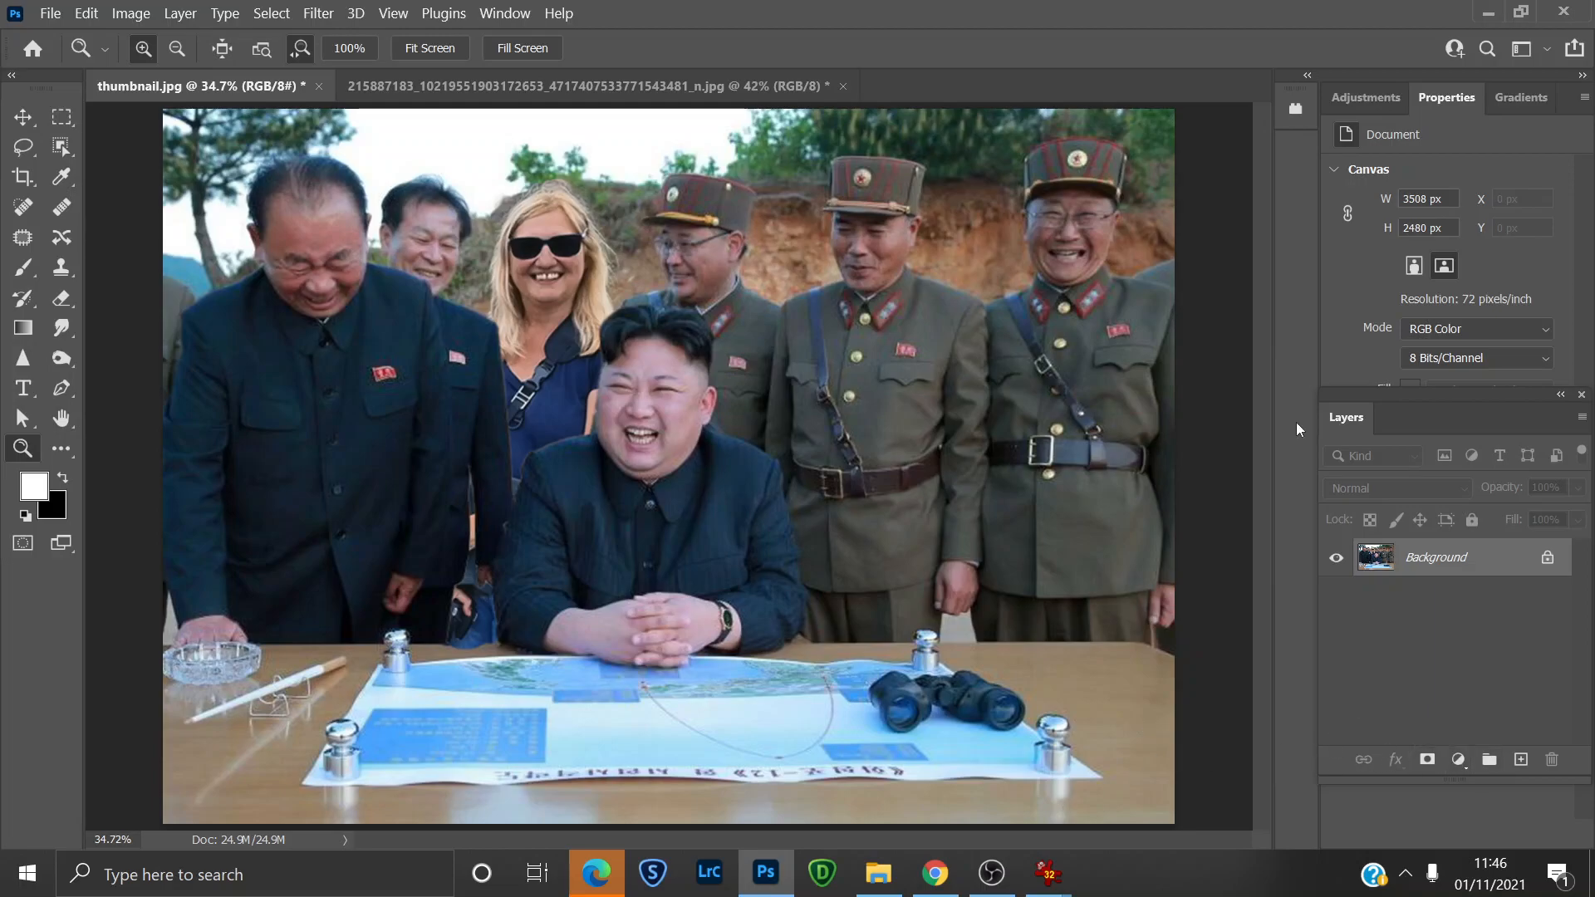
# Convert the Background layer of thumbnail.jpg to a smart object.
pyautogui.rightClick(1444, 564)
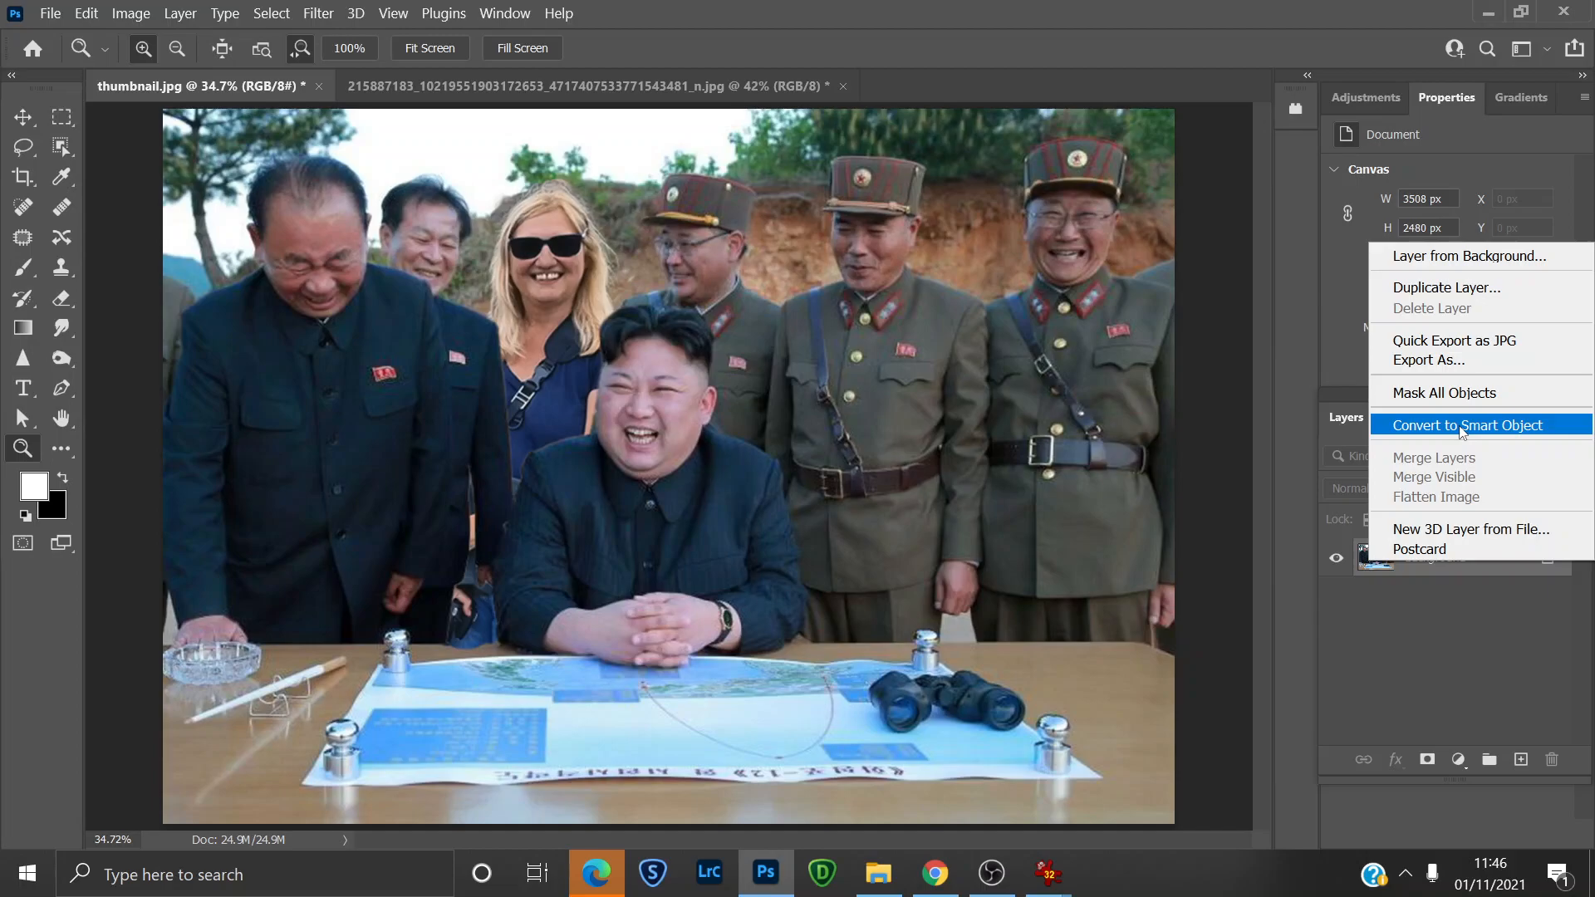
pyautogui.click(1430, 621)
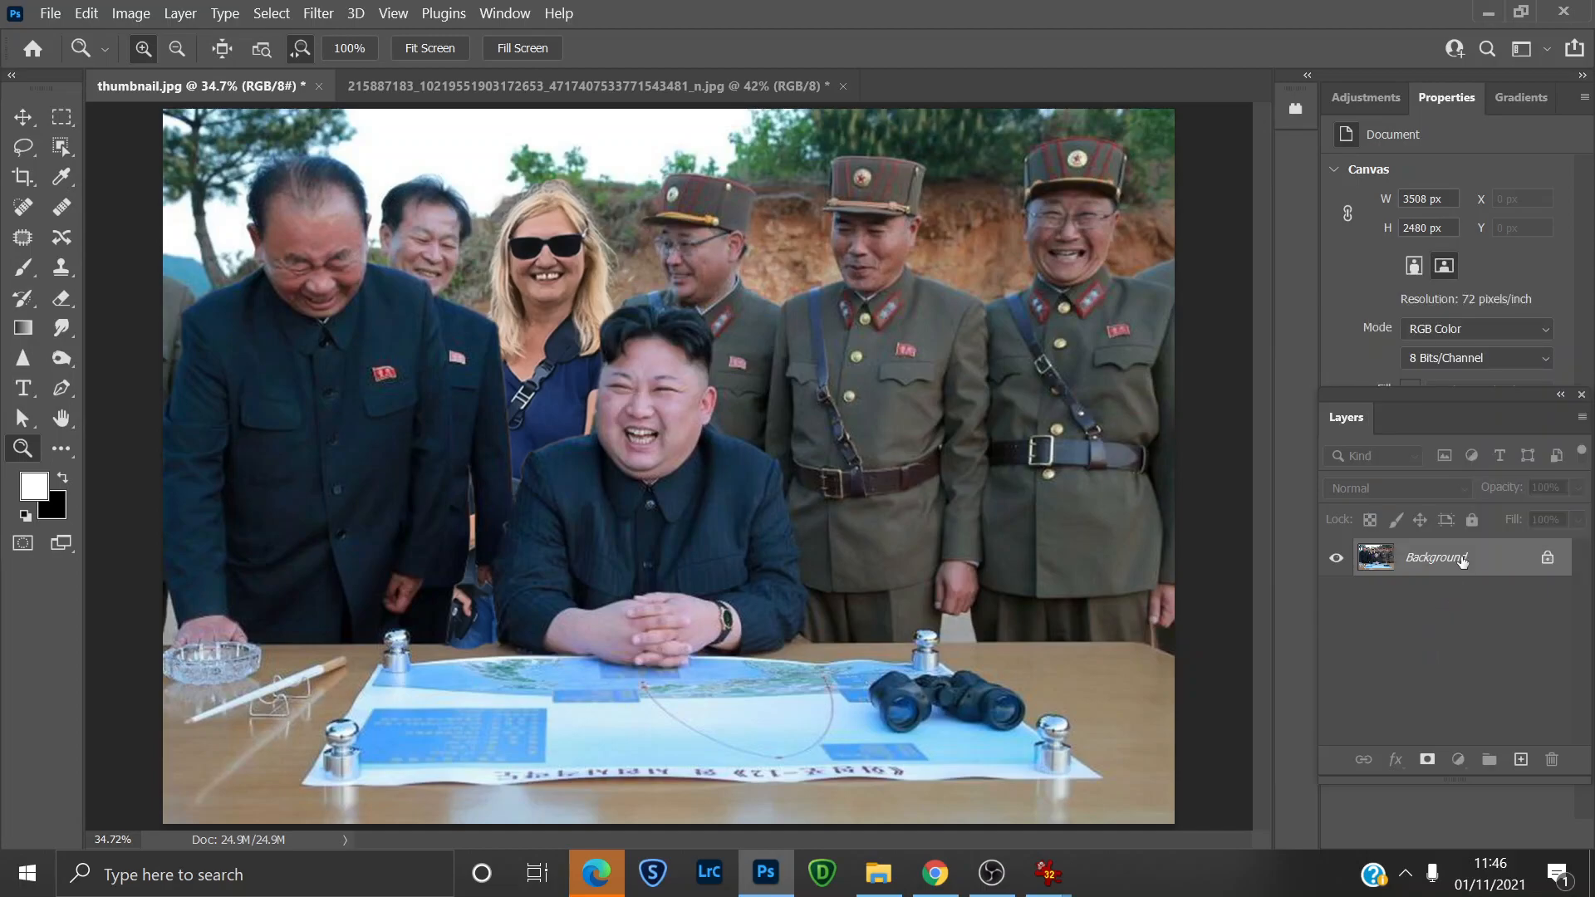
pyautogui.rightClick(1462, 559)
pyautogui.click(1459, 419)
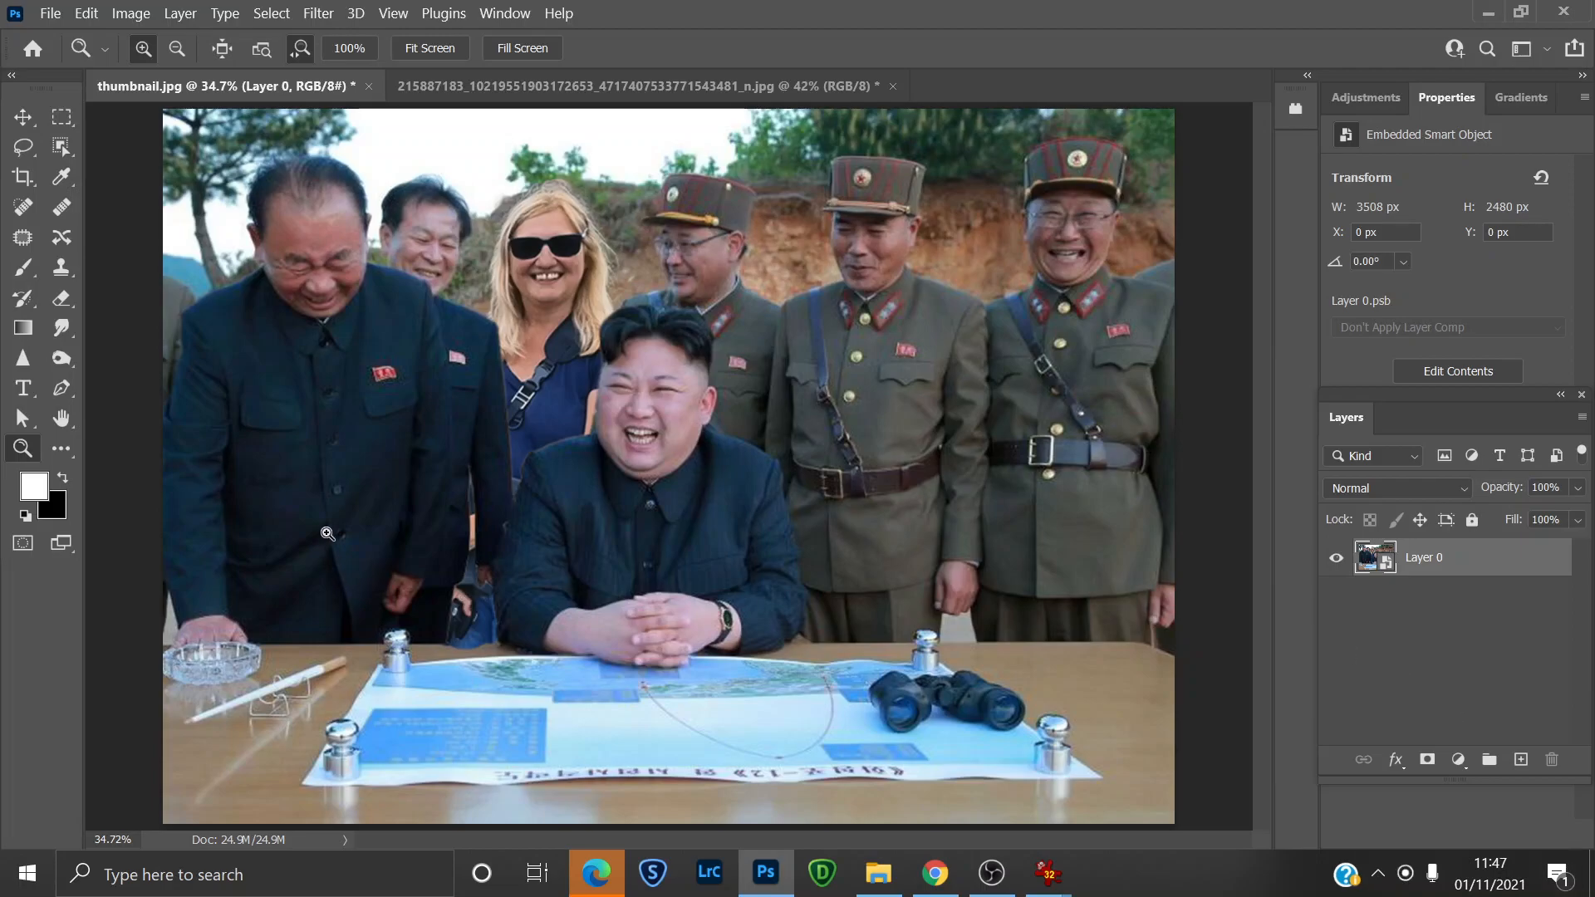
# Create an A3 Land document, 420 x 297 mm at 300 pixels/inch, in 16-bit RGB with a white background.
pyautogui.click(52, 15)
pyautogui.click(58, 36)
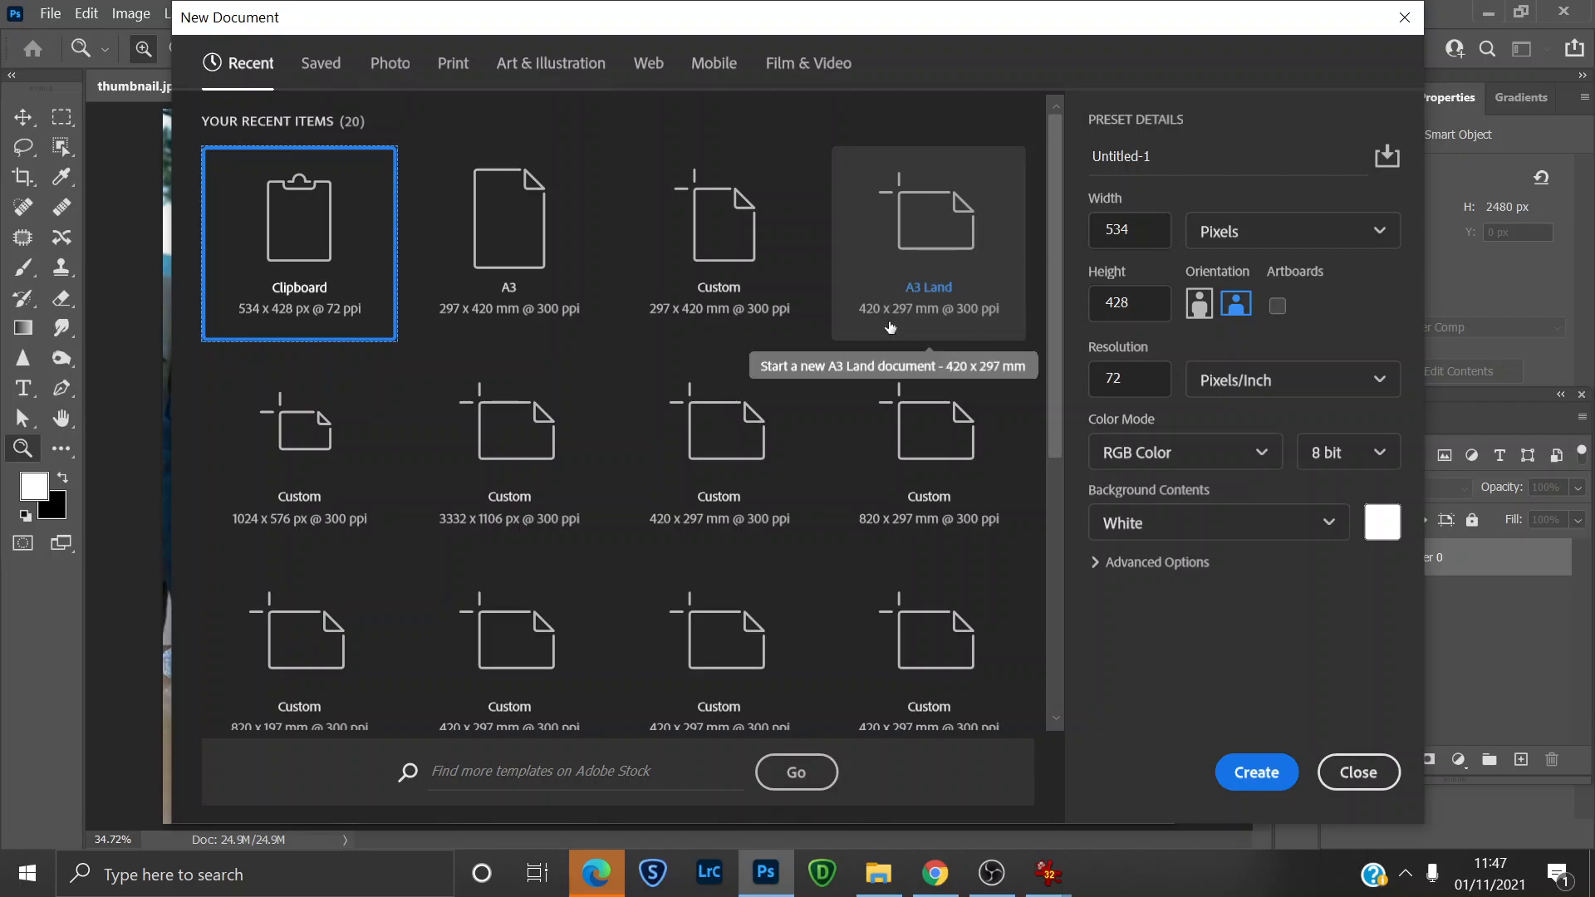
pyautogui.click(933, 235)
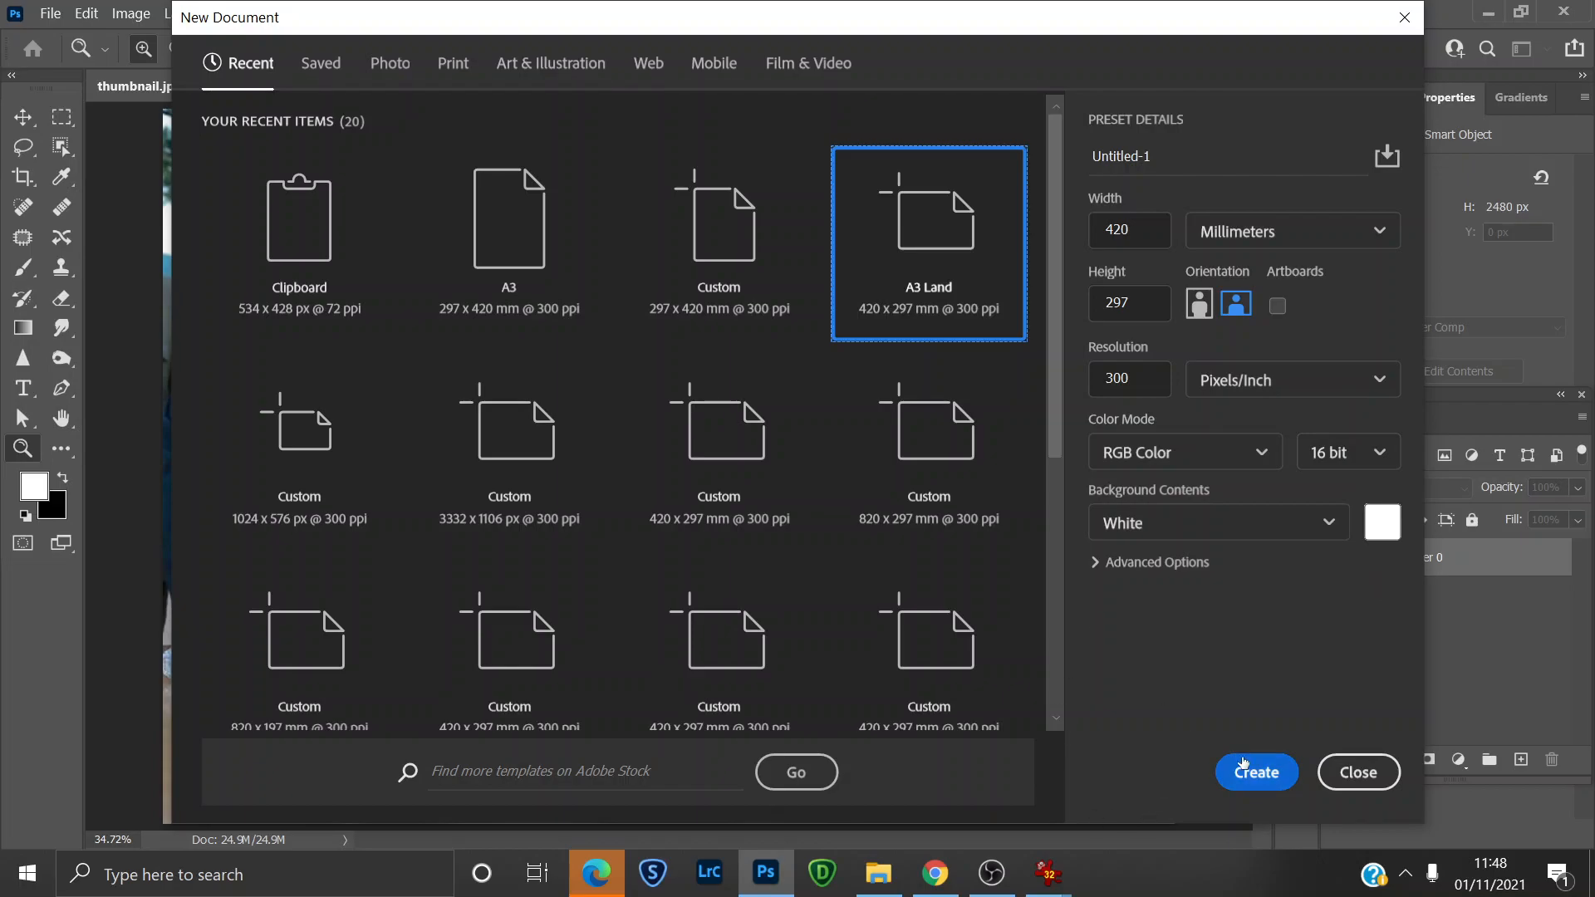
pyautogui.click(1254, 781)
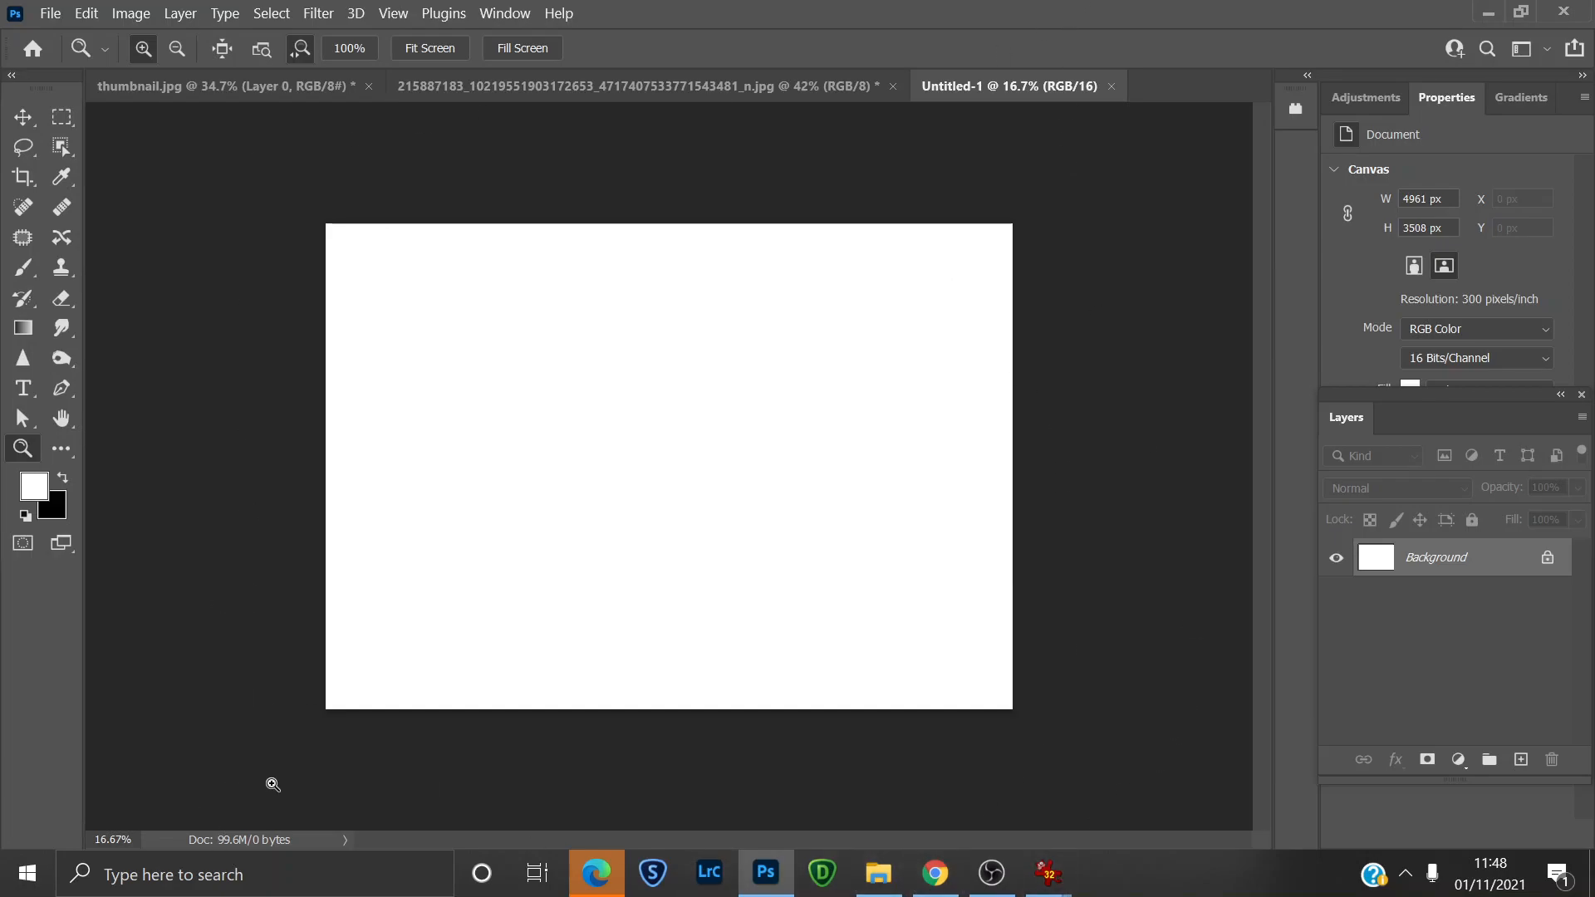
pyautogui.click(427, 53)
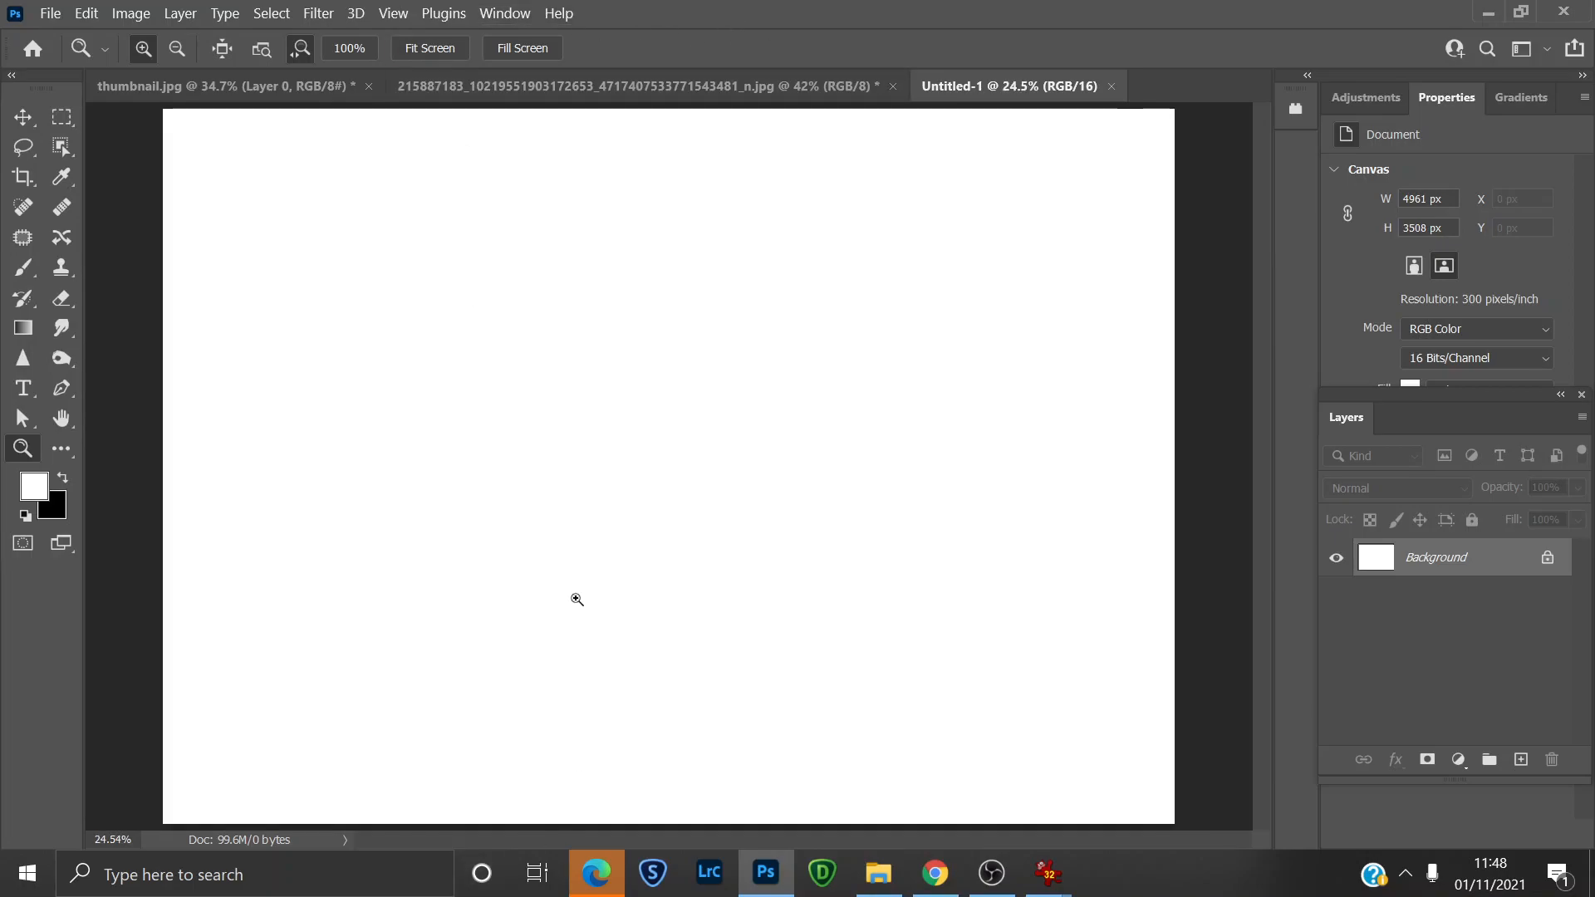
pyautogui.scroll(-1, 596, 575)
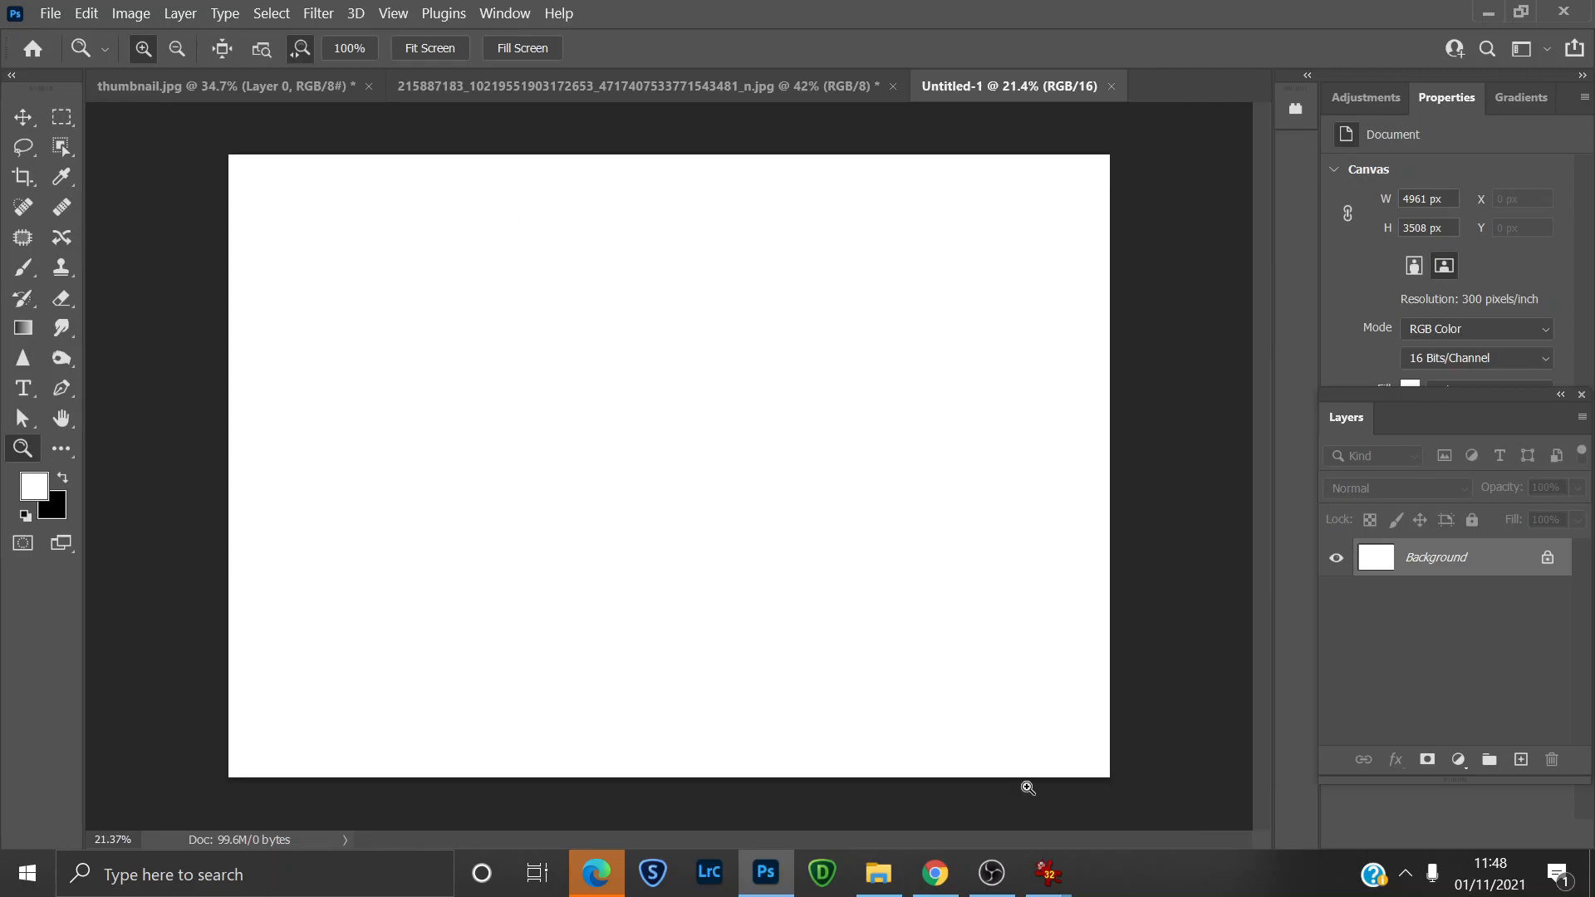
# Close the photo of the four women without saving its changes.
pyautogui.click(470, 83)
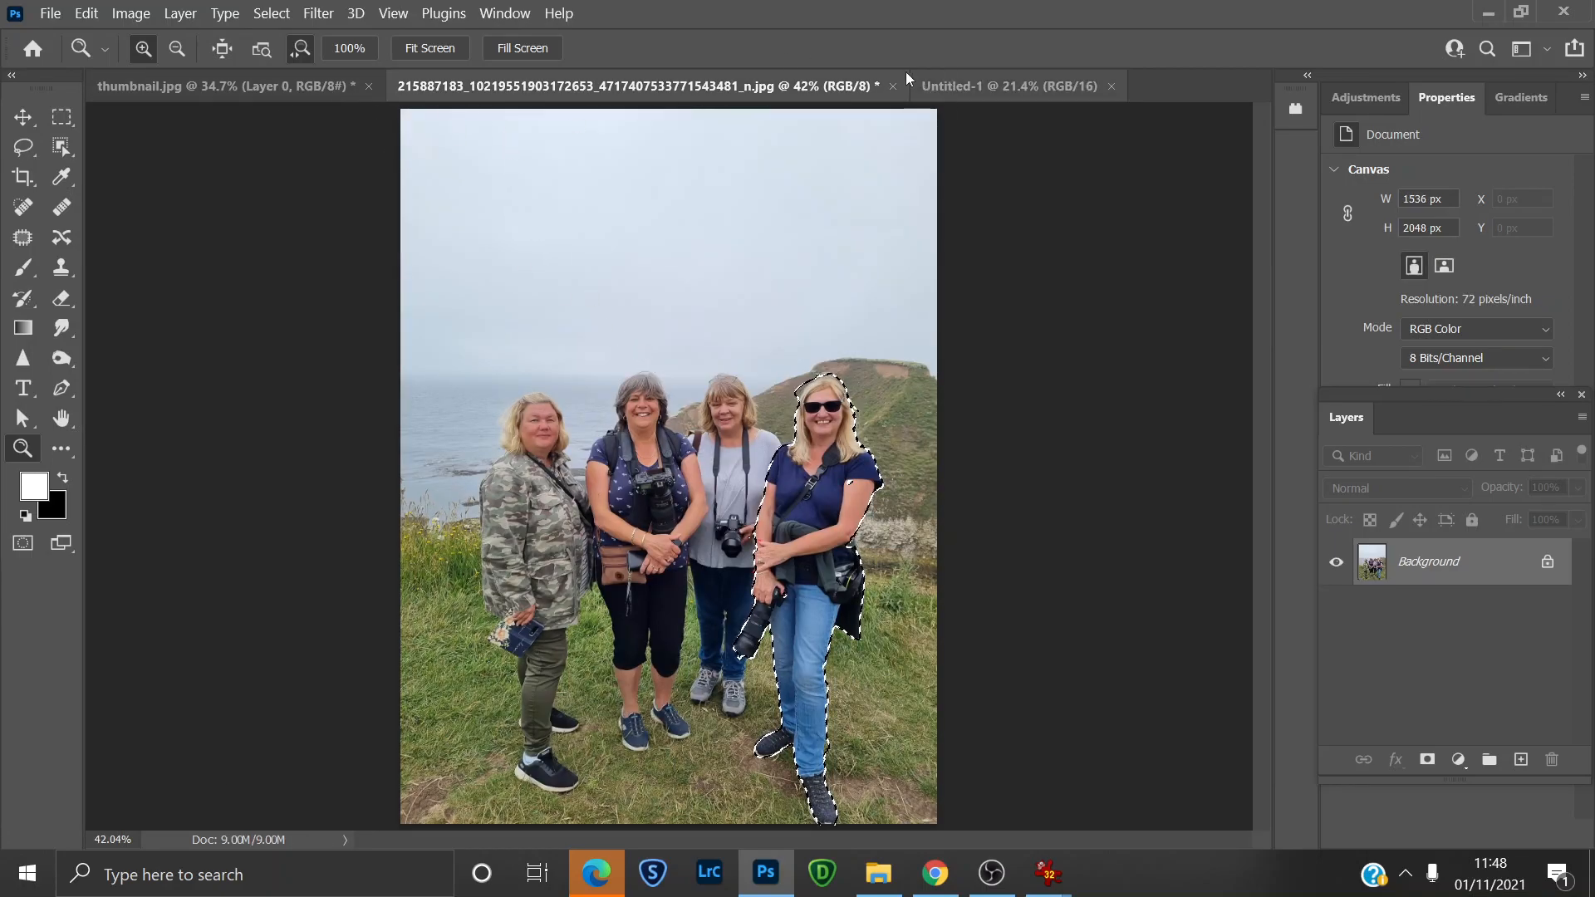
pyautogui.click(891, 86)
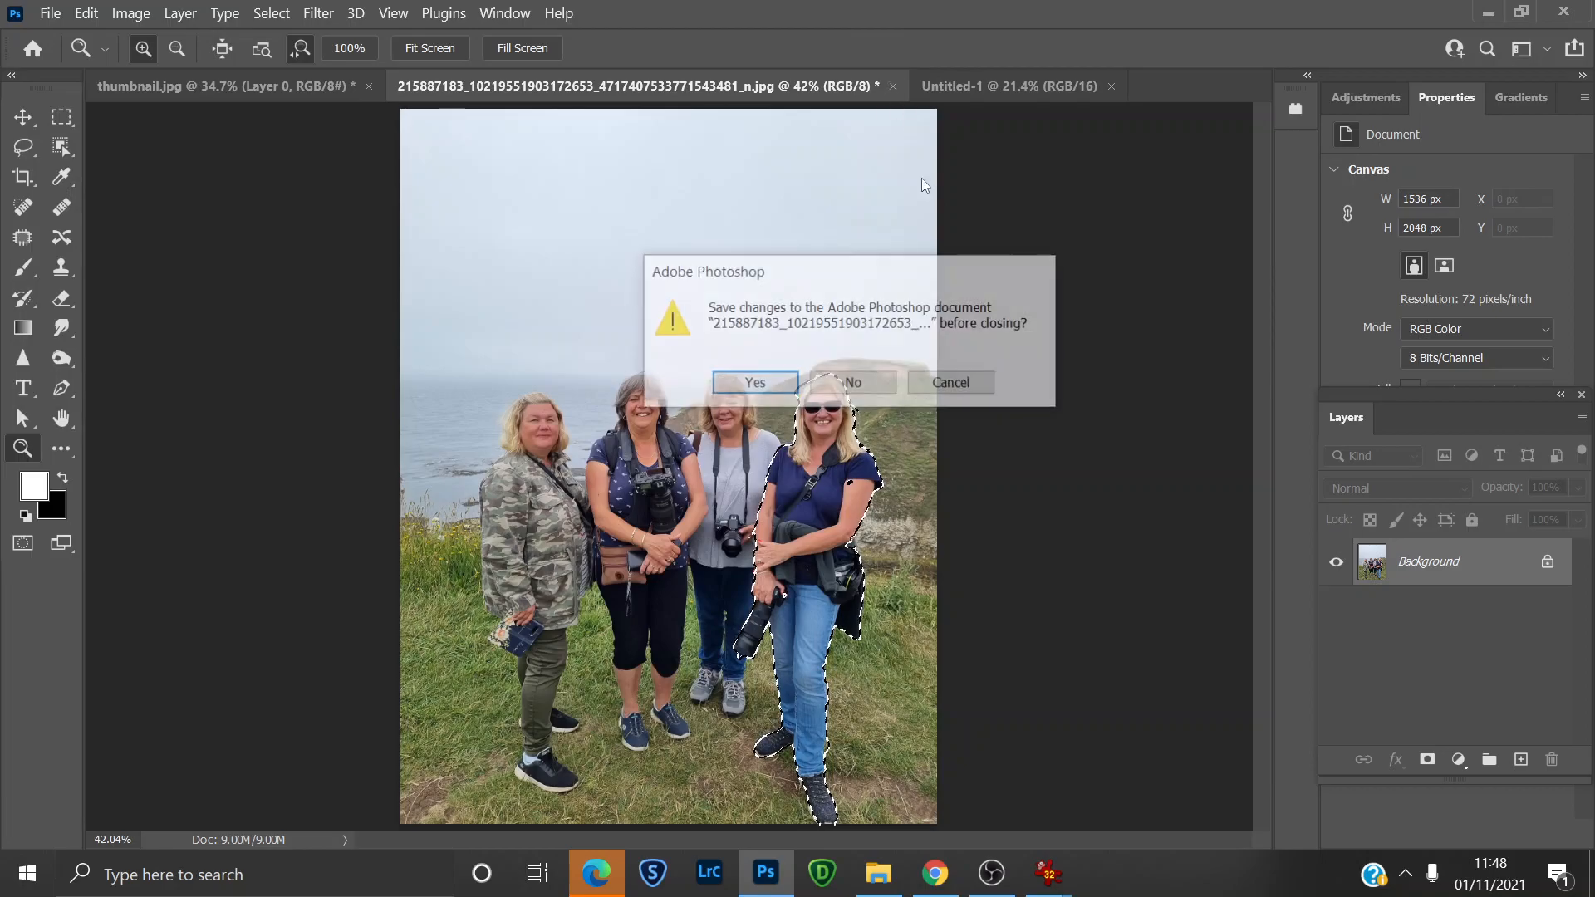
pyautogui.click(885, 389)
# Try copying the Layer 0 smart object from thumbnail.jpg into Untitled-1, and delete the resulting copy.
pyautogui.click(239, 83)
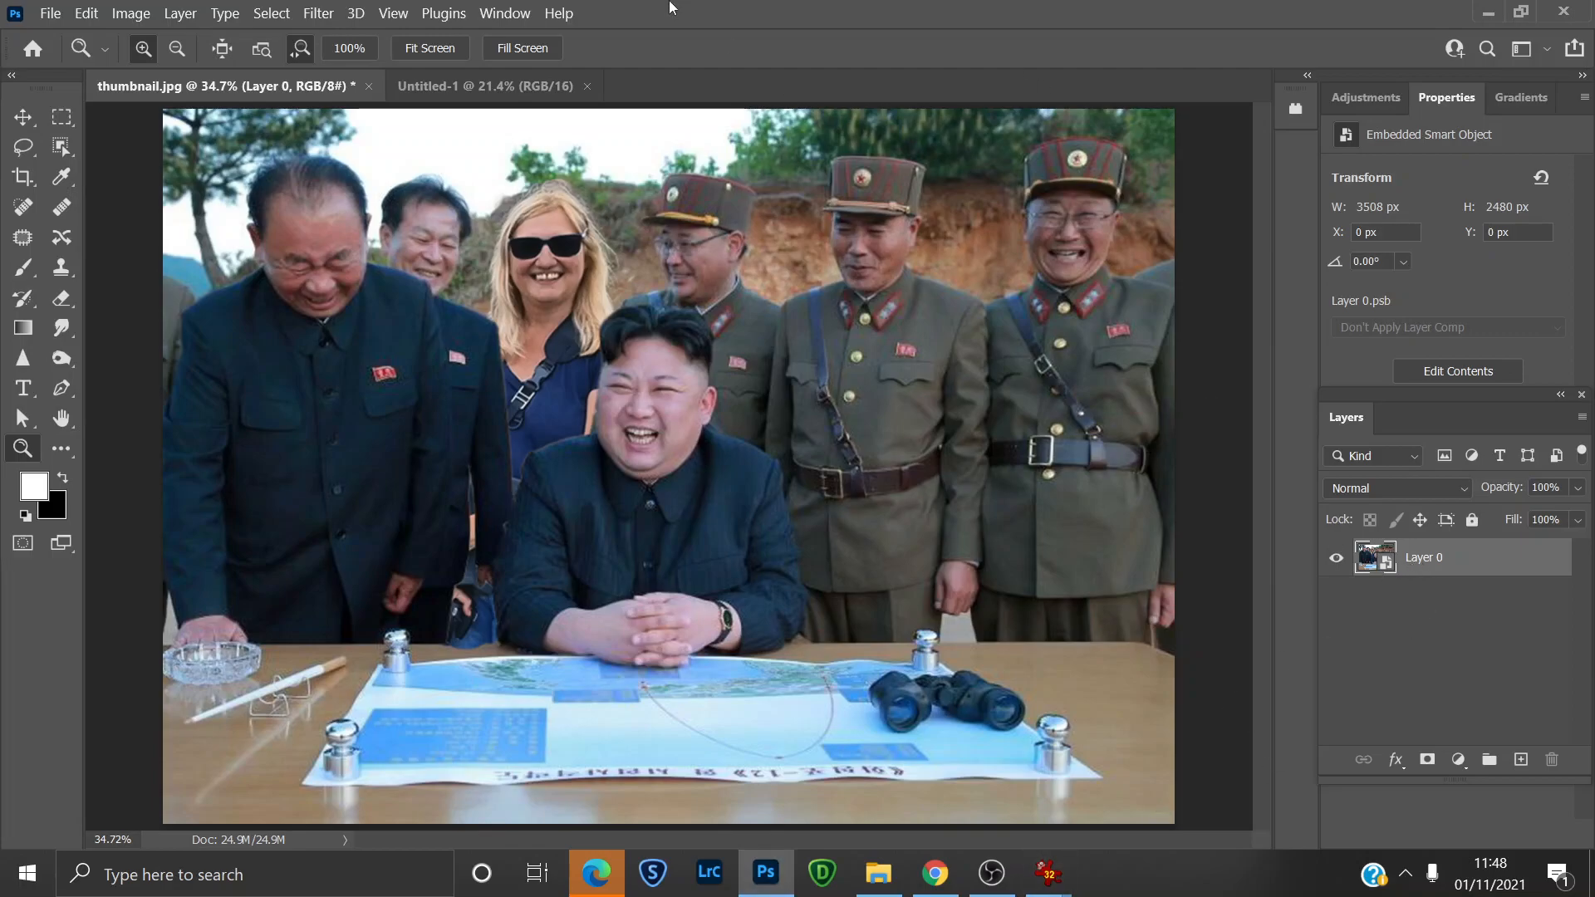
pyautogui.click(23, 116)
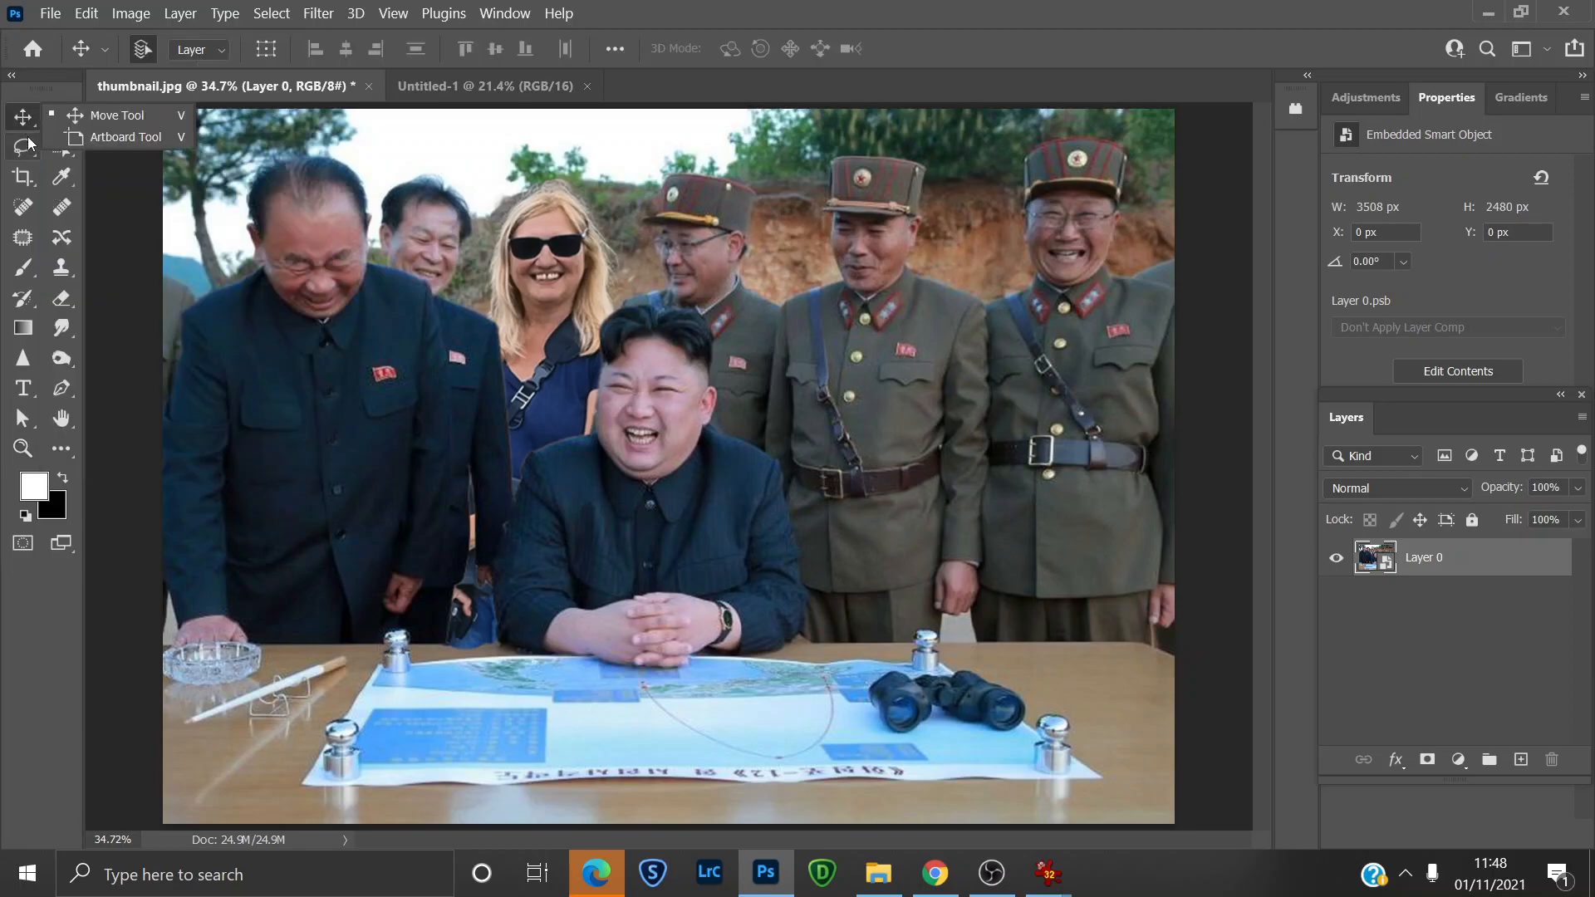
pyautogui.click(1455, 560)
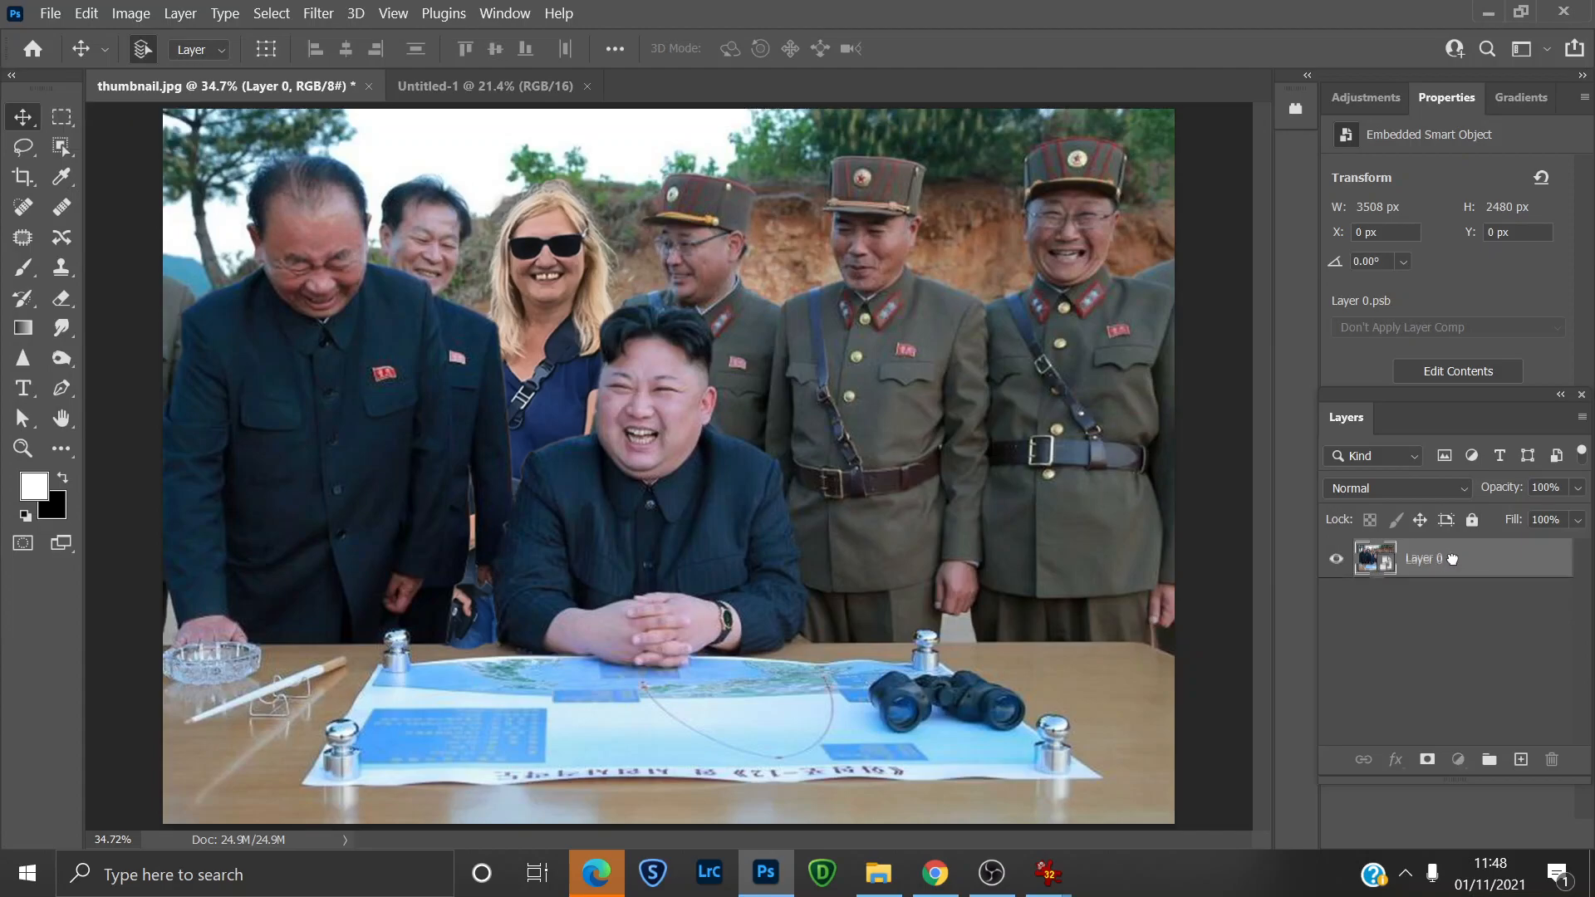
pyautogui.moveTo(1461, 564); pyautogui.dragTo(1460, 553)
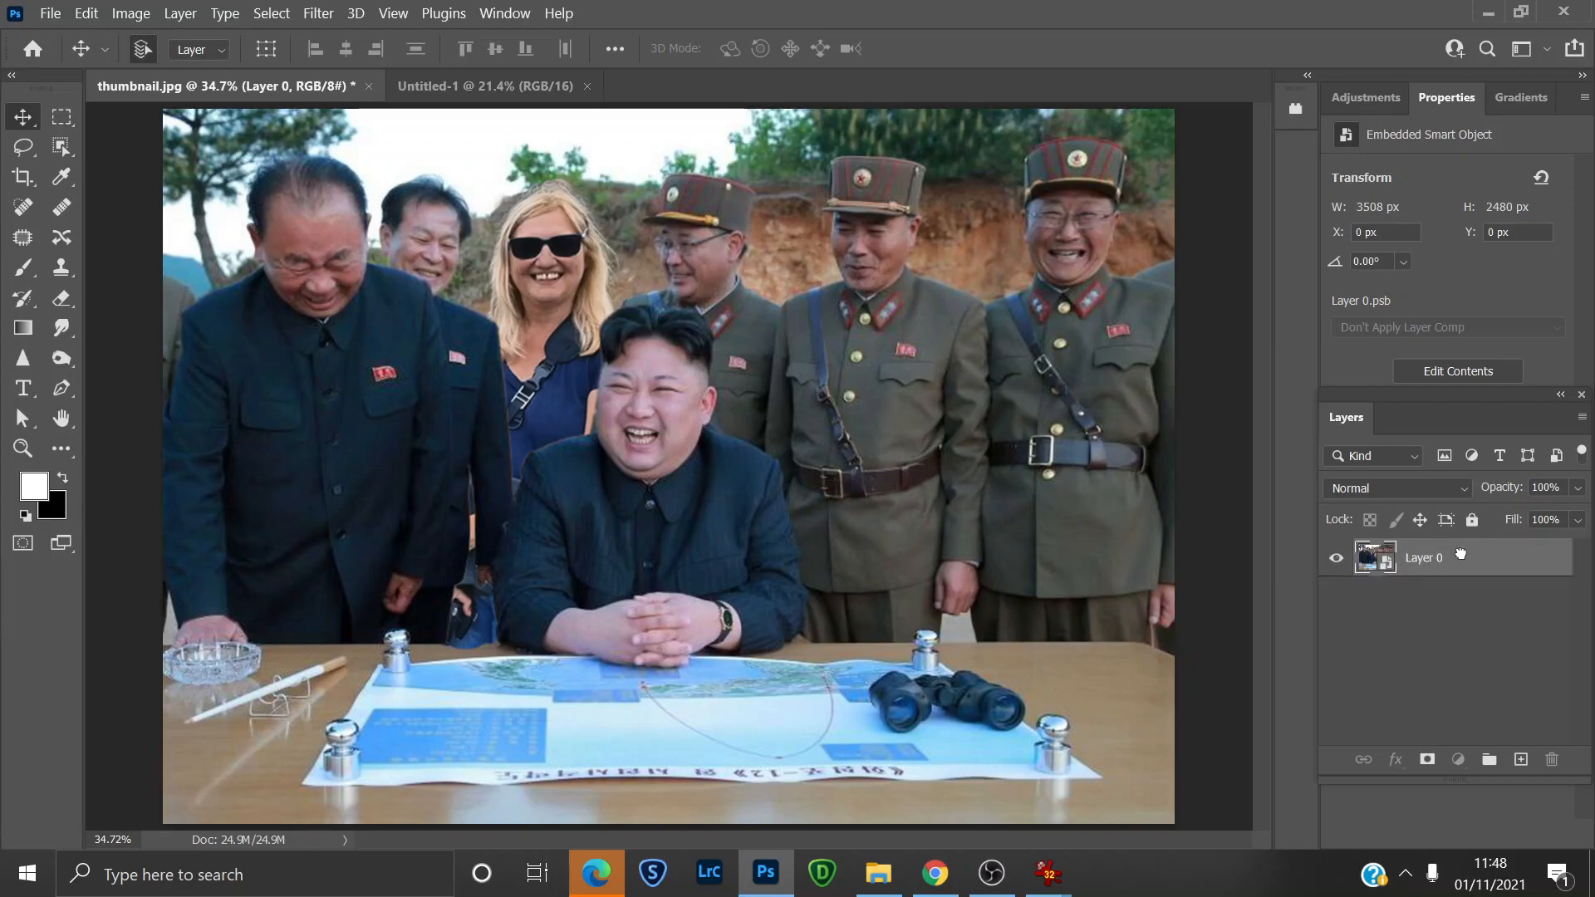
pyautogui.moveTo(1459, 553); pyautogui.dragTo(926, 627)
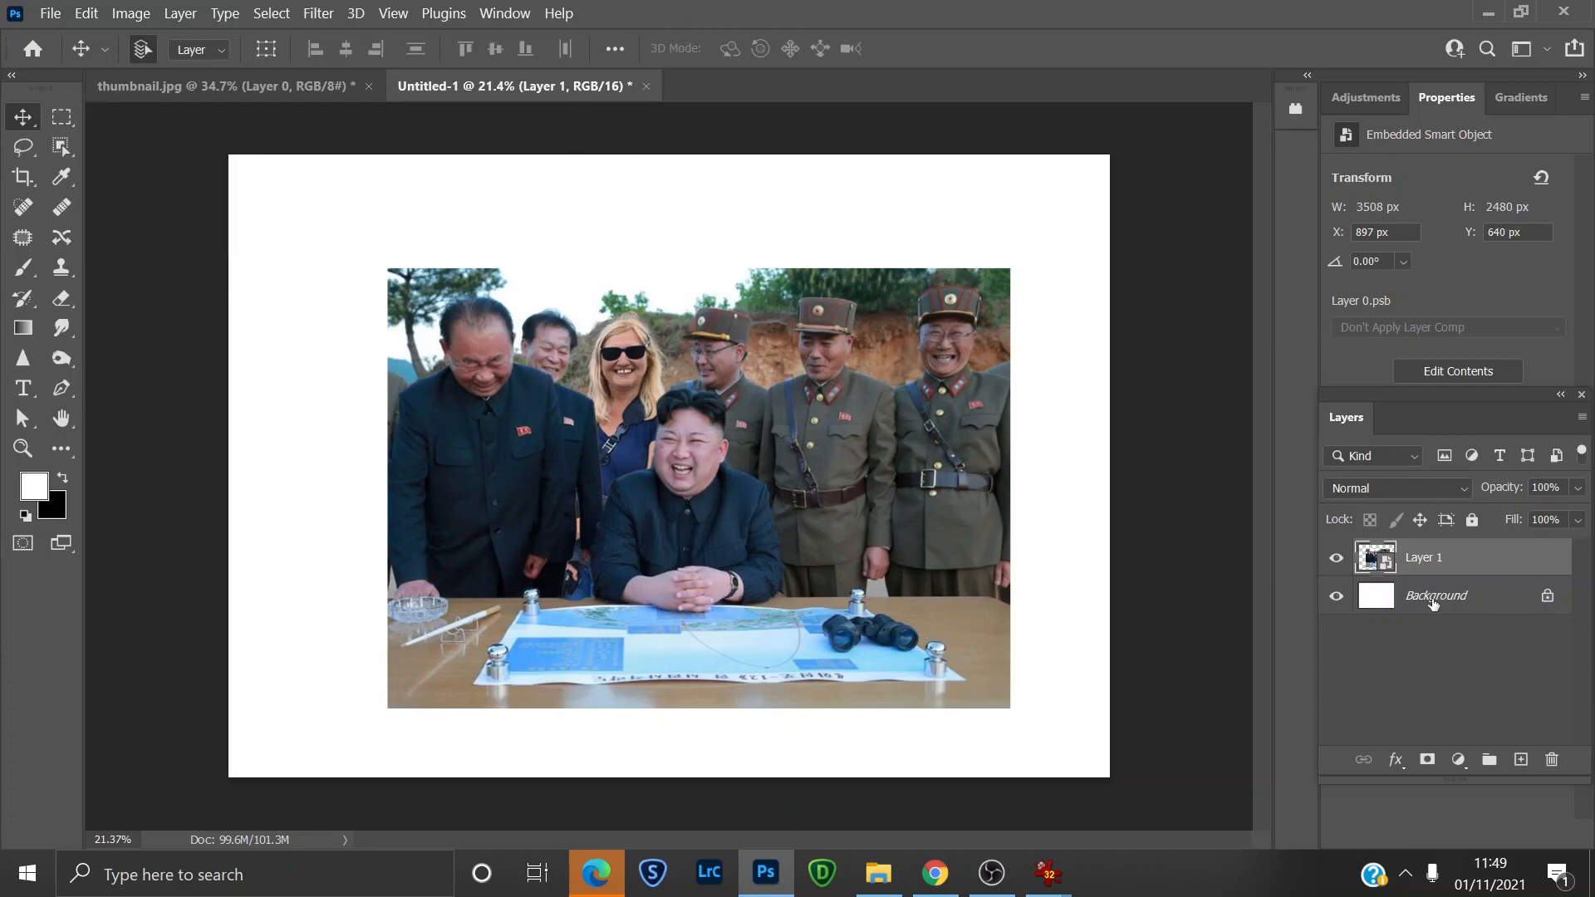
pyautogui.moveTo(1377, 563); pyautogui.dragTo(1554, 757)
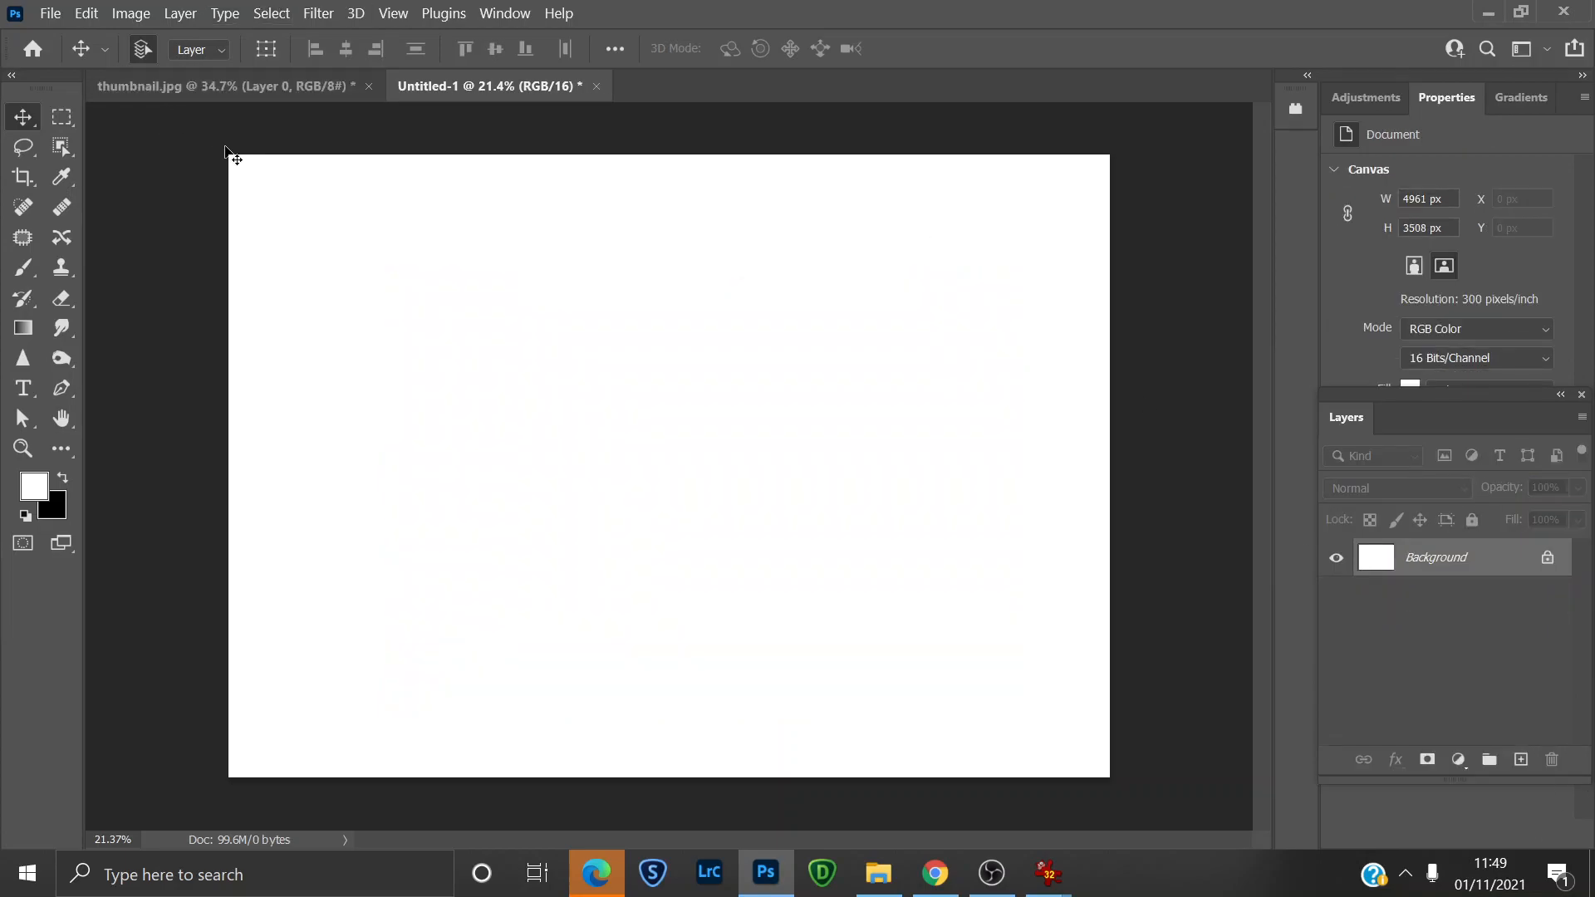
# Copy the Layer 0 smart object from thumbnail.jpg into Untitled-1 and enlarge the picture proportionally to about 30% scale.
pyautogui.click(284, 85)
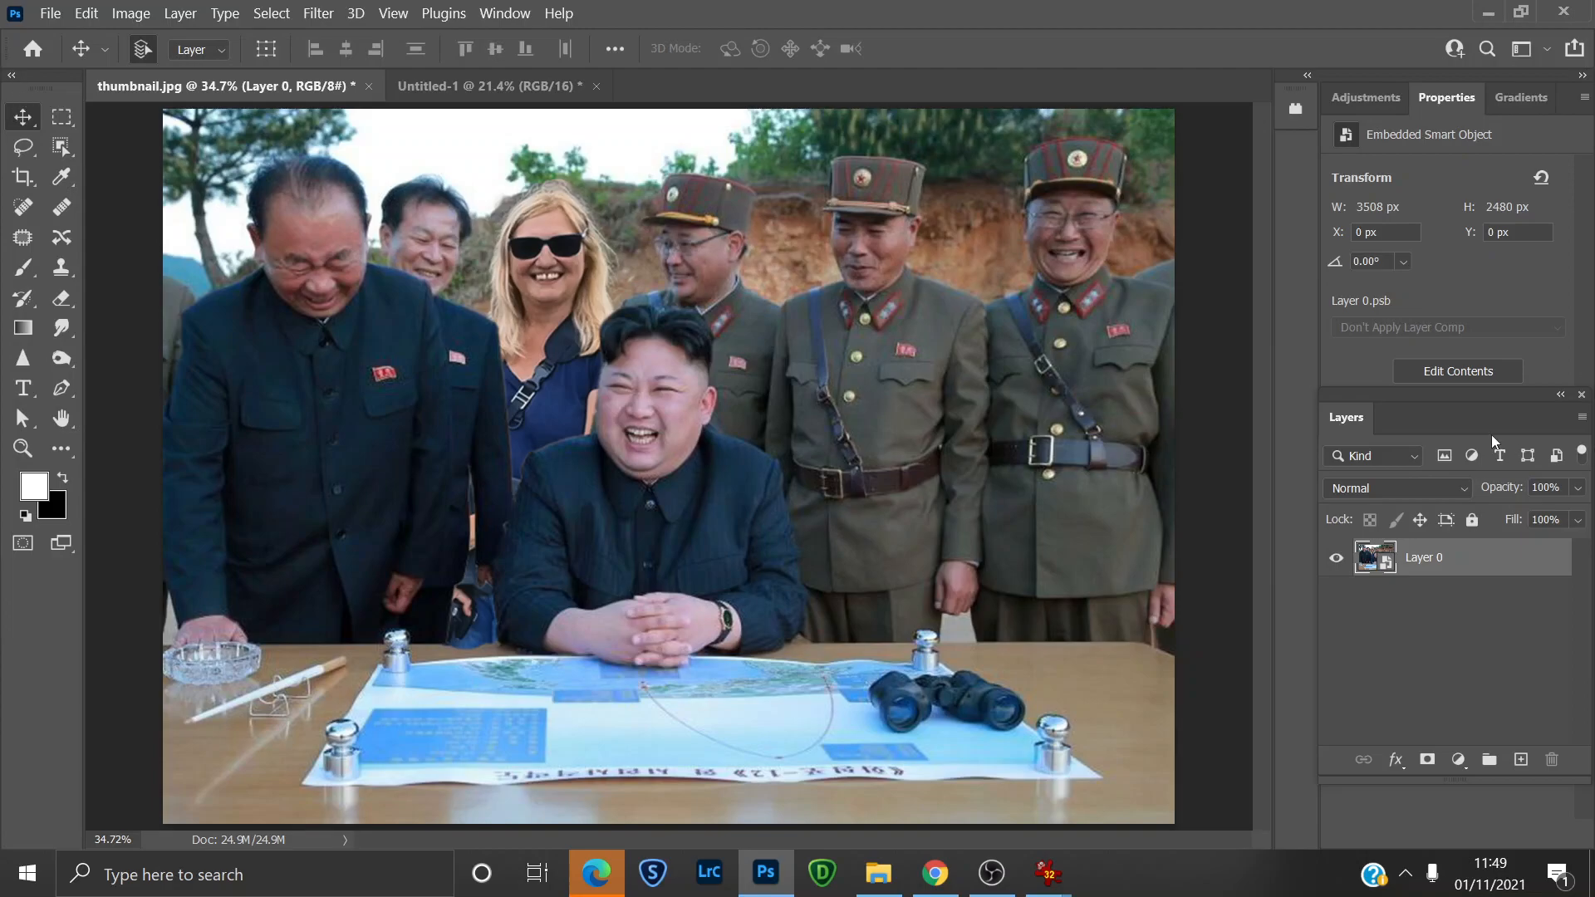
pyautogui.moveTo(1441, 557); pyautogui.dragTo(749, 500)
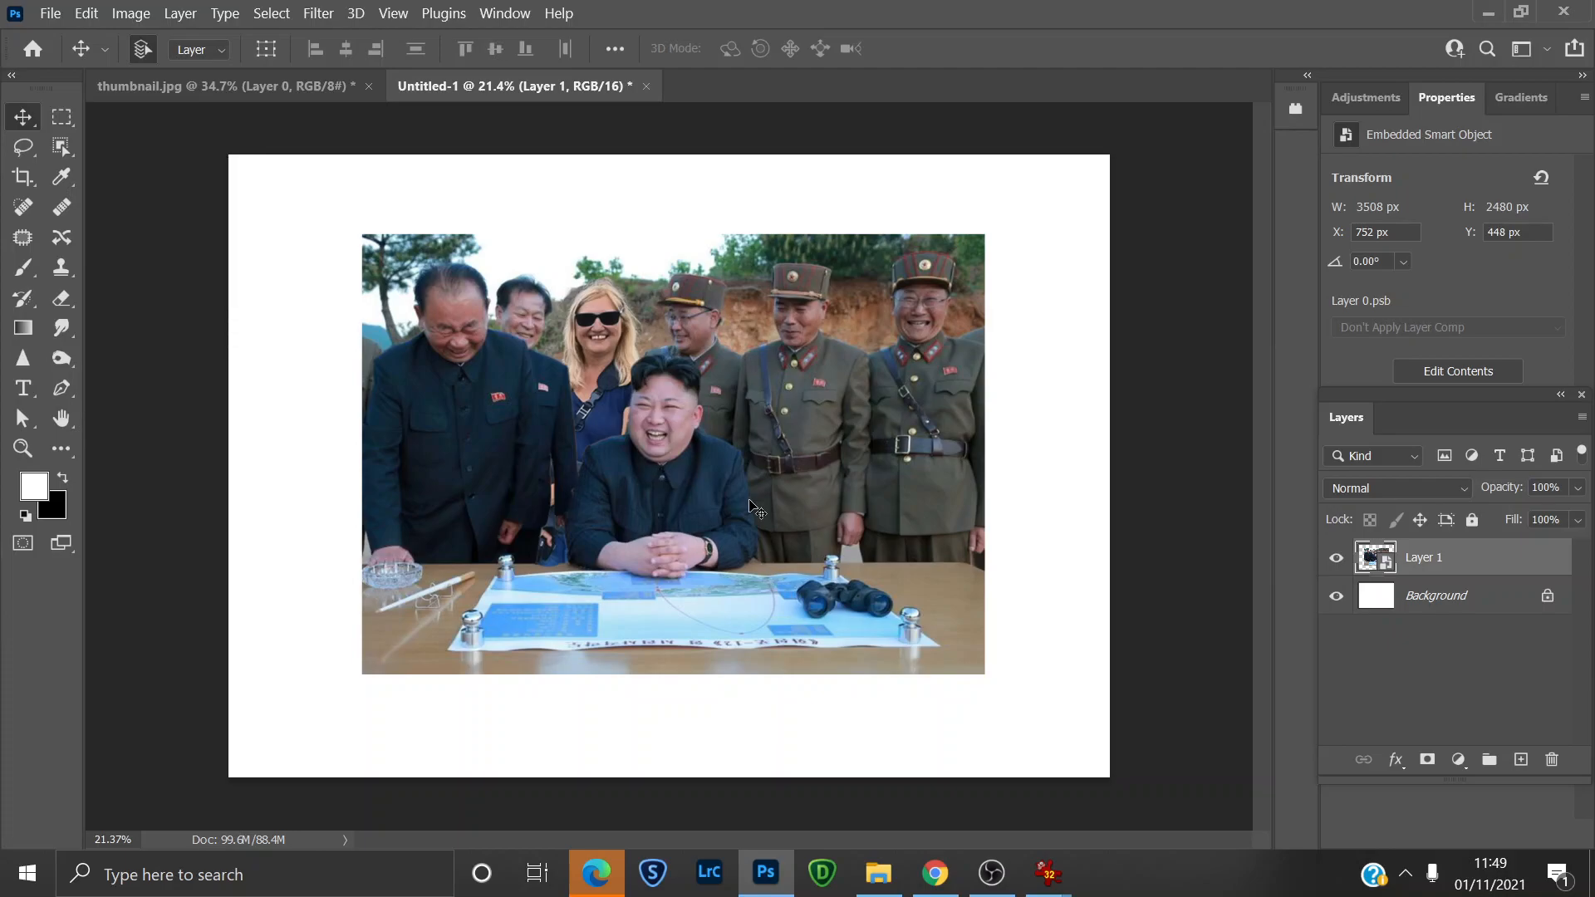
pyautogui.press('ctrl')
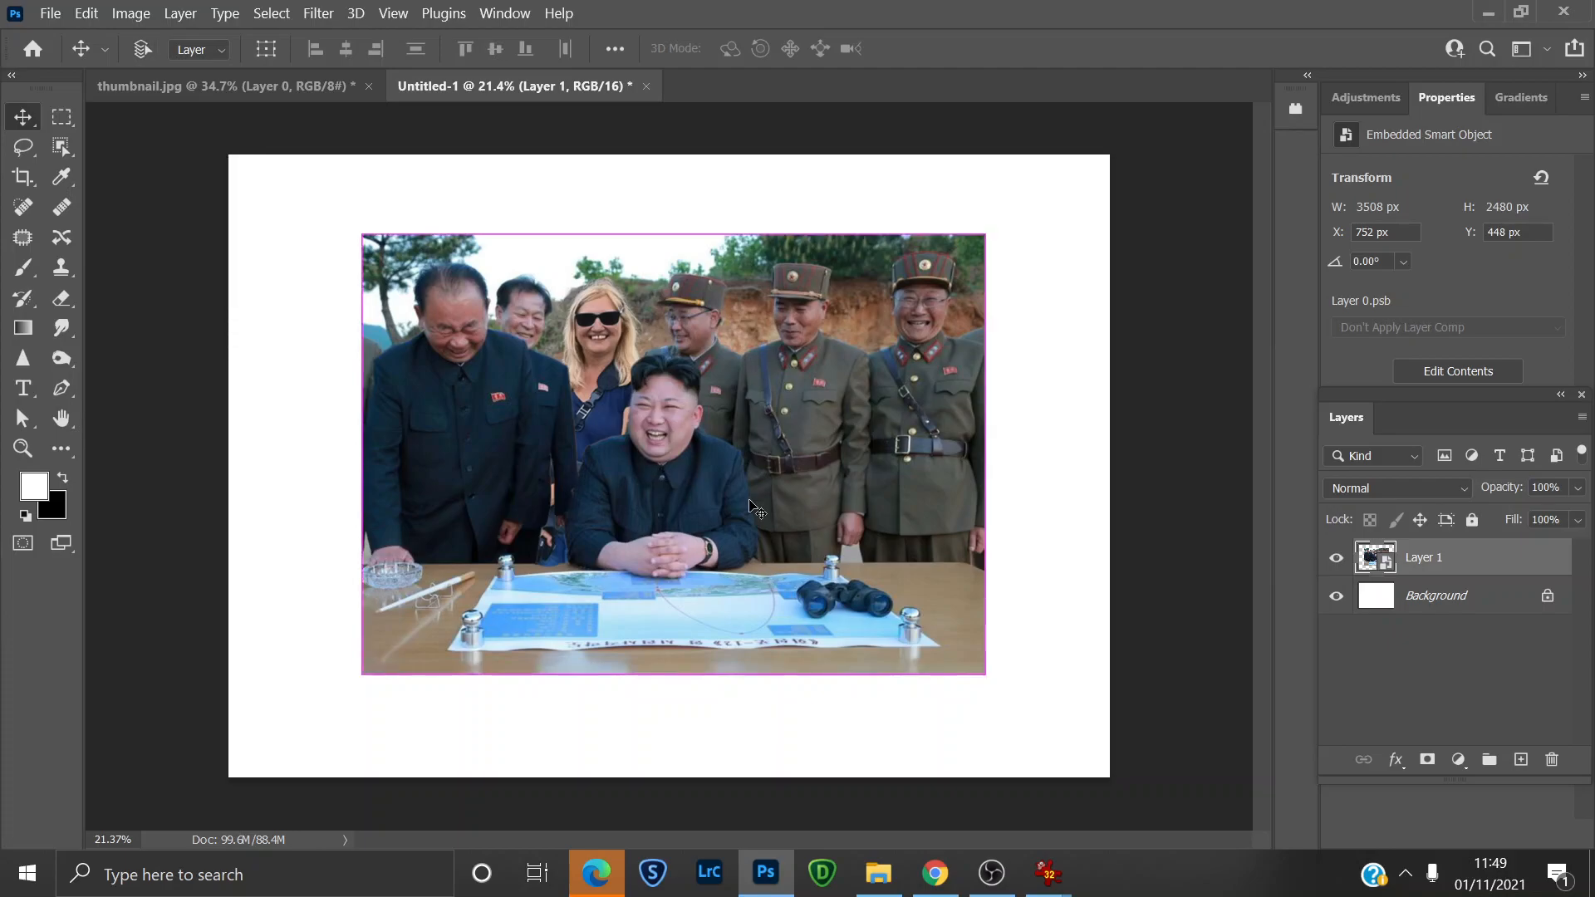
pyautogui.hotkey('ctrl', 't')
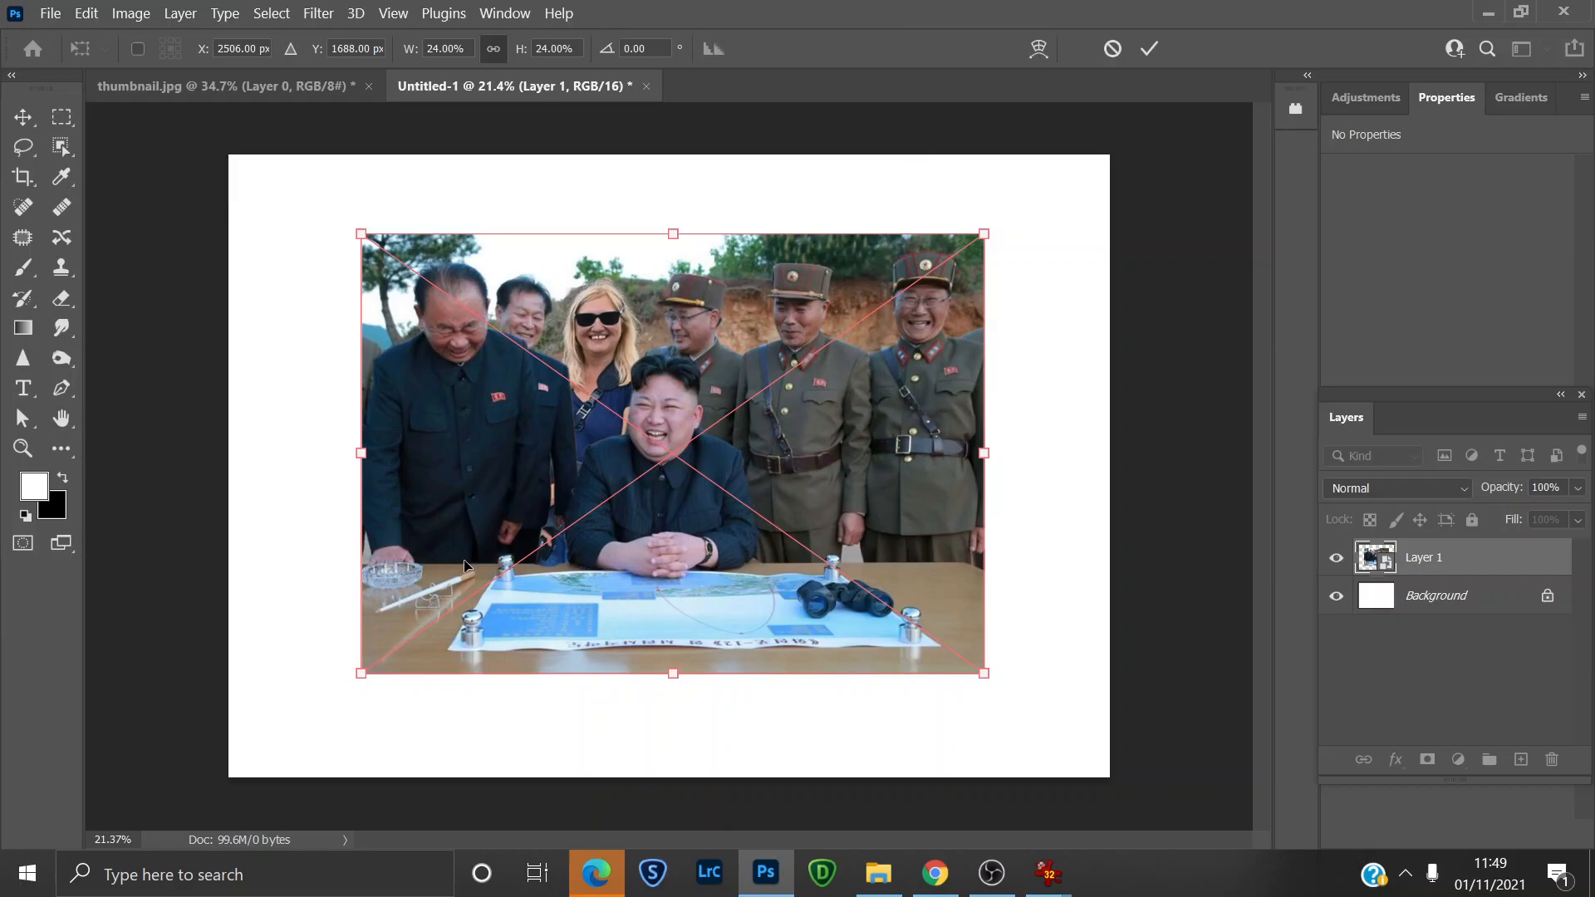
pyautogui.moveTo(361, 454); pyautogui.dragTo(258, 485)
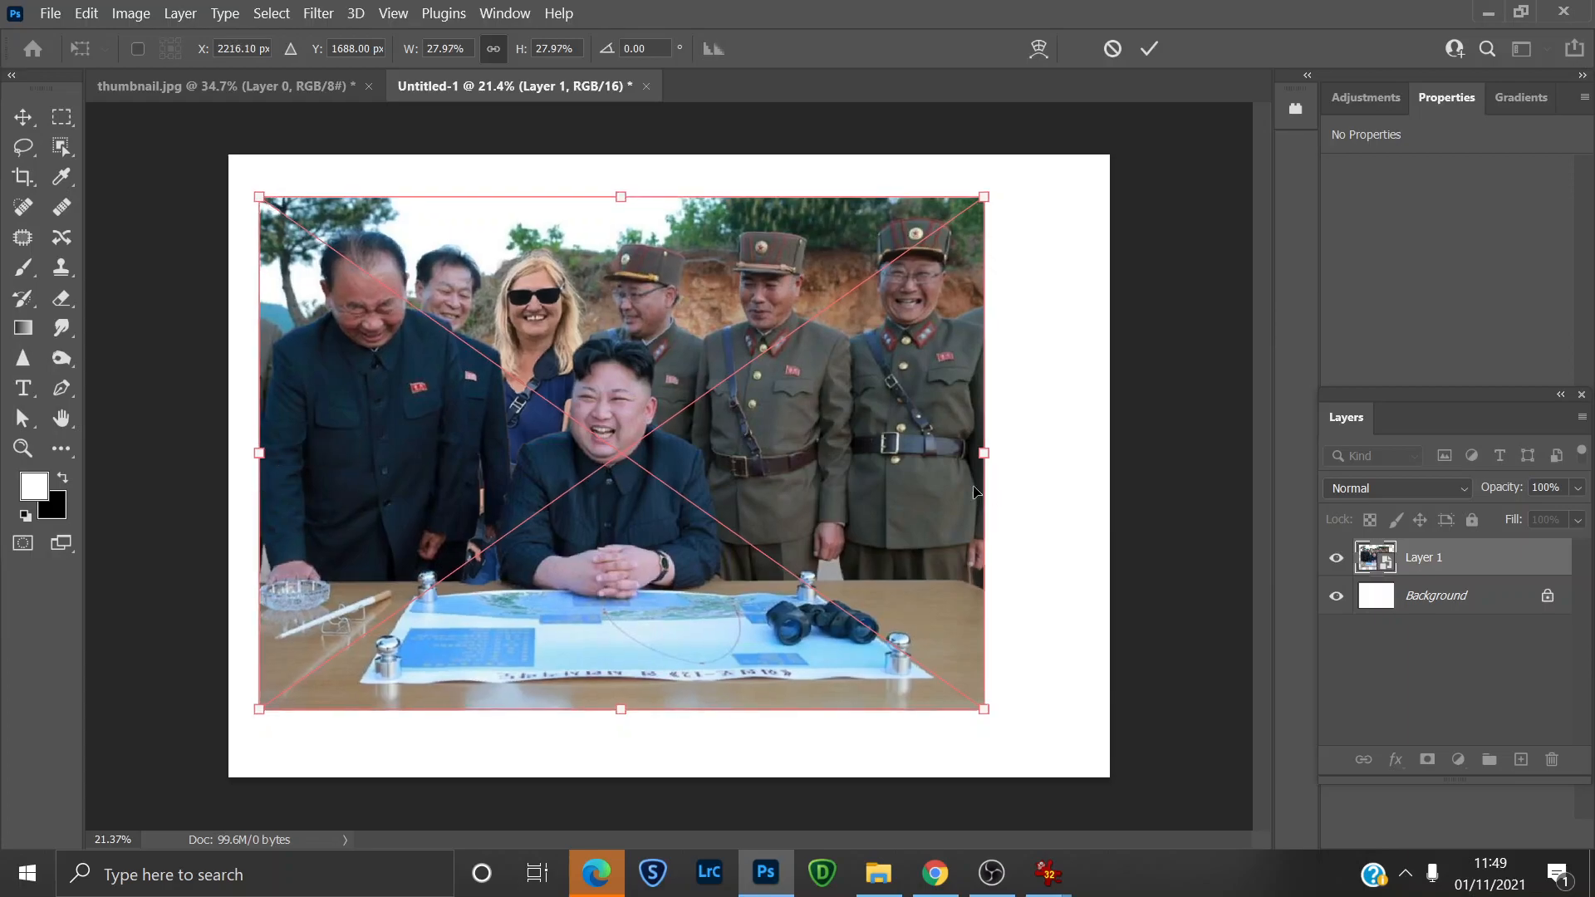
pyautogui.moveTo(980, 458); pyautogui.dragTo(1051, 453)
pyautogui.moveTo(939, 498); pyautogui.dragTo(952, 515)
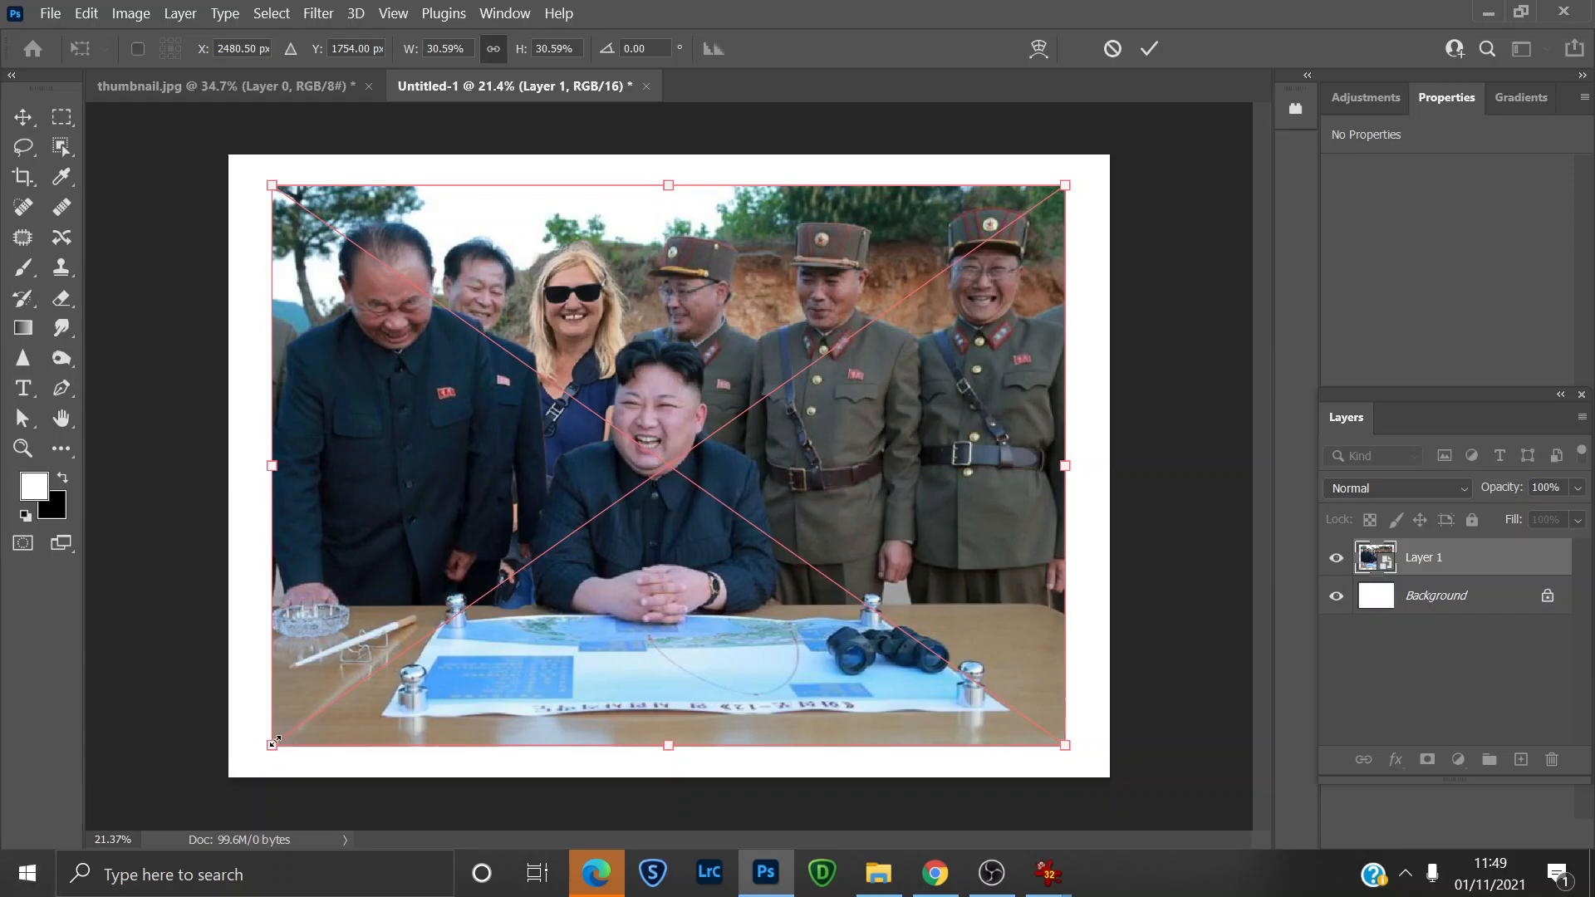
pyautogui.moveTo(274, 744); pyautogui.dragTo(286, 736)
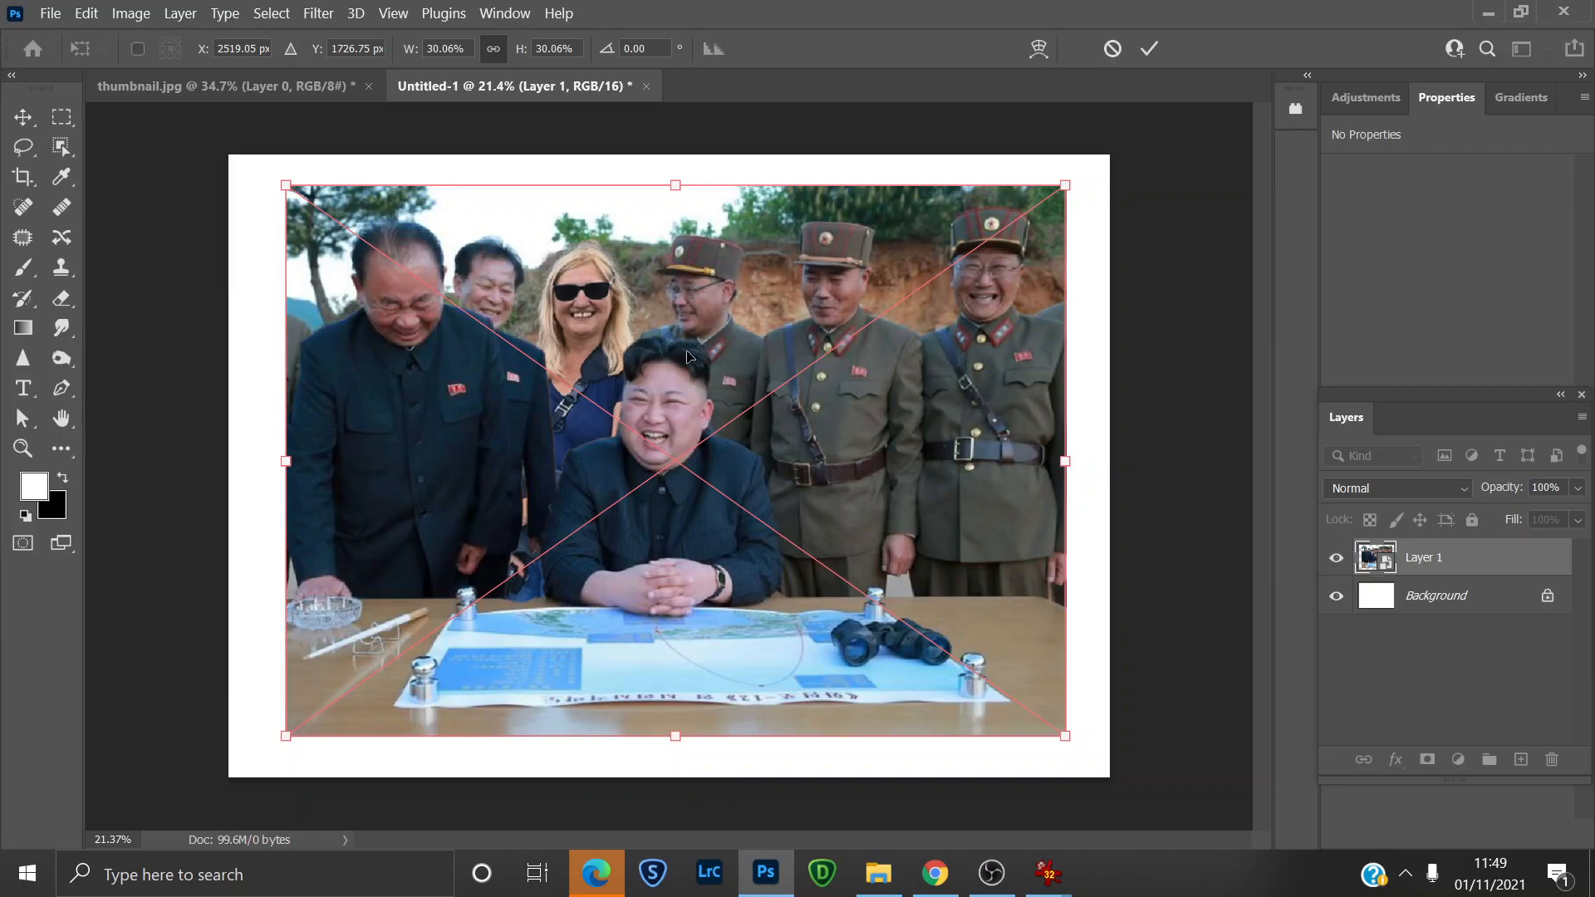
# Center the enlarged picture horizontally and vertically on the white page and apply the transformation.
pyautogui.moveTo(706, 340); pyautogui.dragTo(695, 341)
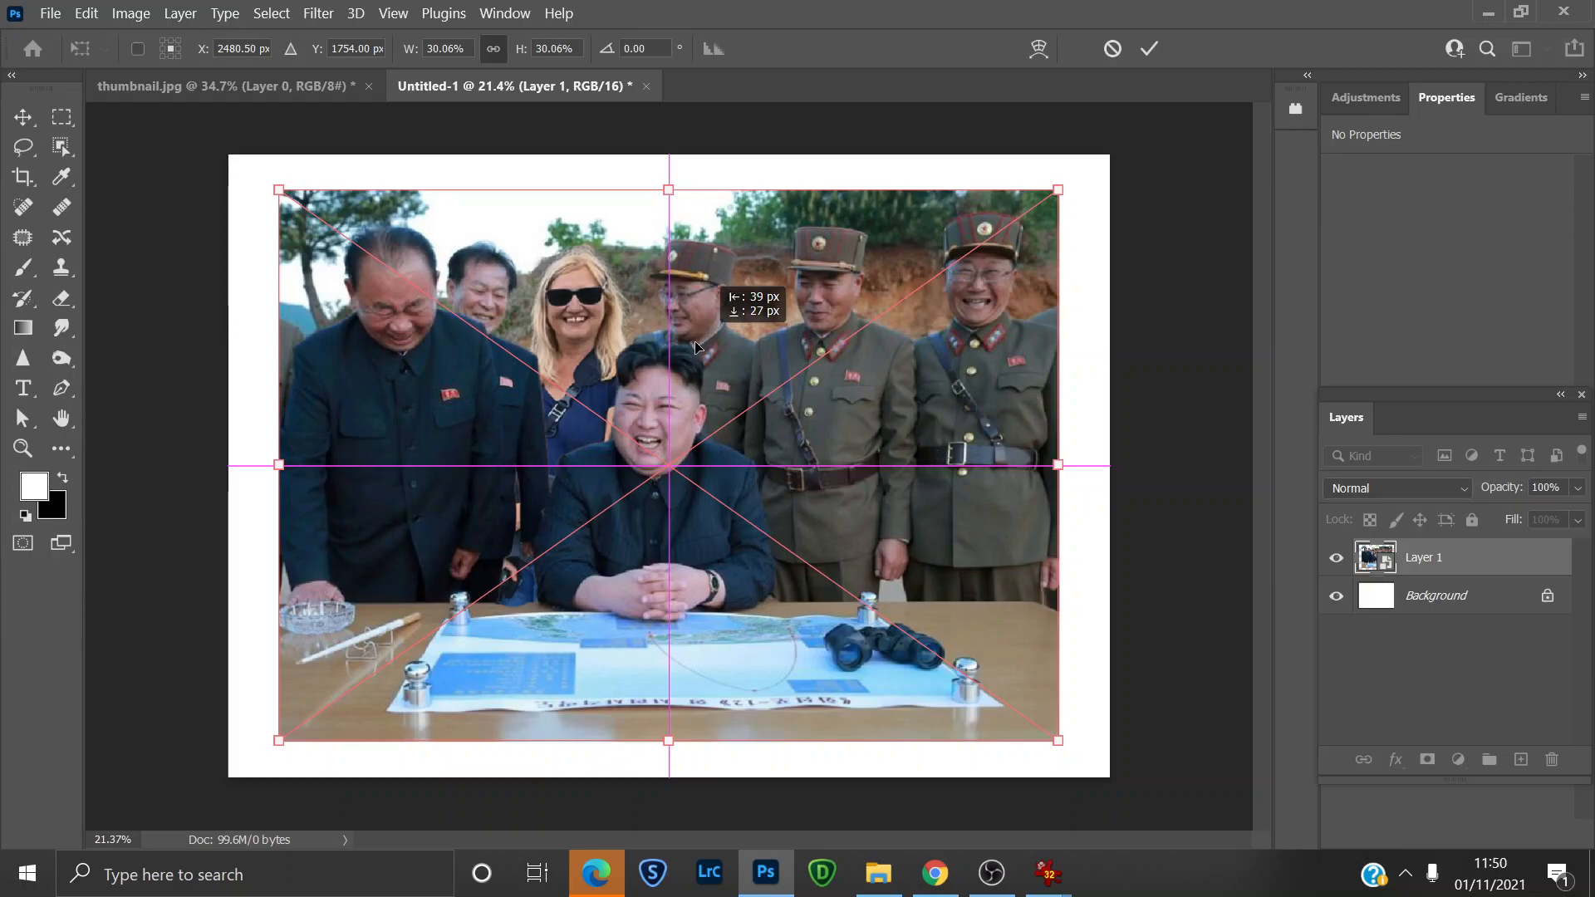
pyautogui.moveTo(695, 340)
pyautogui.mouseDown()
pyautogui.moveTo(668, 348)
pyautogui.moveTo(703, 343)
pyautogui.mouseUp()
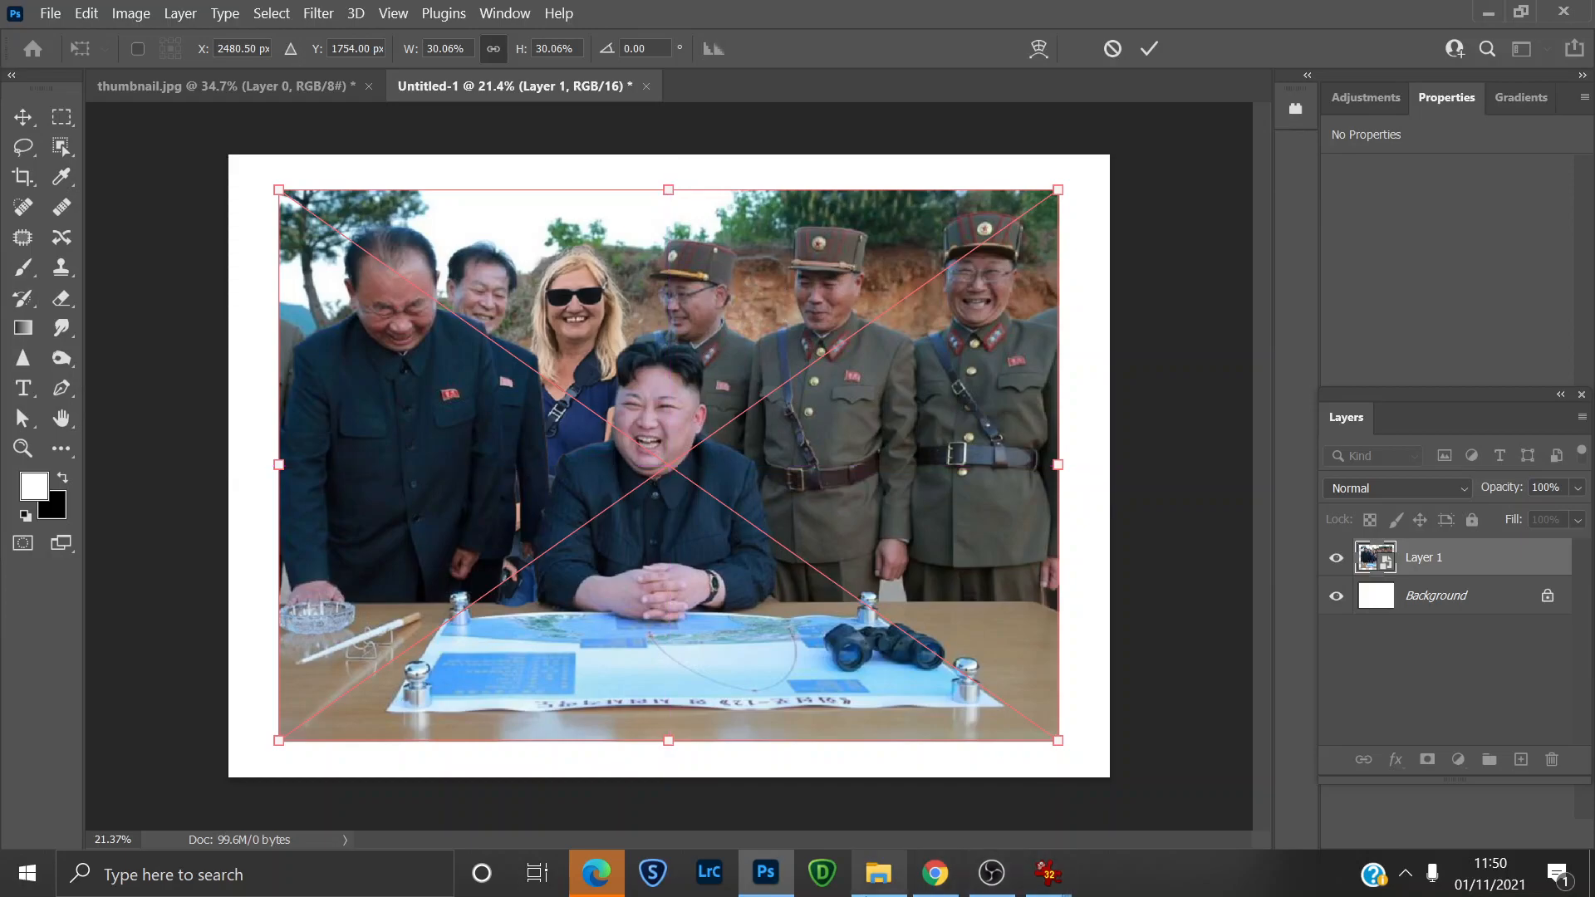
pyautogui.click(1146, 48)
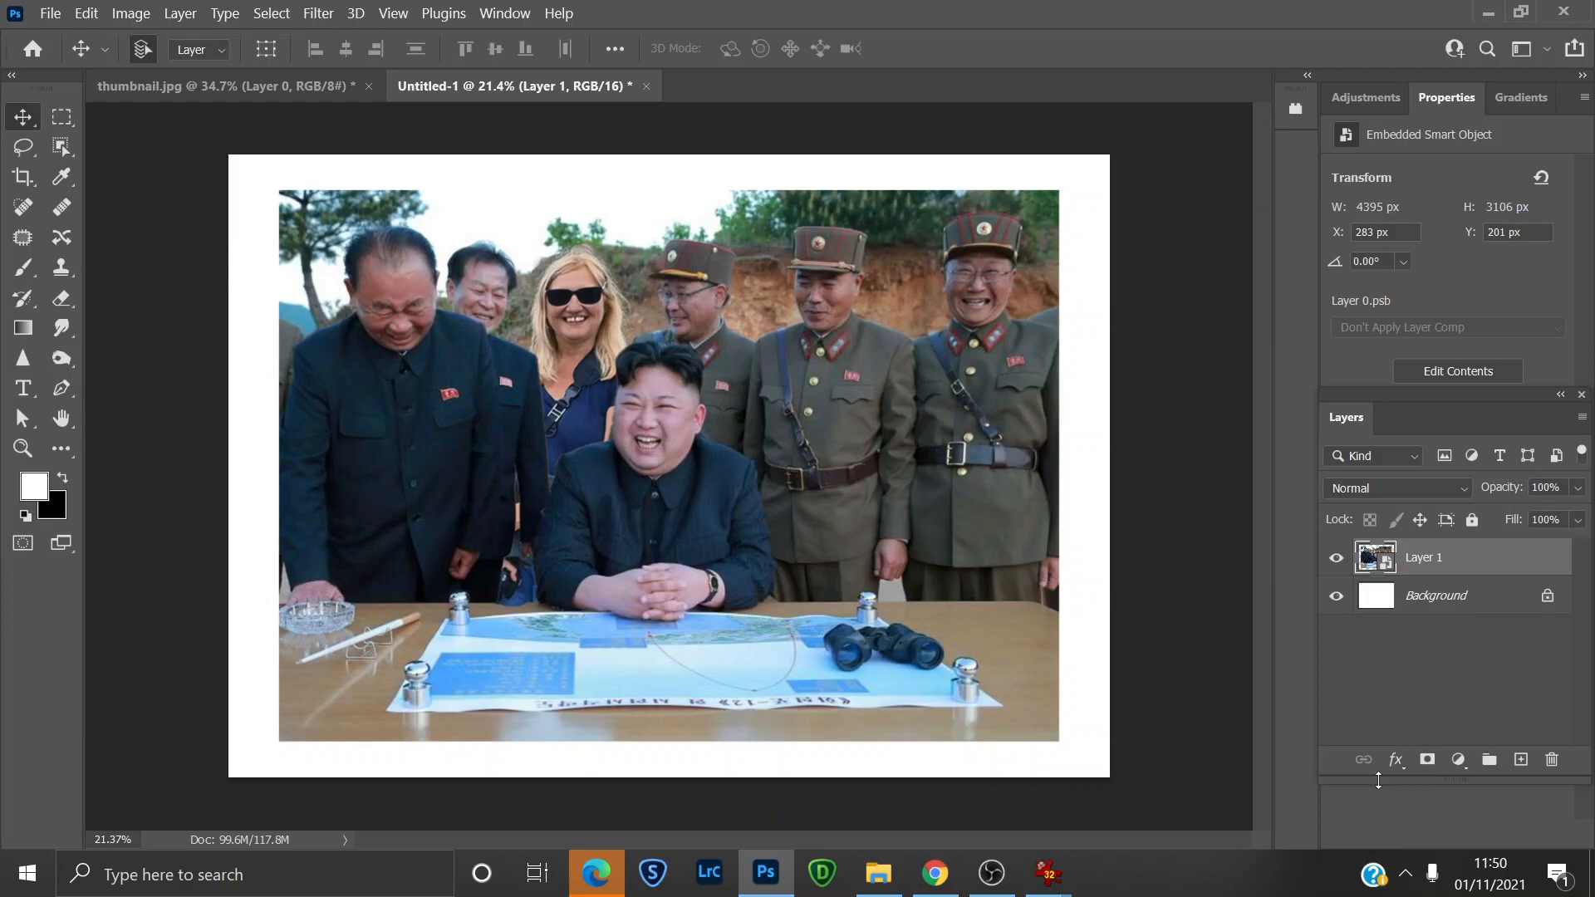
# Add a drop shadow to the picture layer with the shadow angle set to 45°.
pyautogui.click(1396, 761)
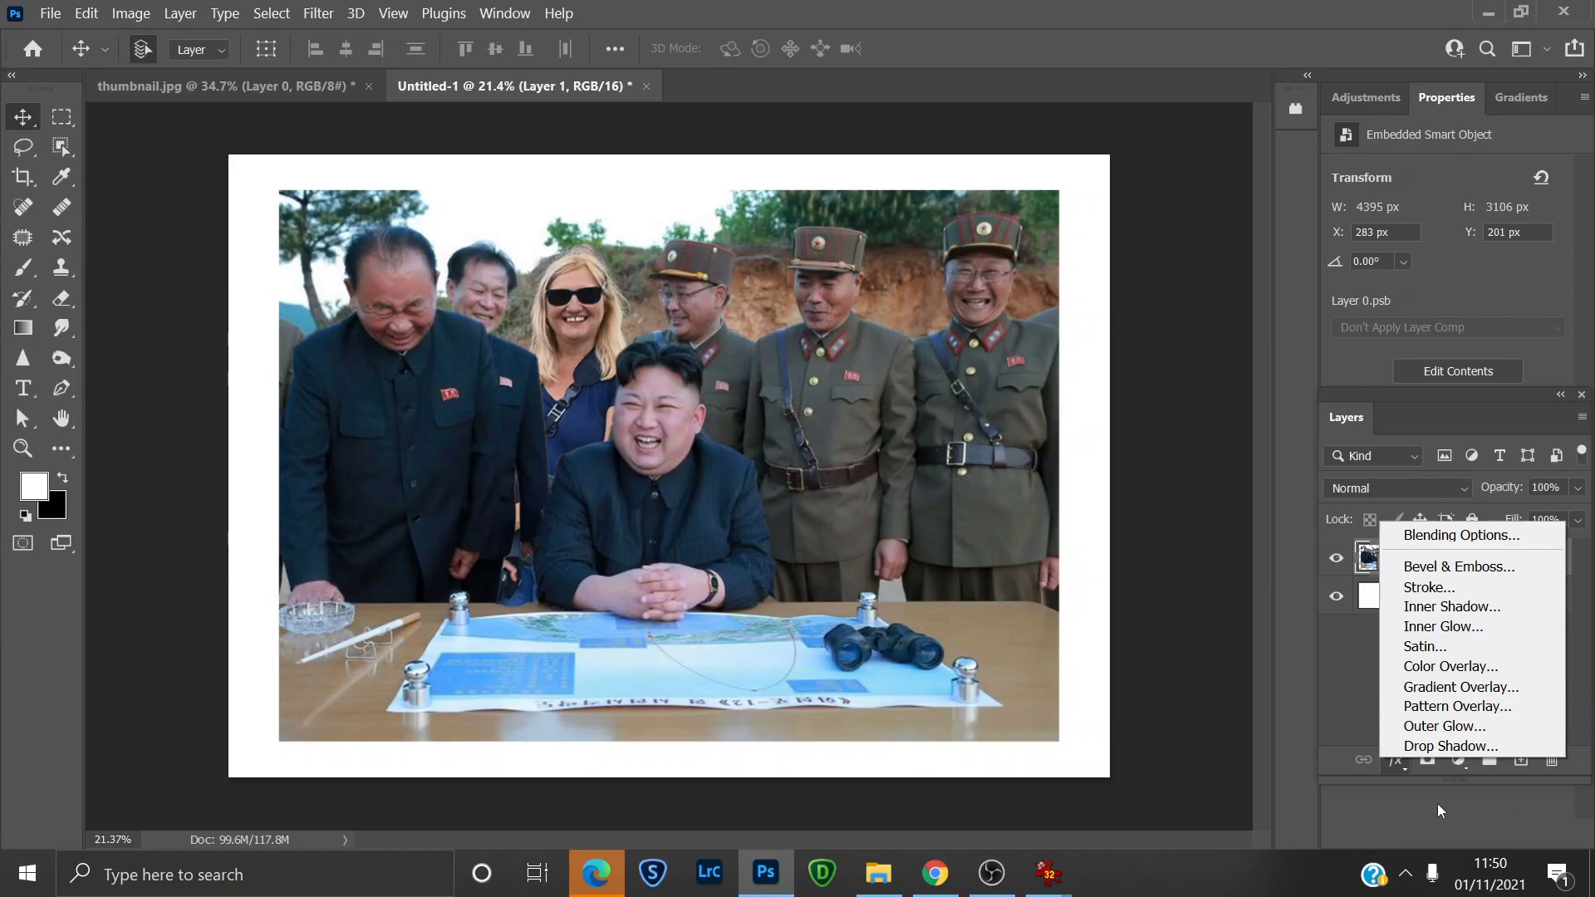
pyautogui.click(1453, 747)
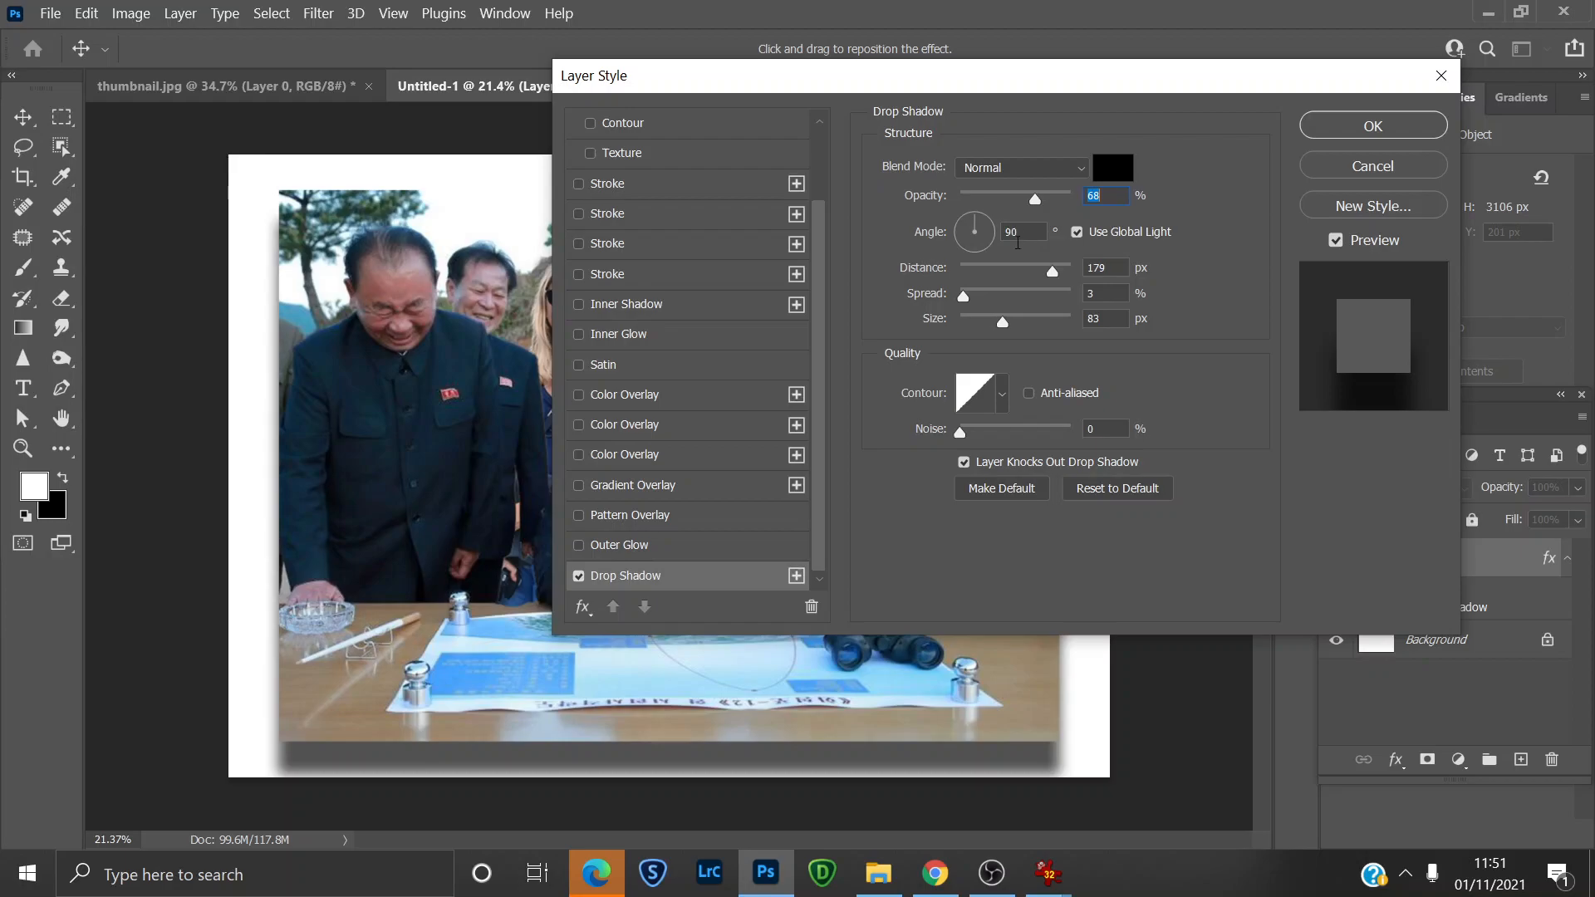
pyautogui.click(1020, 232)
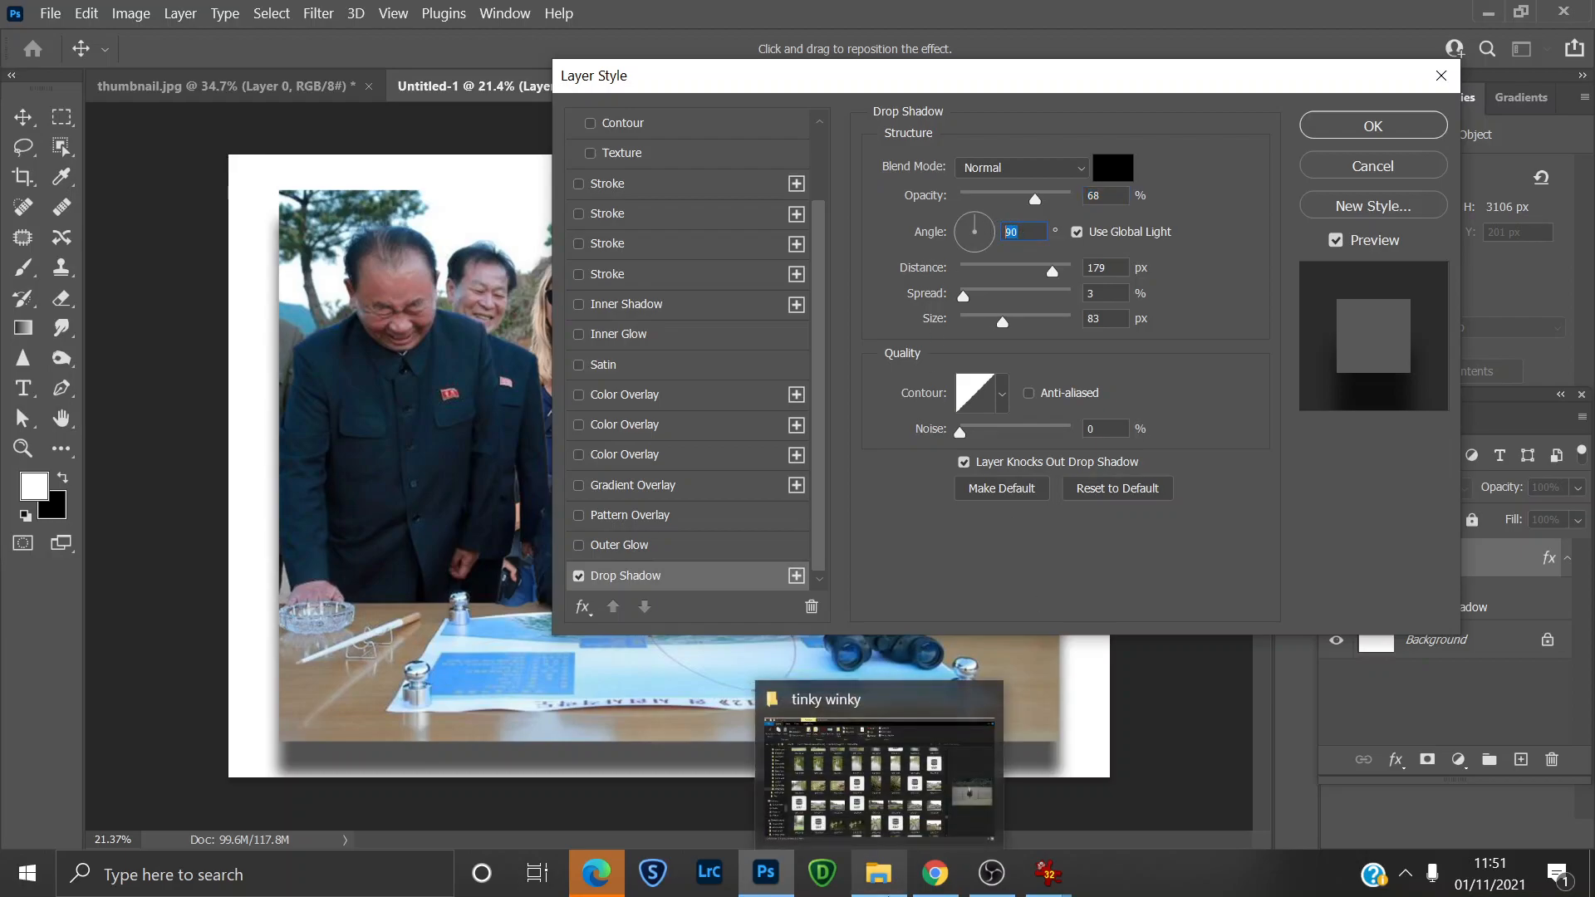
pyautogui.write('4')
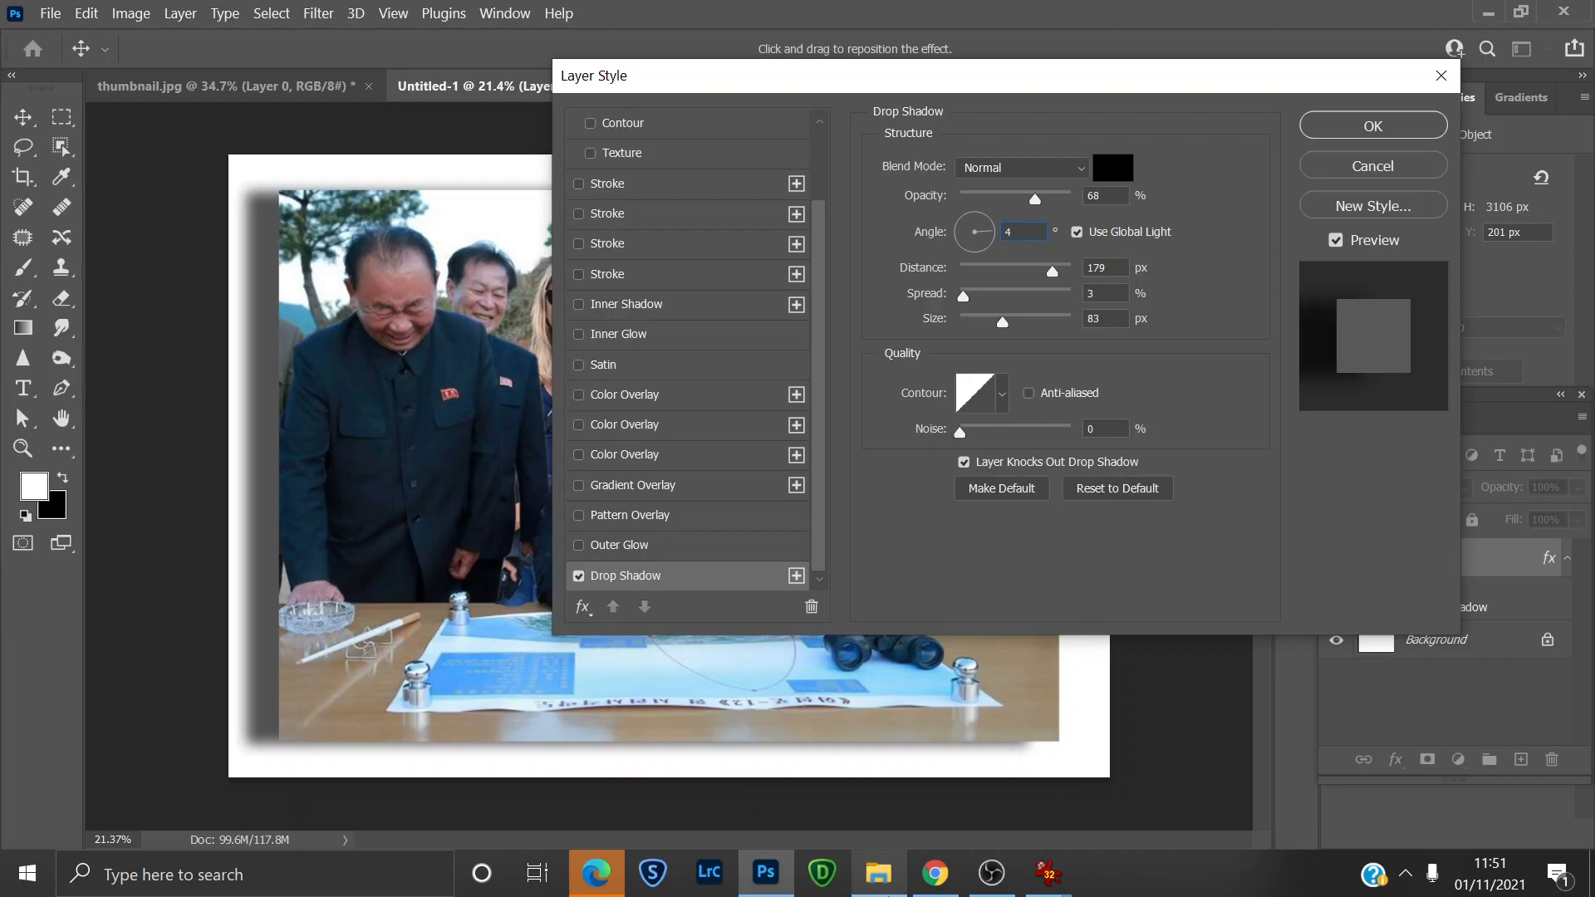
pyautogui.write('5')
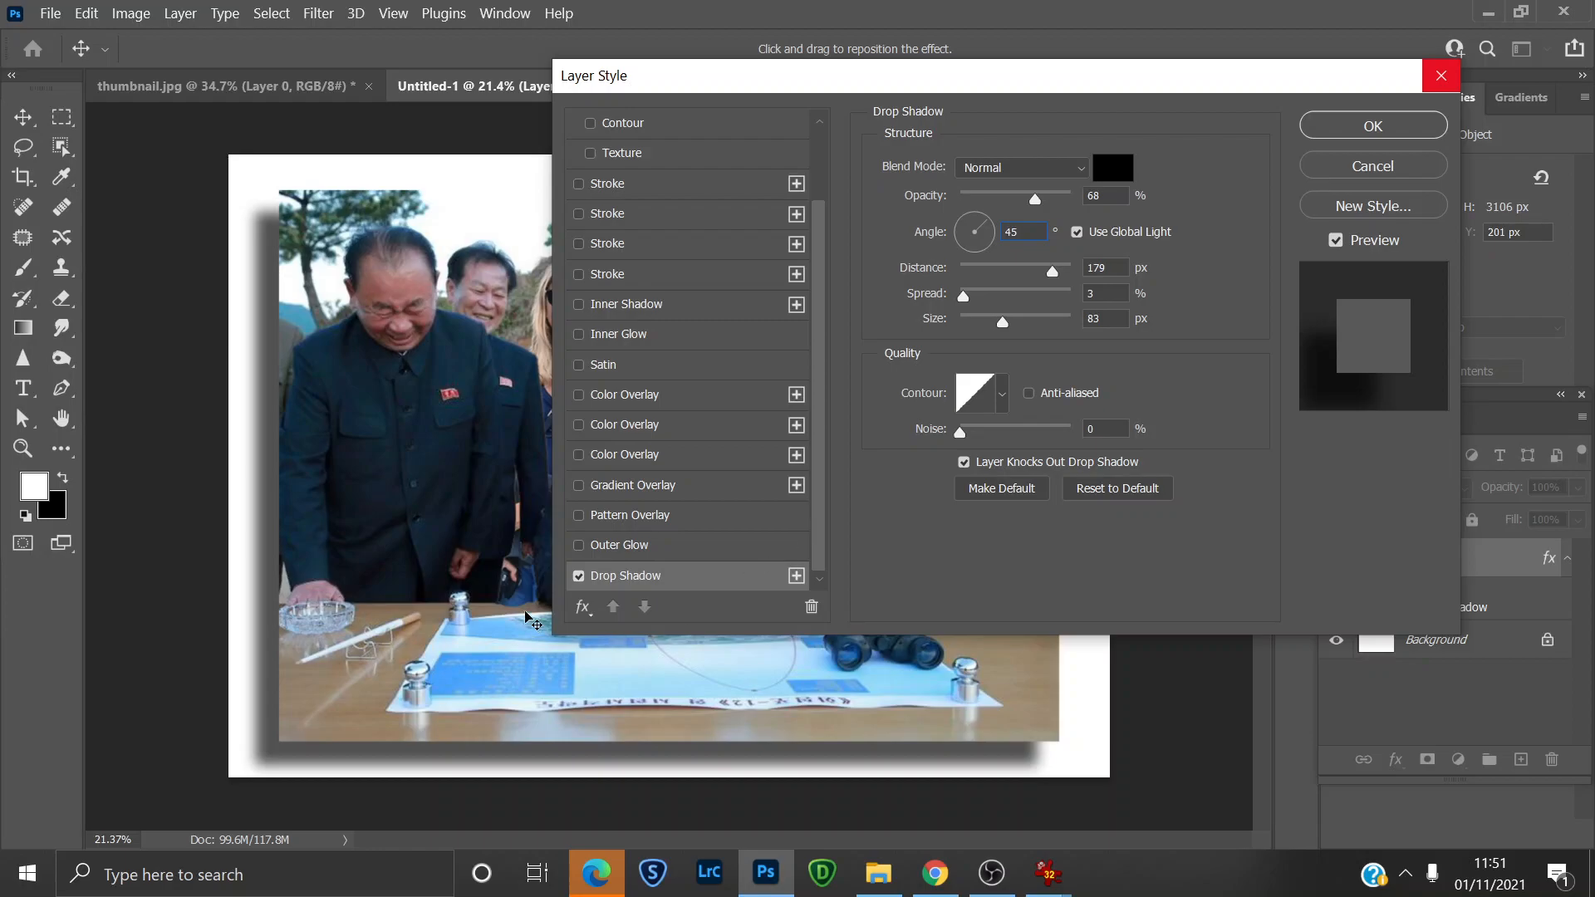
pyautogui.click(1385, 127)
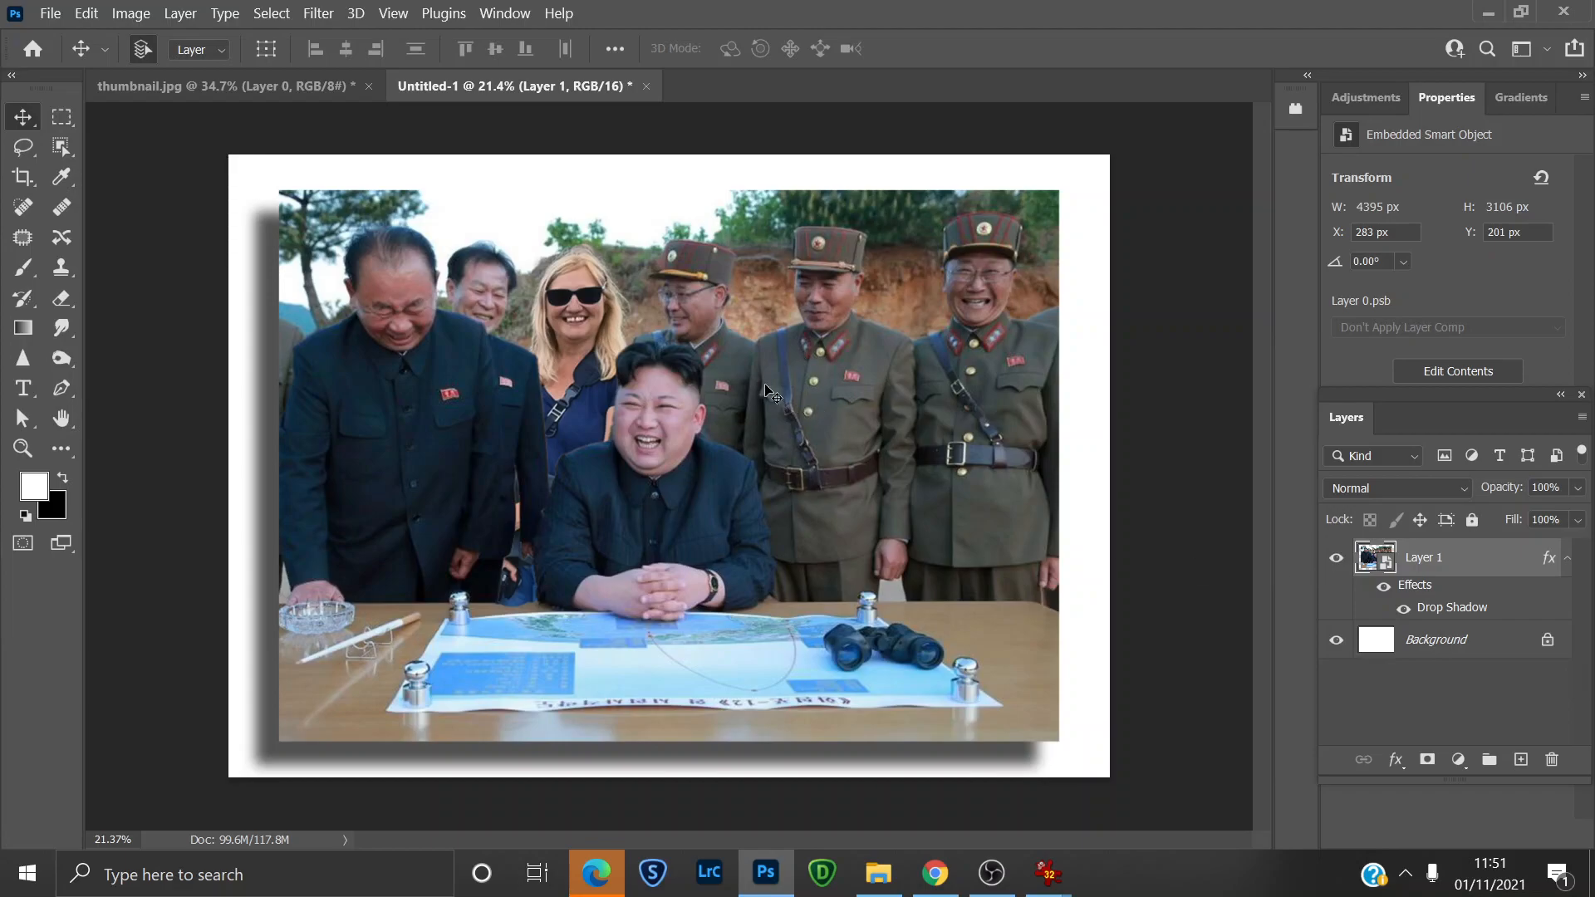
# Sample several colors from the picture with the Eyedropper, ending with light tan c8a088 as the foreground color.
pyautogui.click(63, 172)
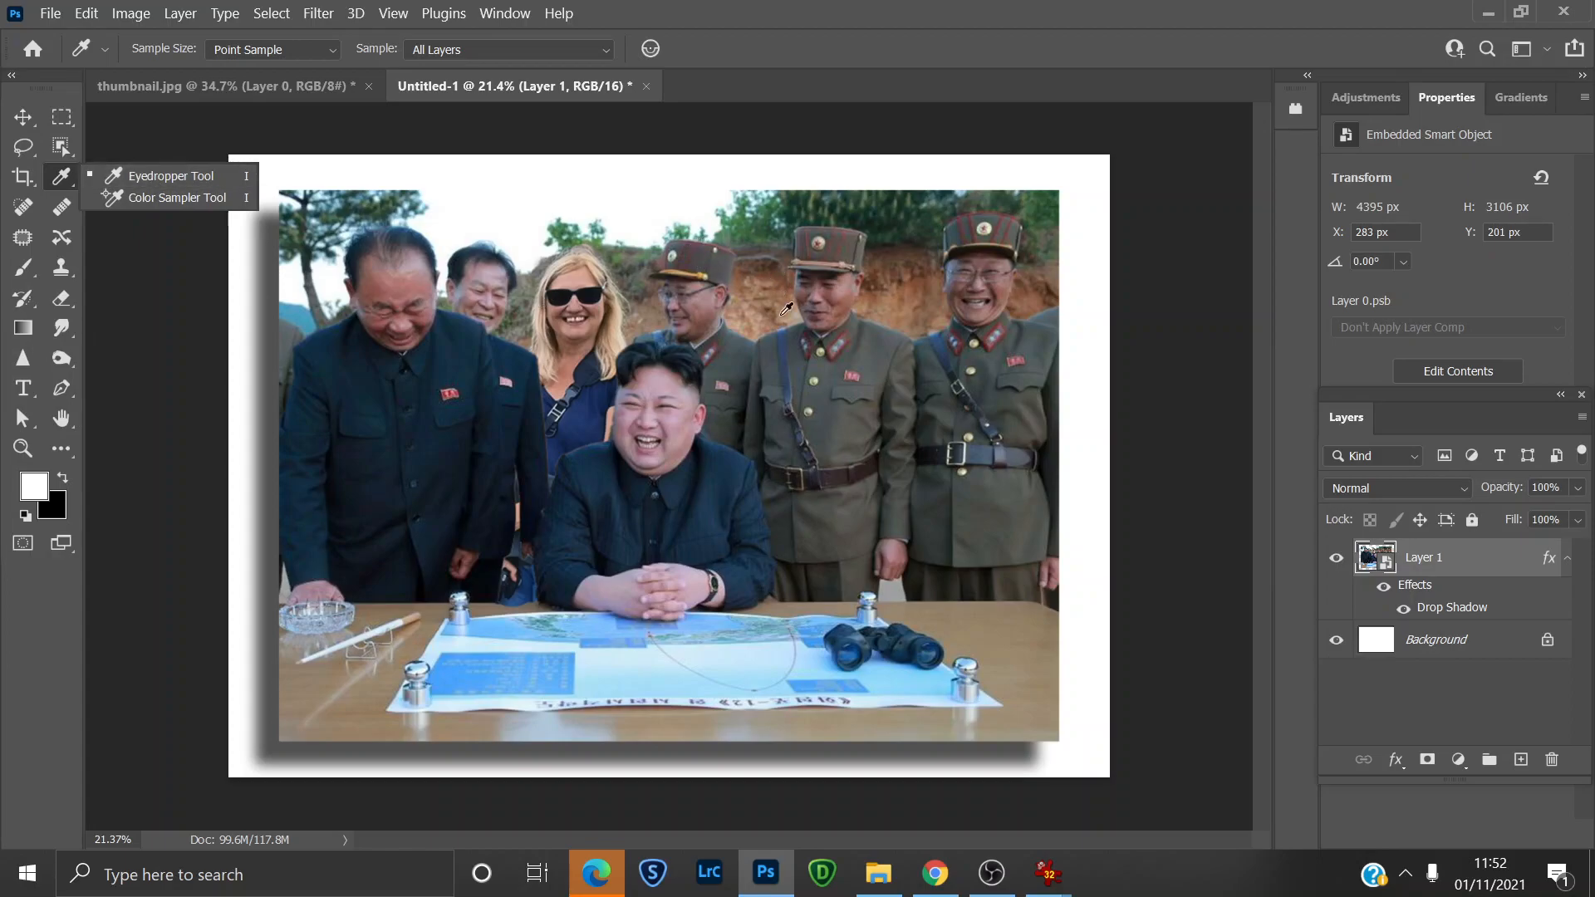
pyautogui.click(760, 274)
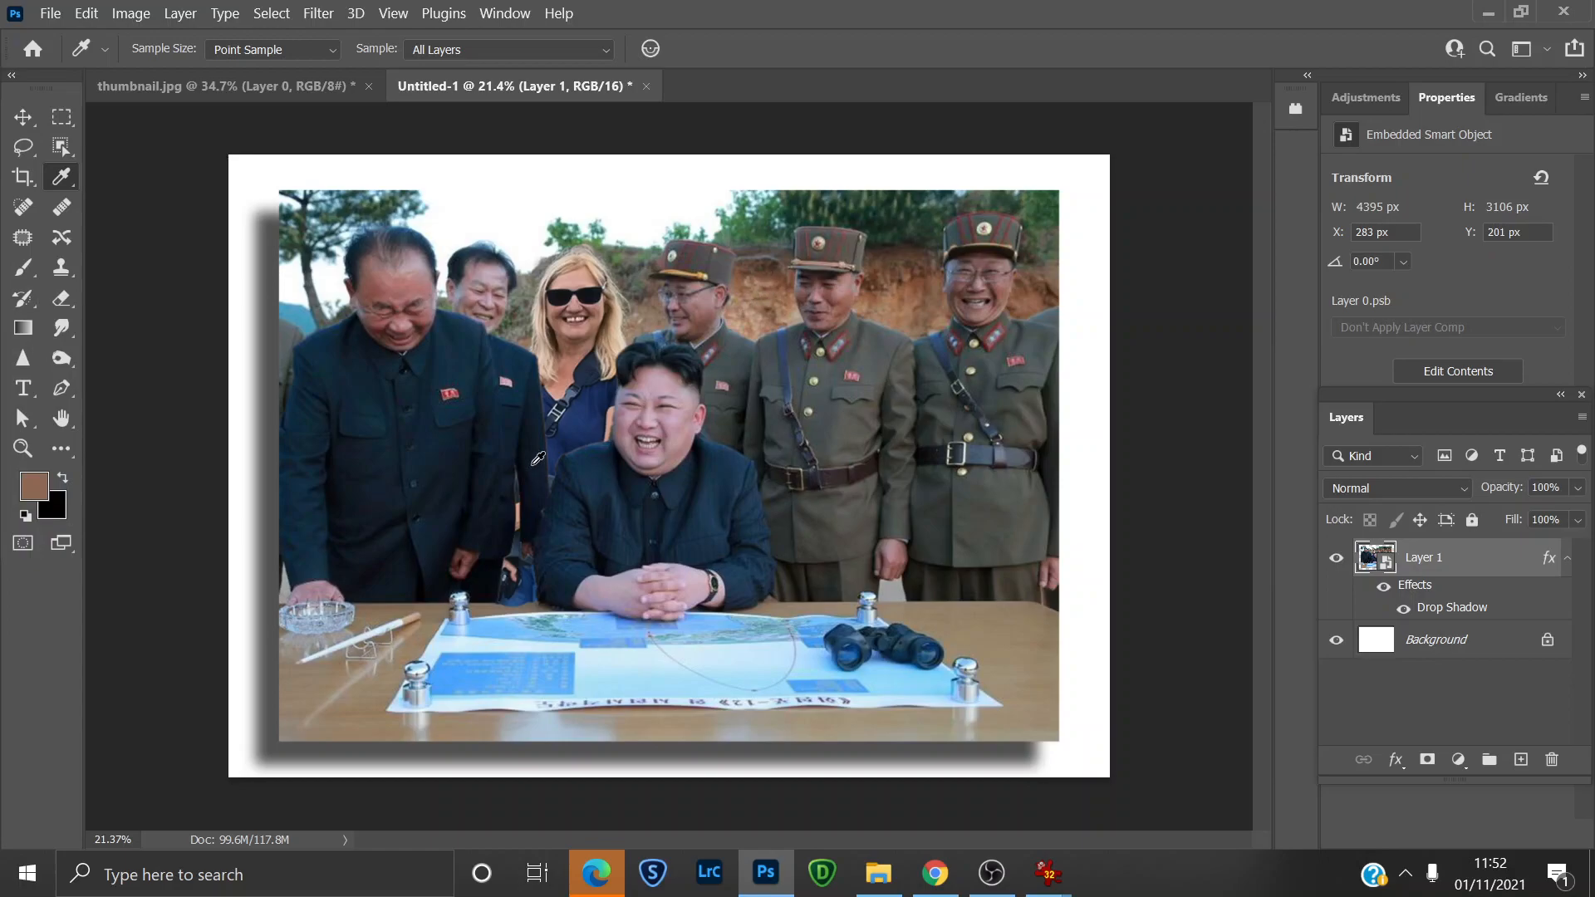
pyautogui.click(596, 418)
pyautogui.click(534, 677)
pyautogui.click(656, 670)
pyautogui.click(761, 357)
# Select the Background layer and hide the picture layer above it.
pyautogui.click(1444, 654)
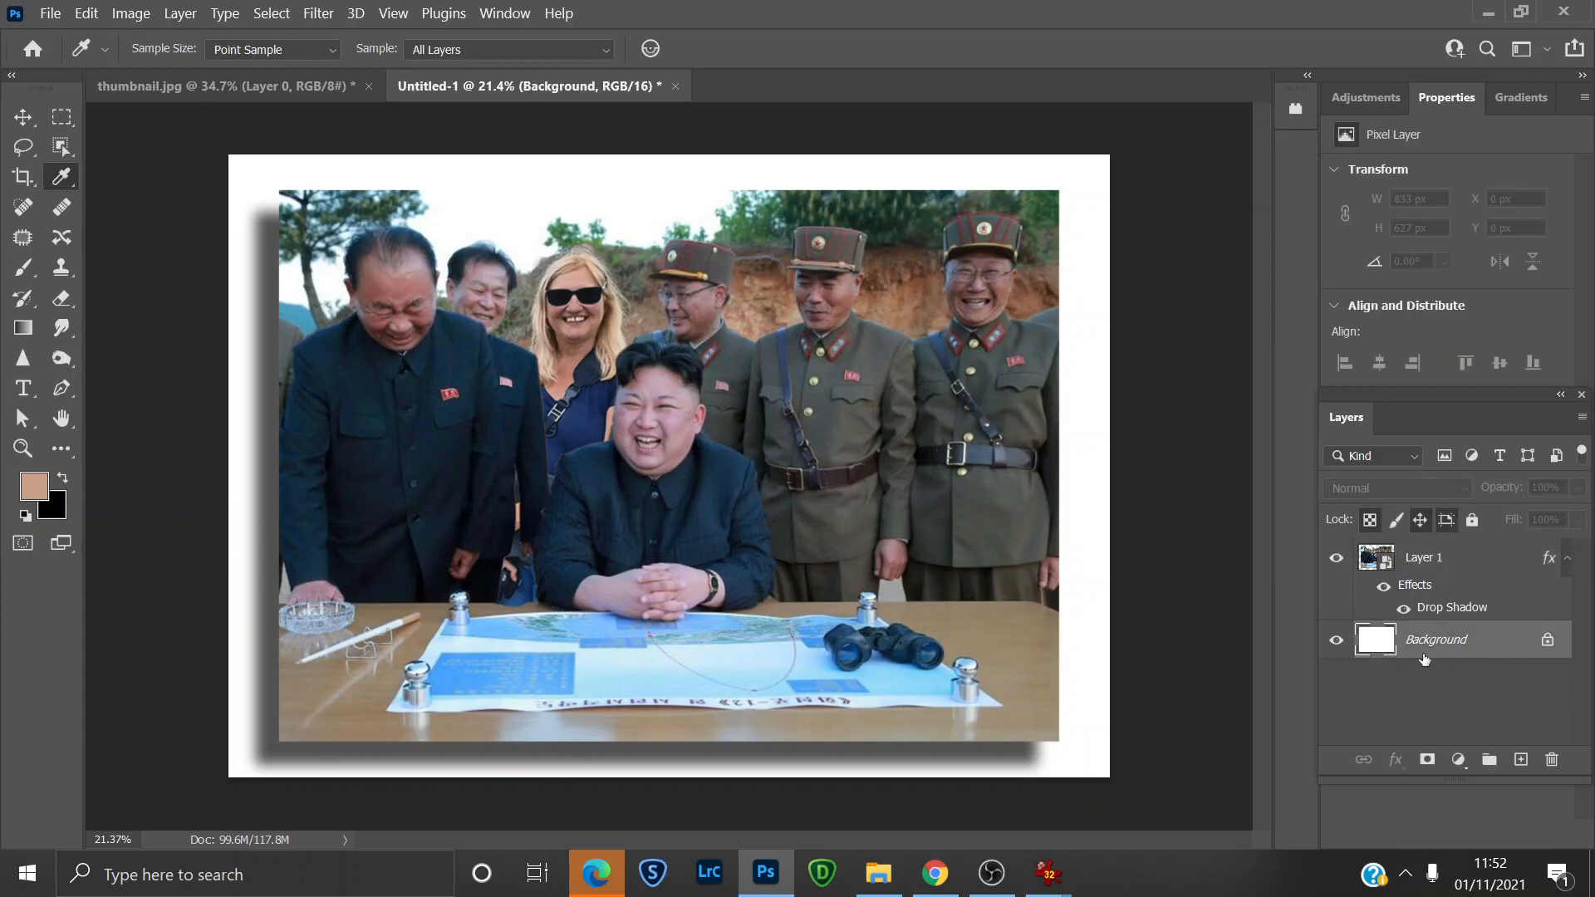
pyautogui.click(1336, 560)
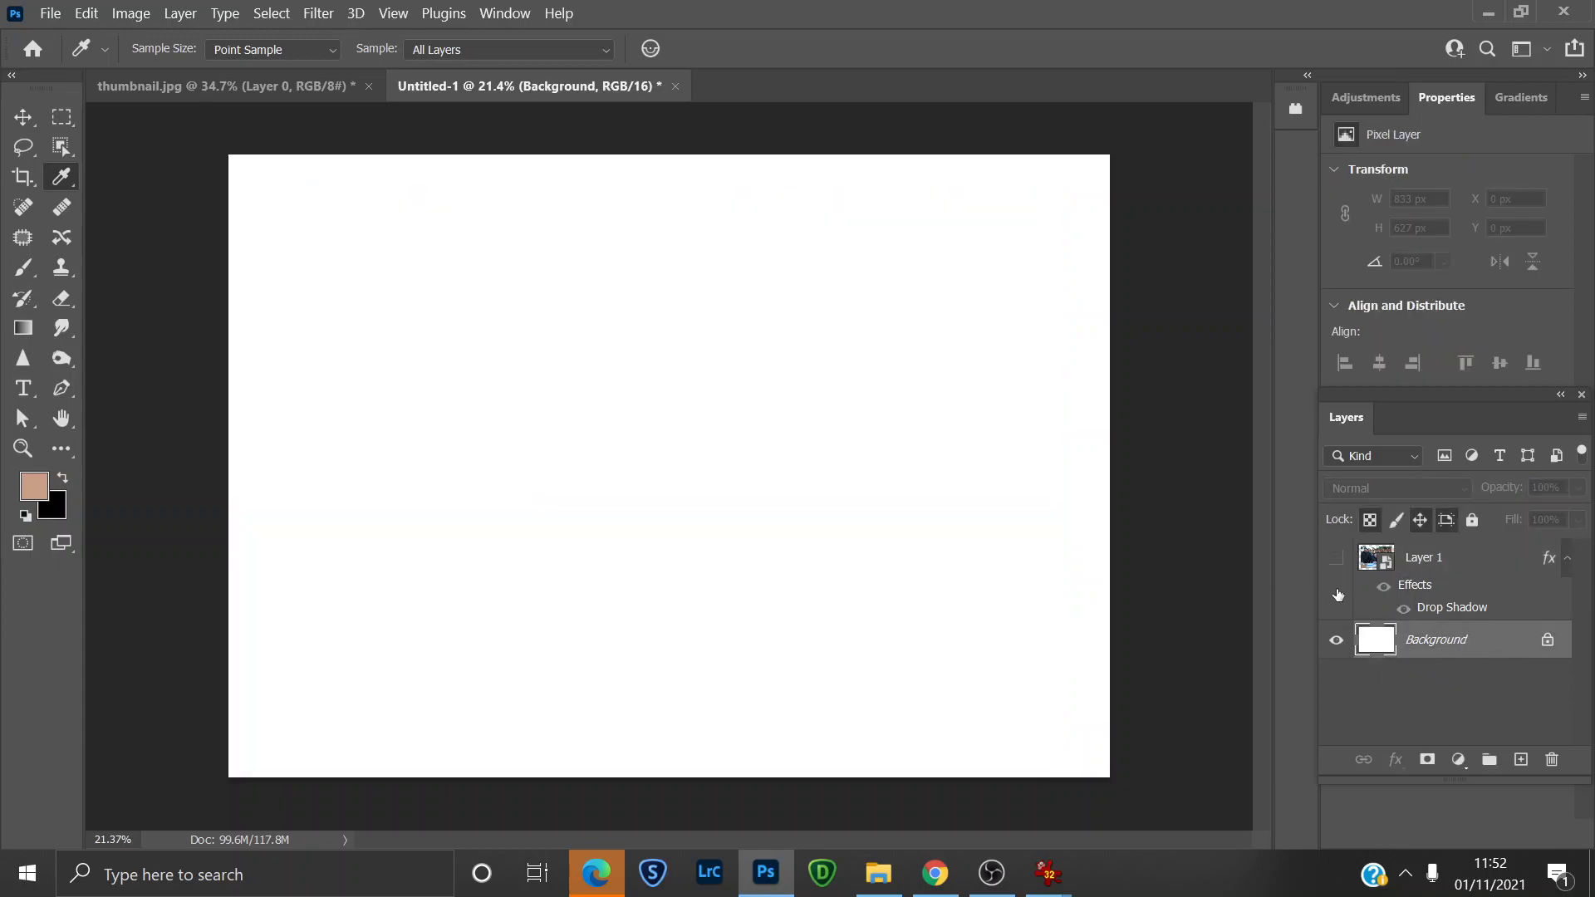
pyautogui.click(1336, 558)
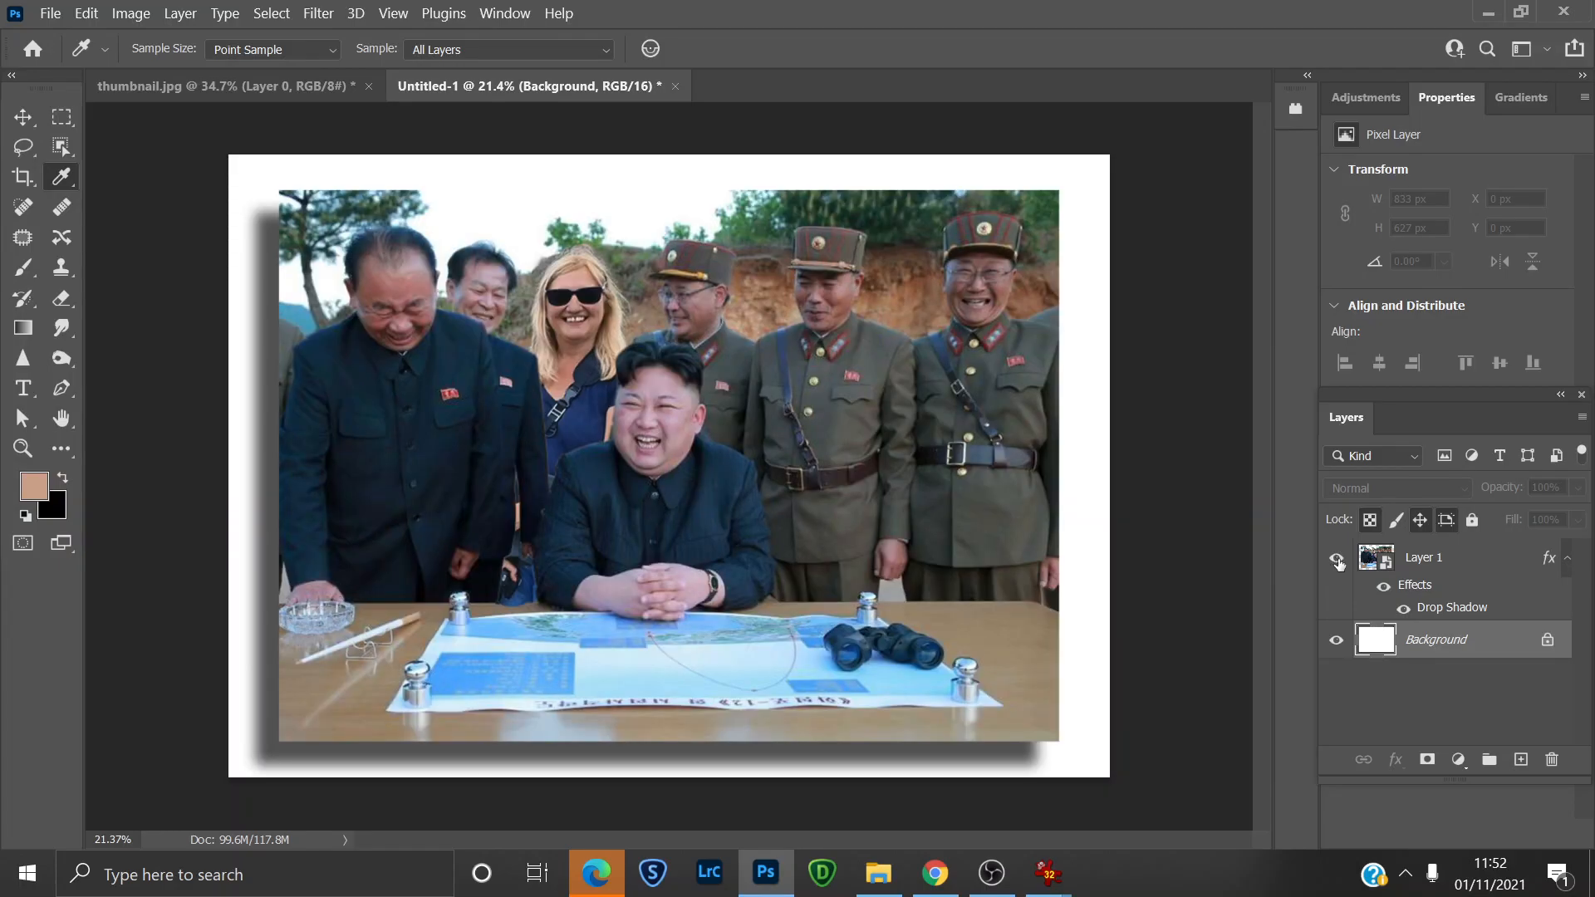
pyautogui.click(1336, 560)
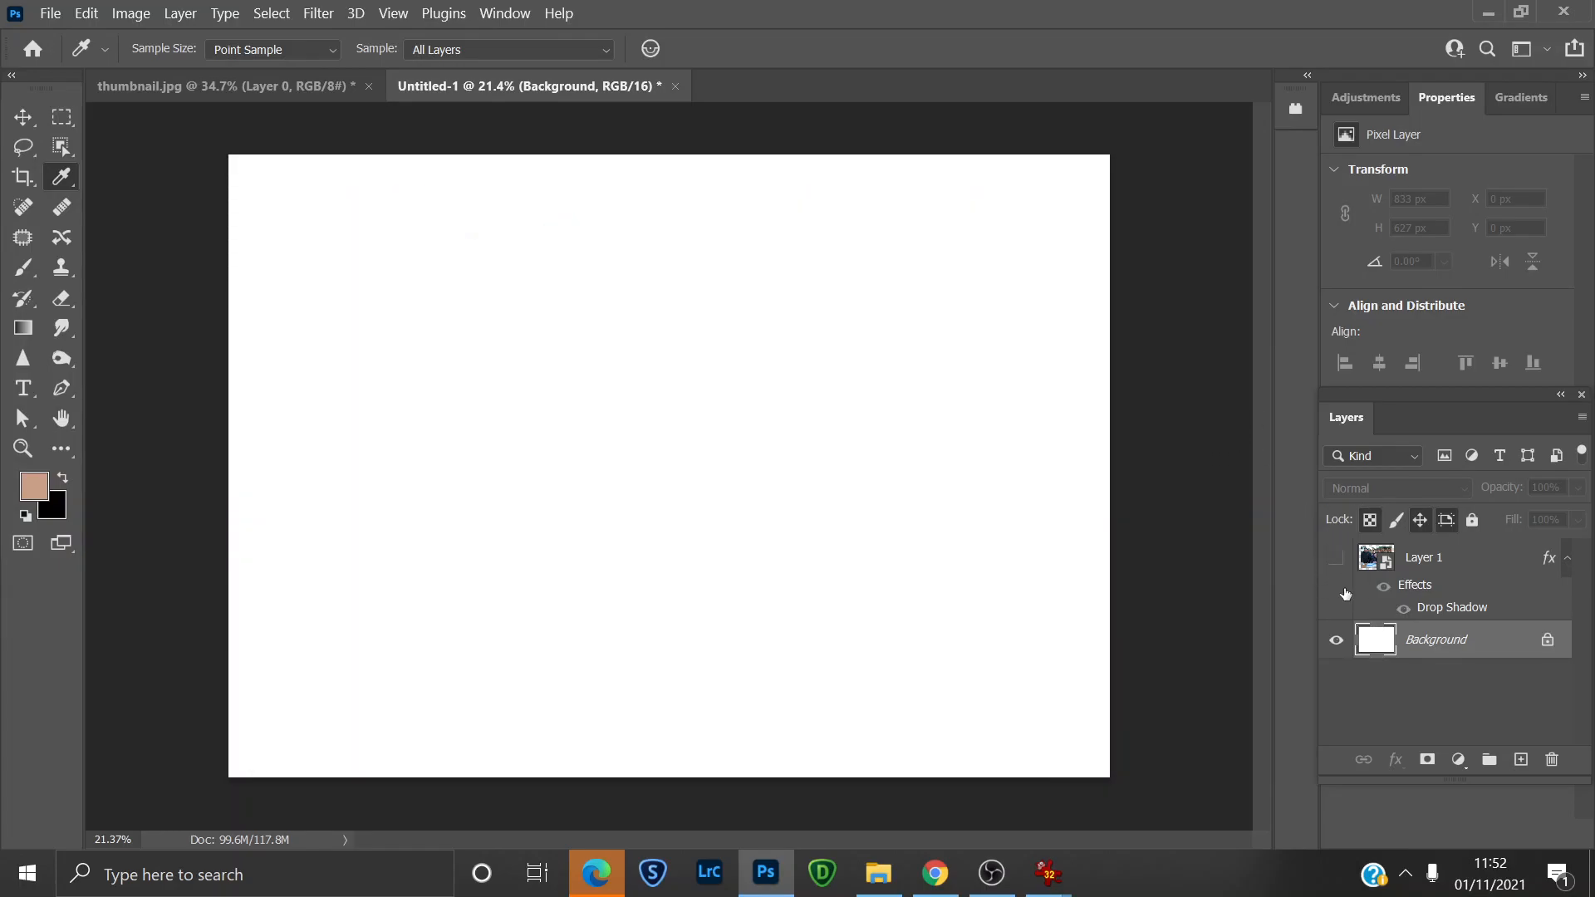
pyautogui.click(1460, 760)
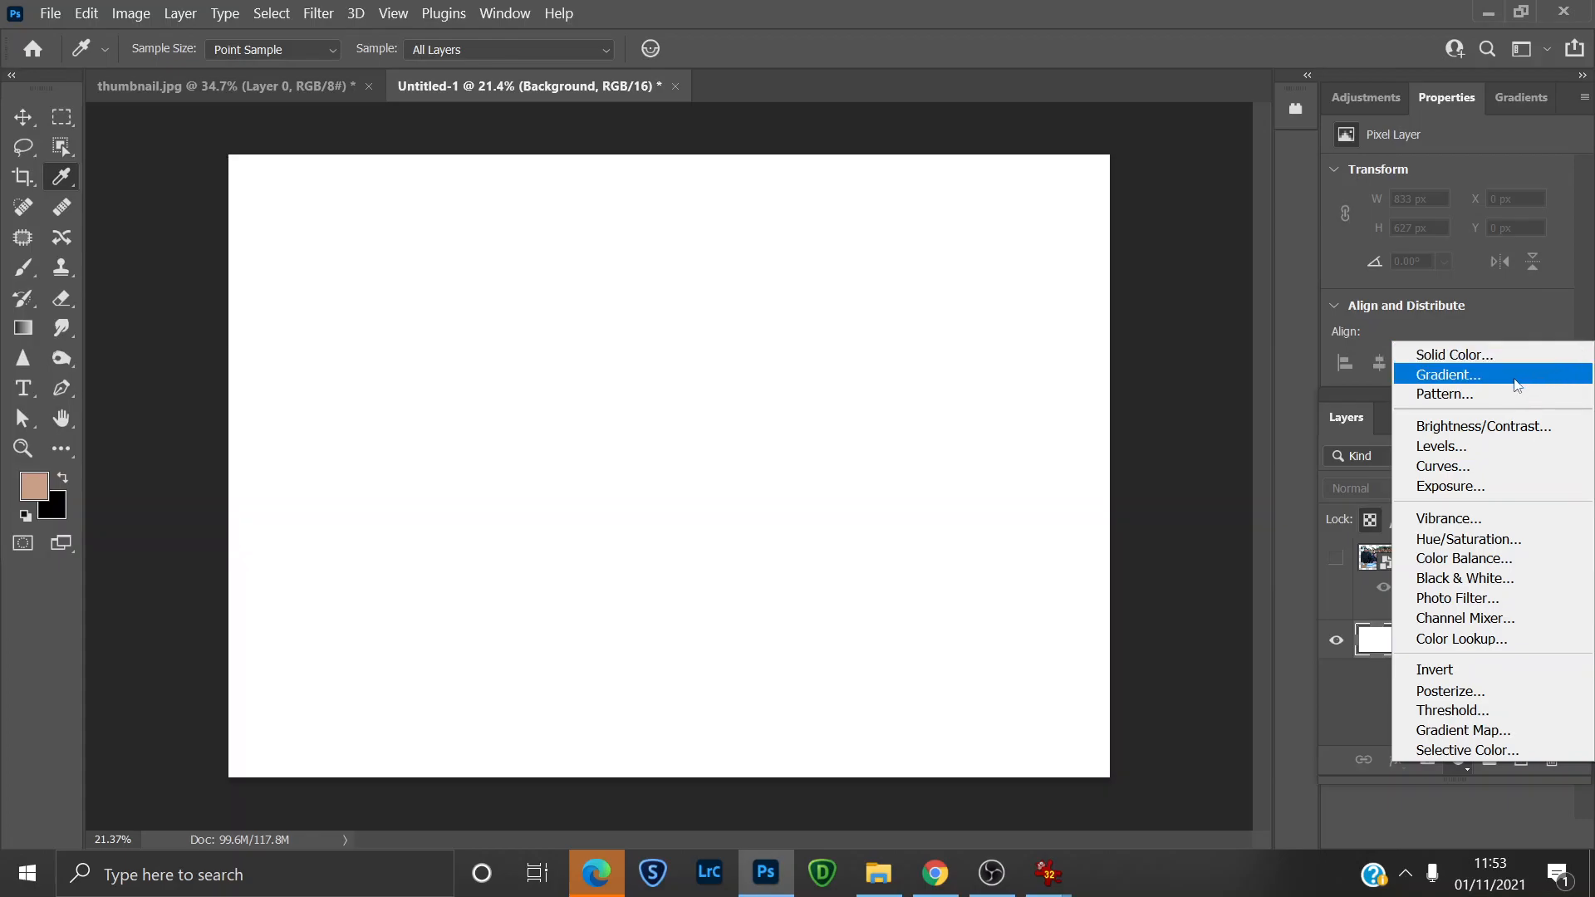
pyautogui.click(1472, 355)
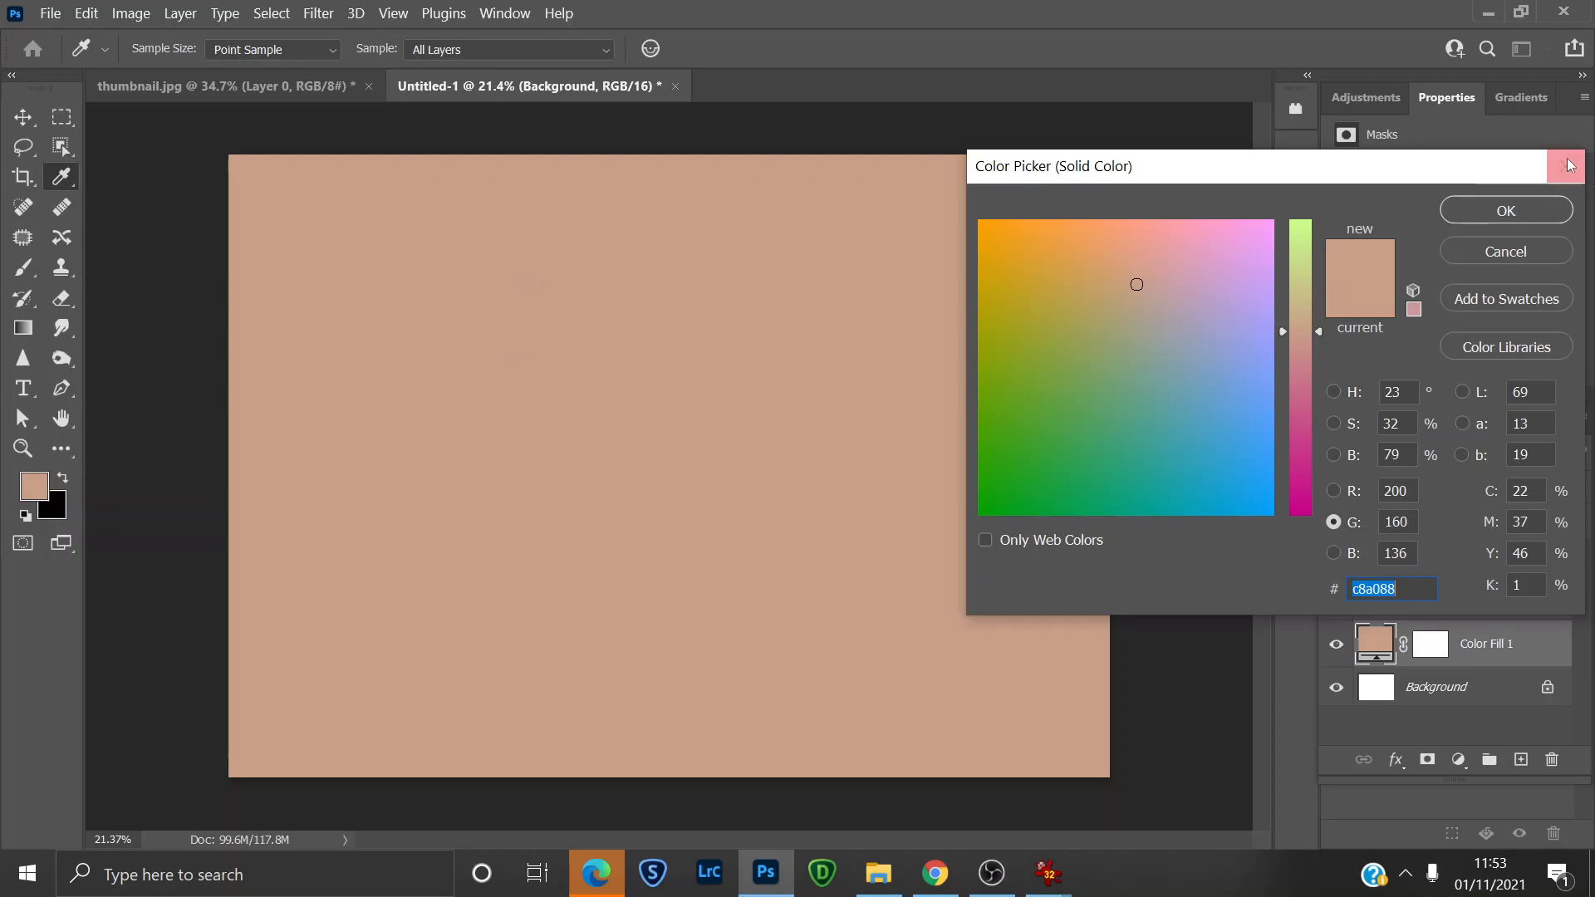
pyautogui.click(1520, 254)
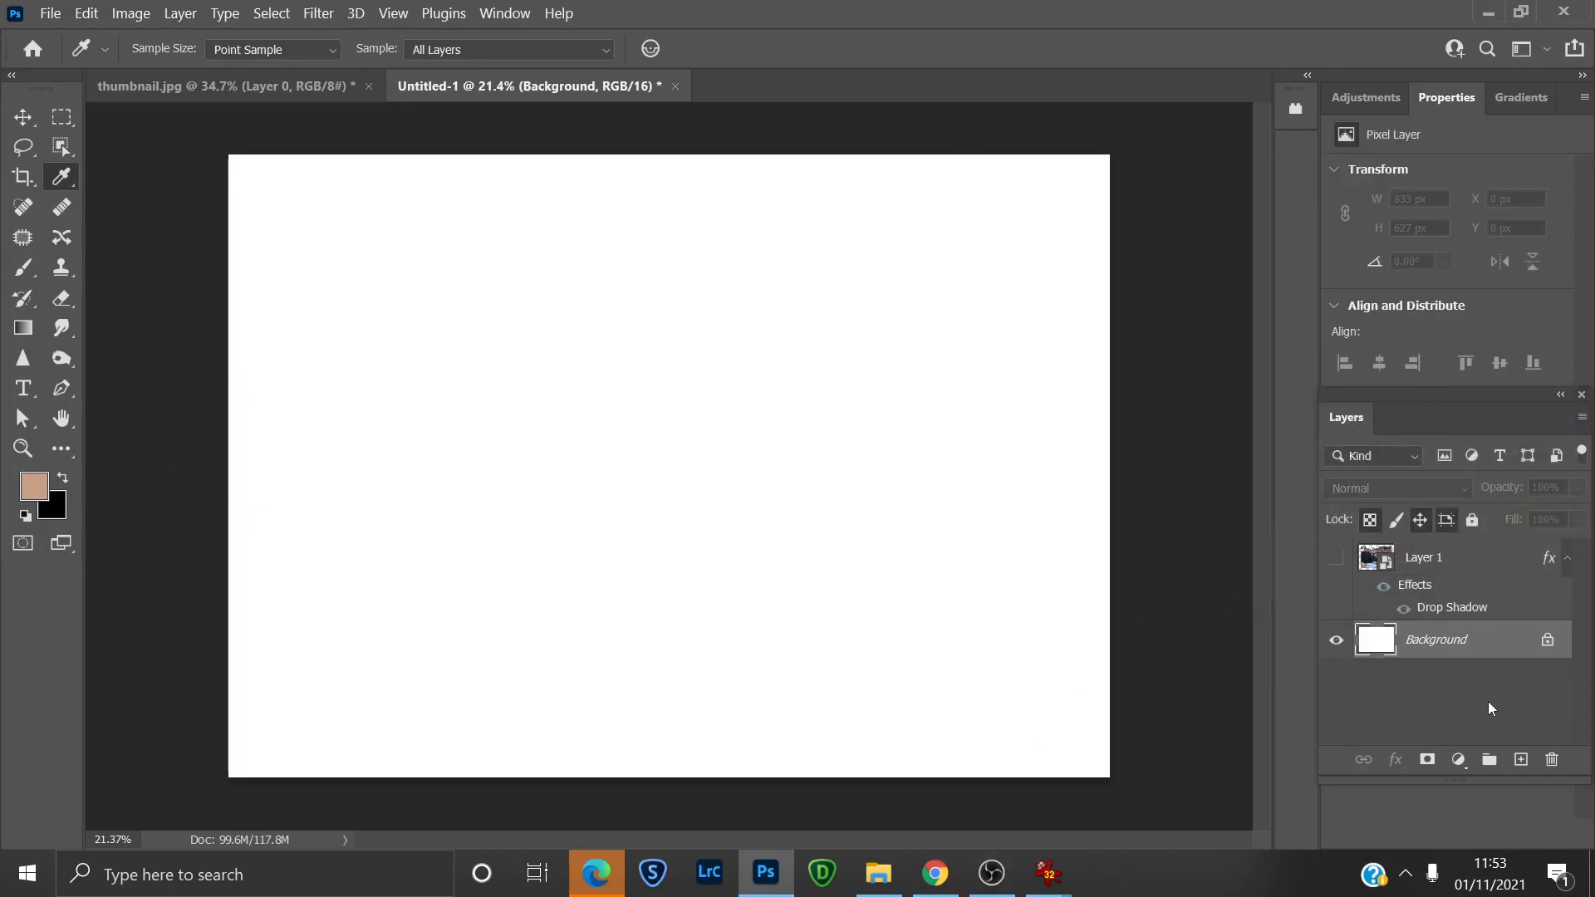
# Add a linear gradient fill layer above the Background, fading from the tan foreground color to transparent at 90°, and show the picture layer again.
pyautogui.click(1458, 759)
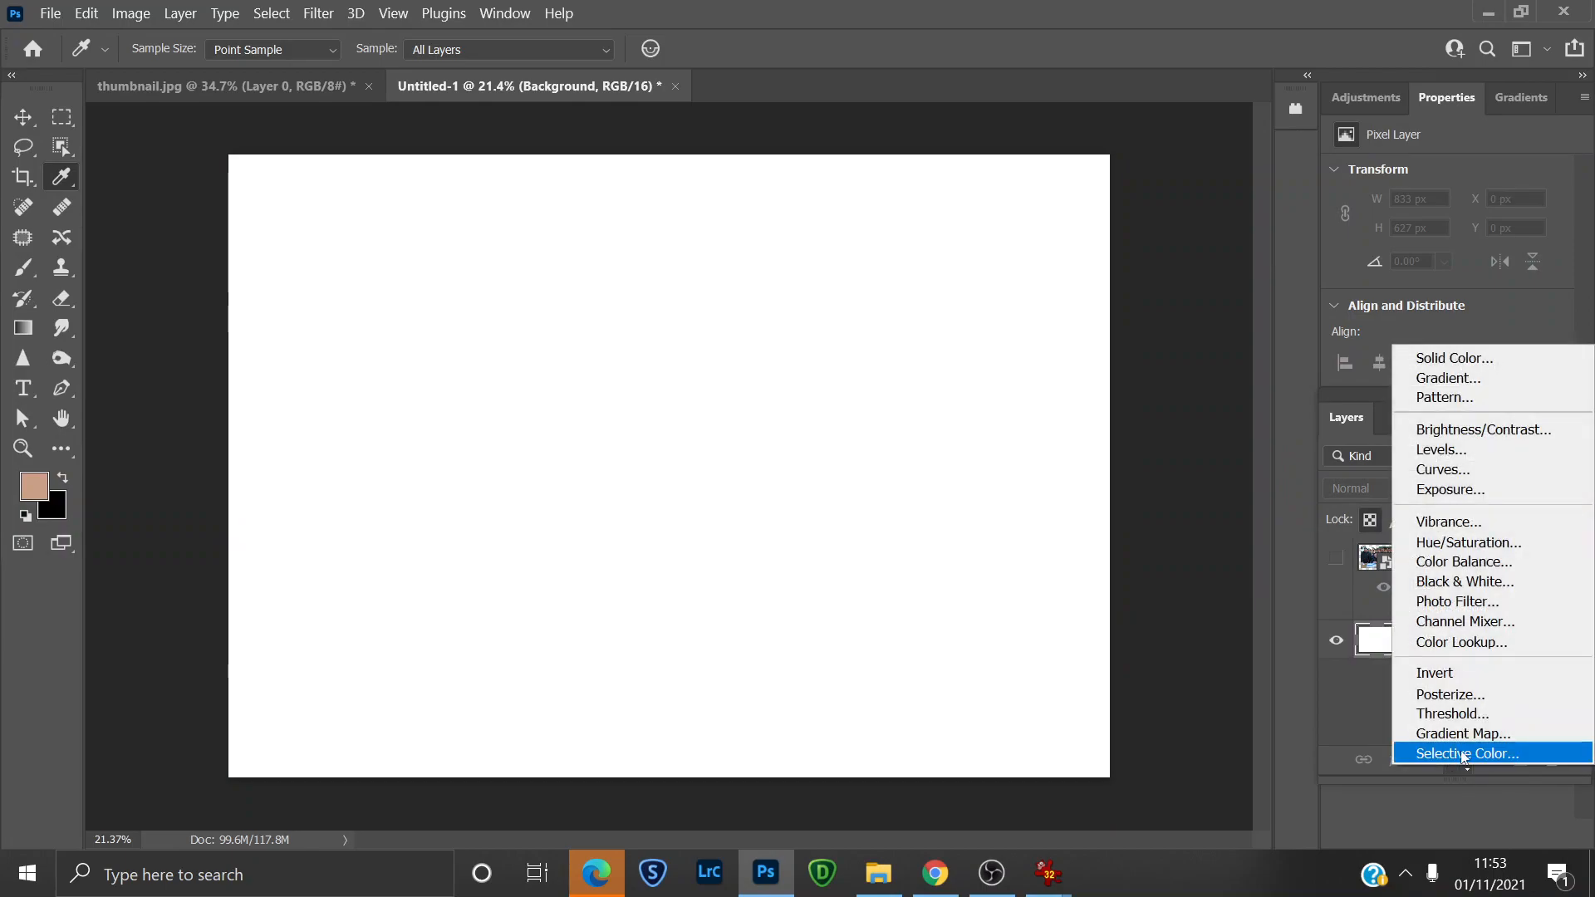
pyautogui.click(1474, 381)
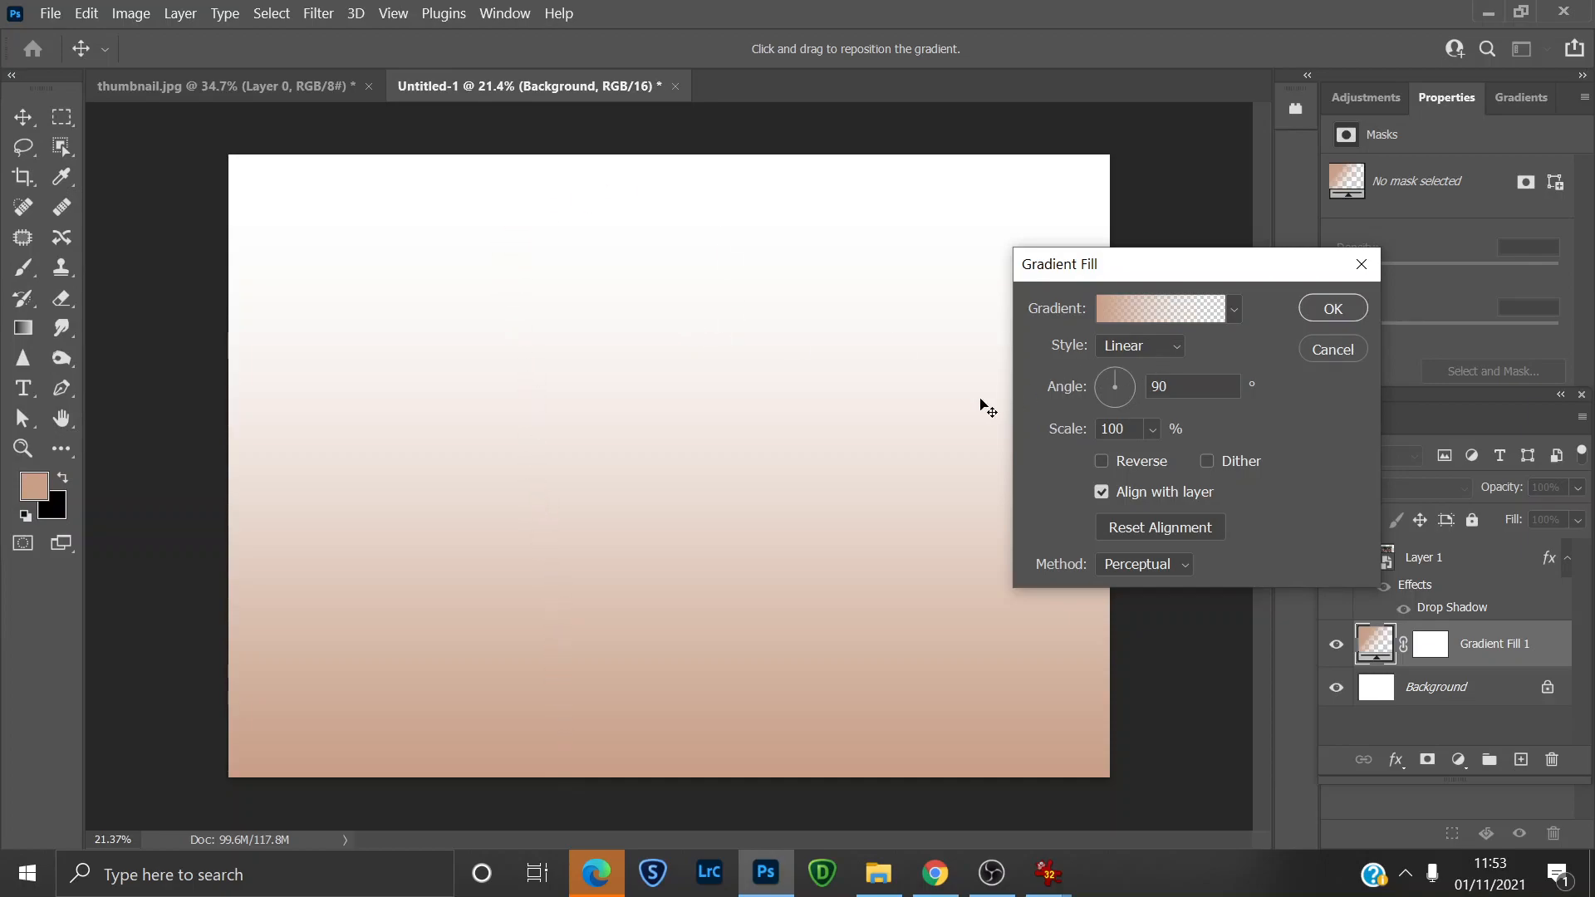
pyautogui.click(1234, 308)
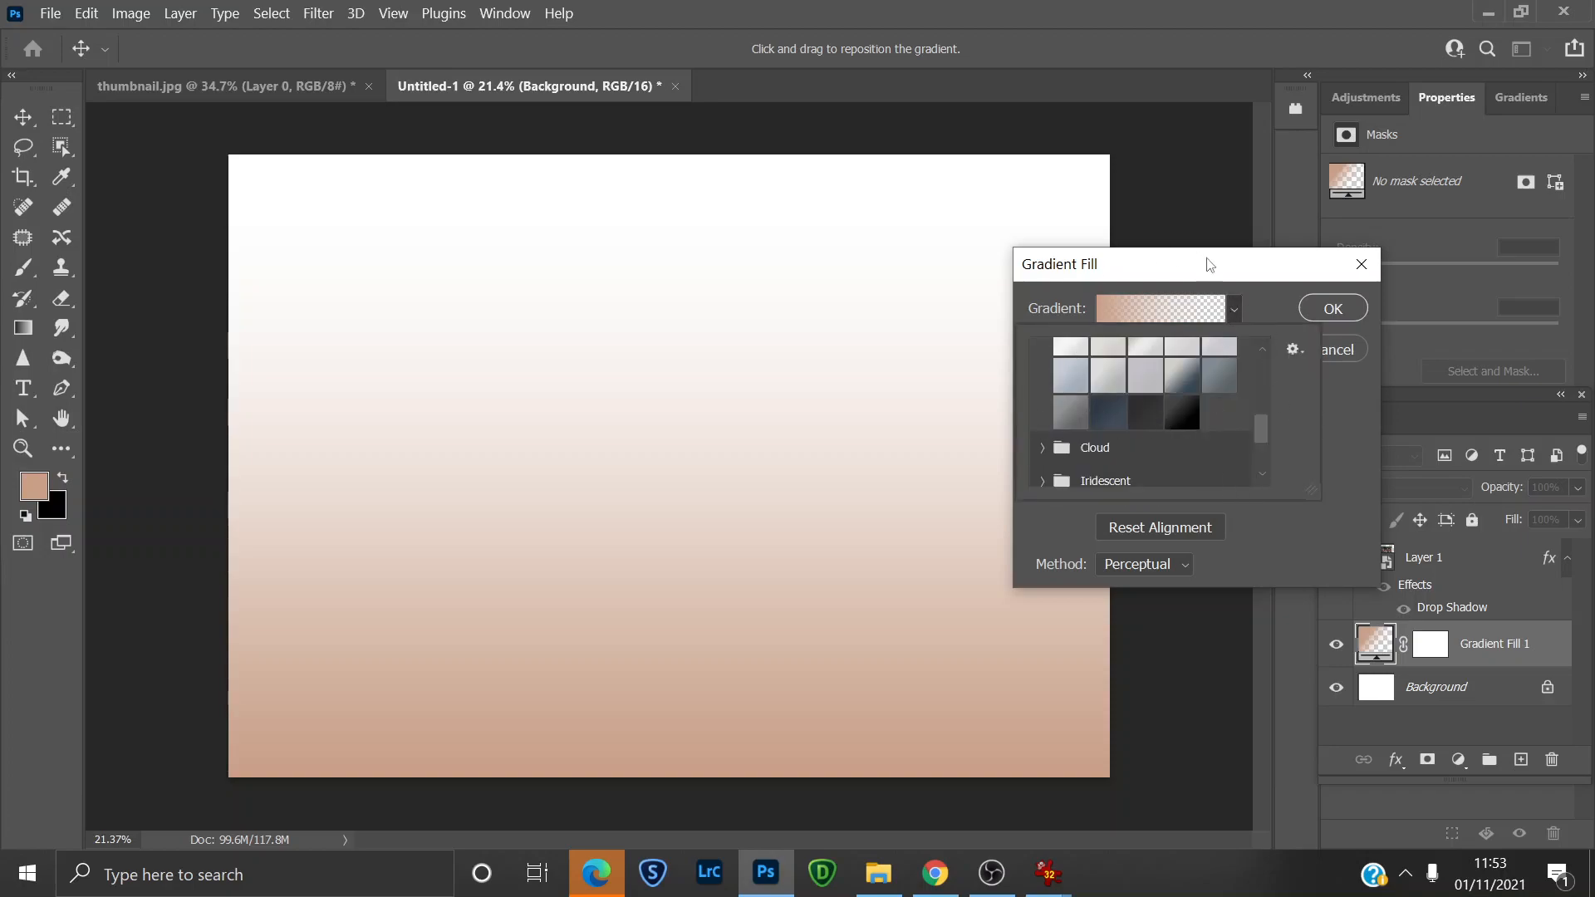
pyautogui.moveTo(1263, 430); pyautogui.dragTo(1254, 337)
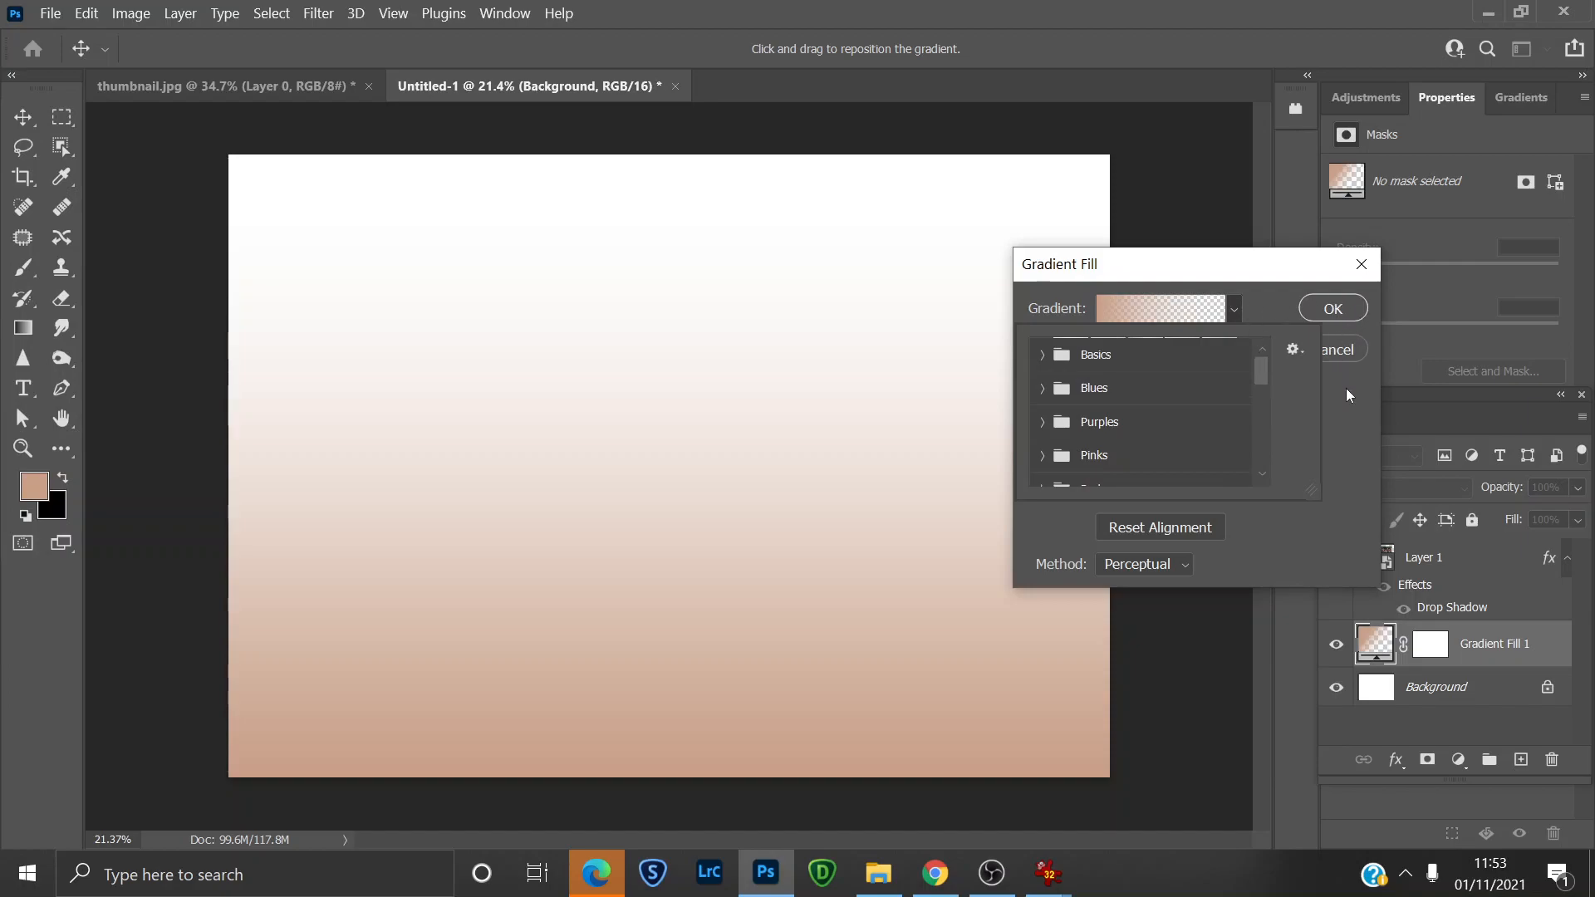
pyautogui.click(1348, 318)
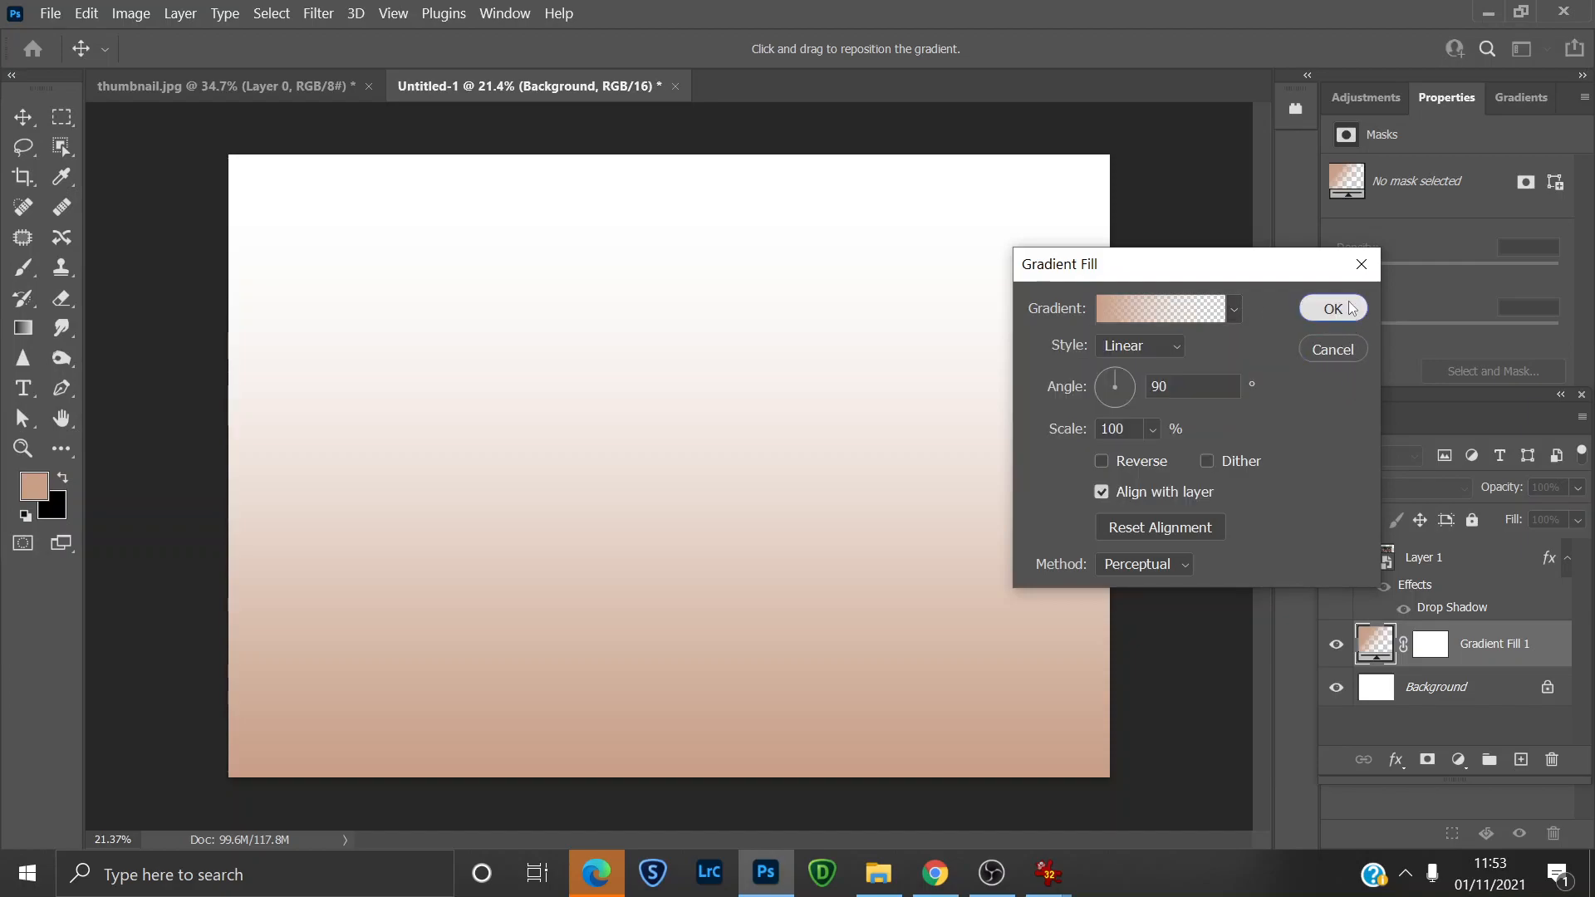
pyautogui.click(1337, 310)
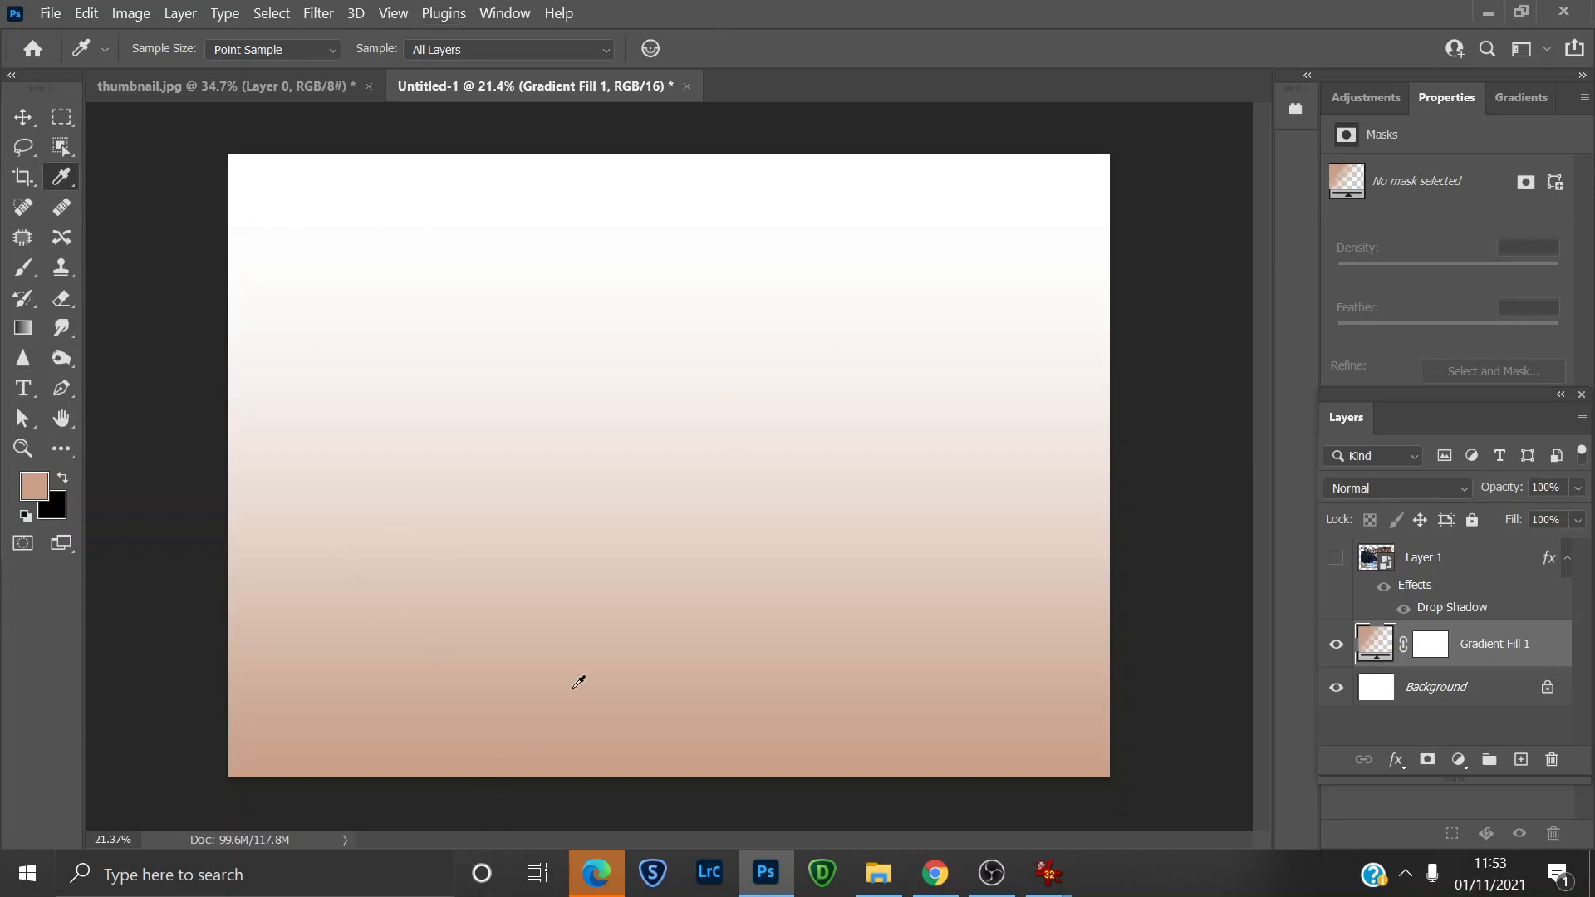
pyautogui.click(1338, 559)
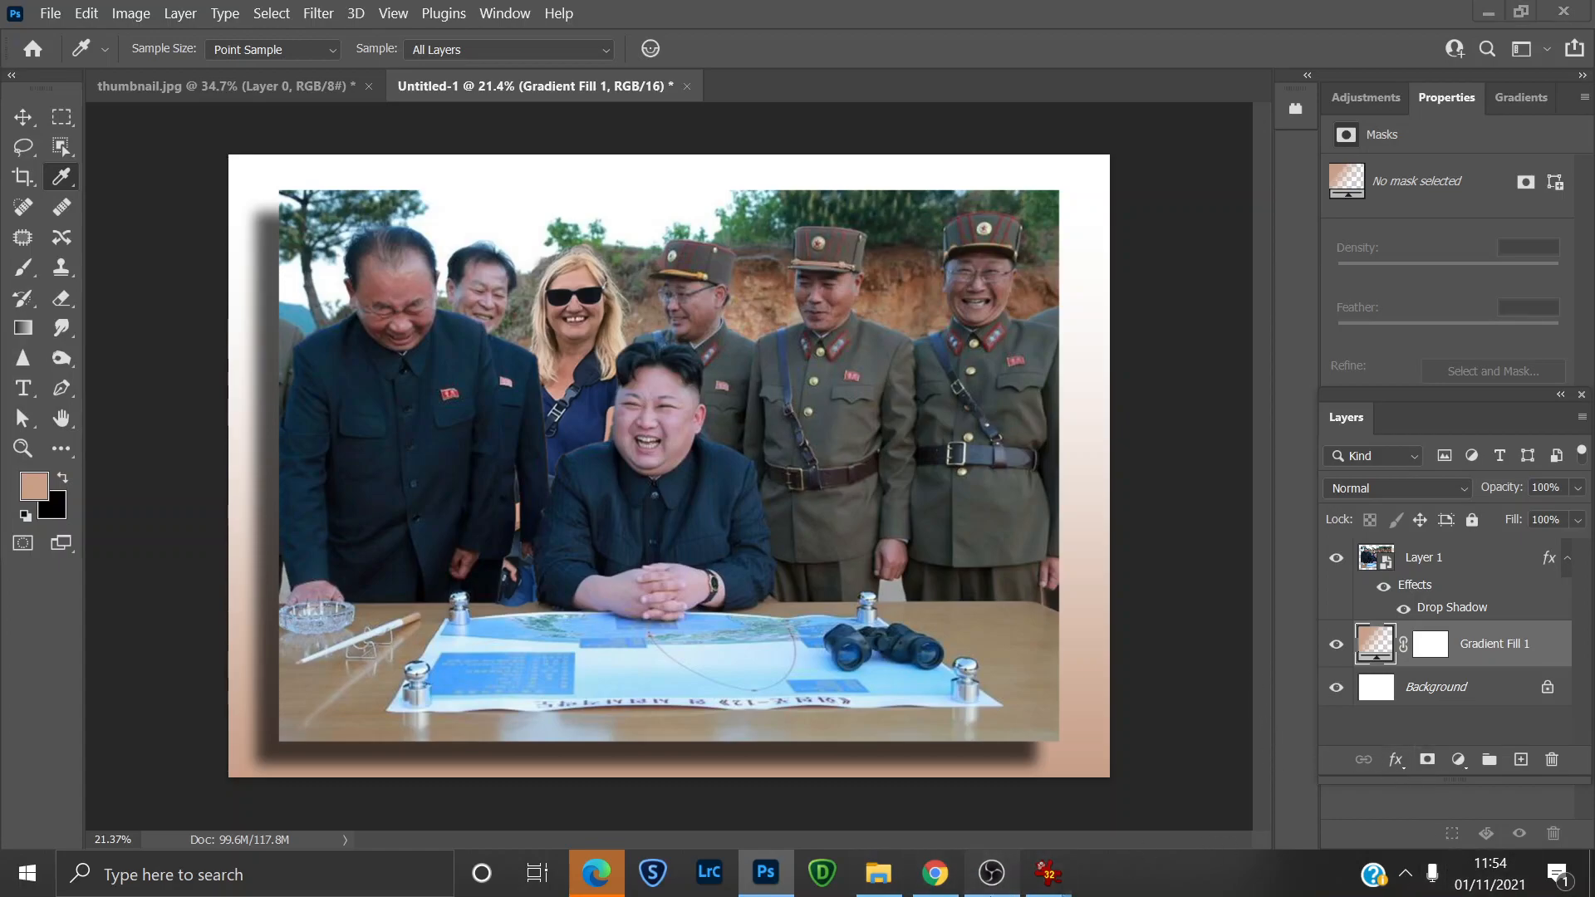
pyautogui.click(991, 872)
pyautogui.moveTo(1511, 740); pyautogui.dragTo(1502, 545)
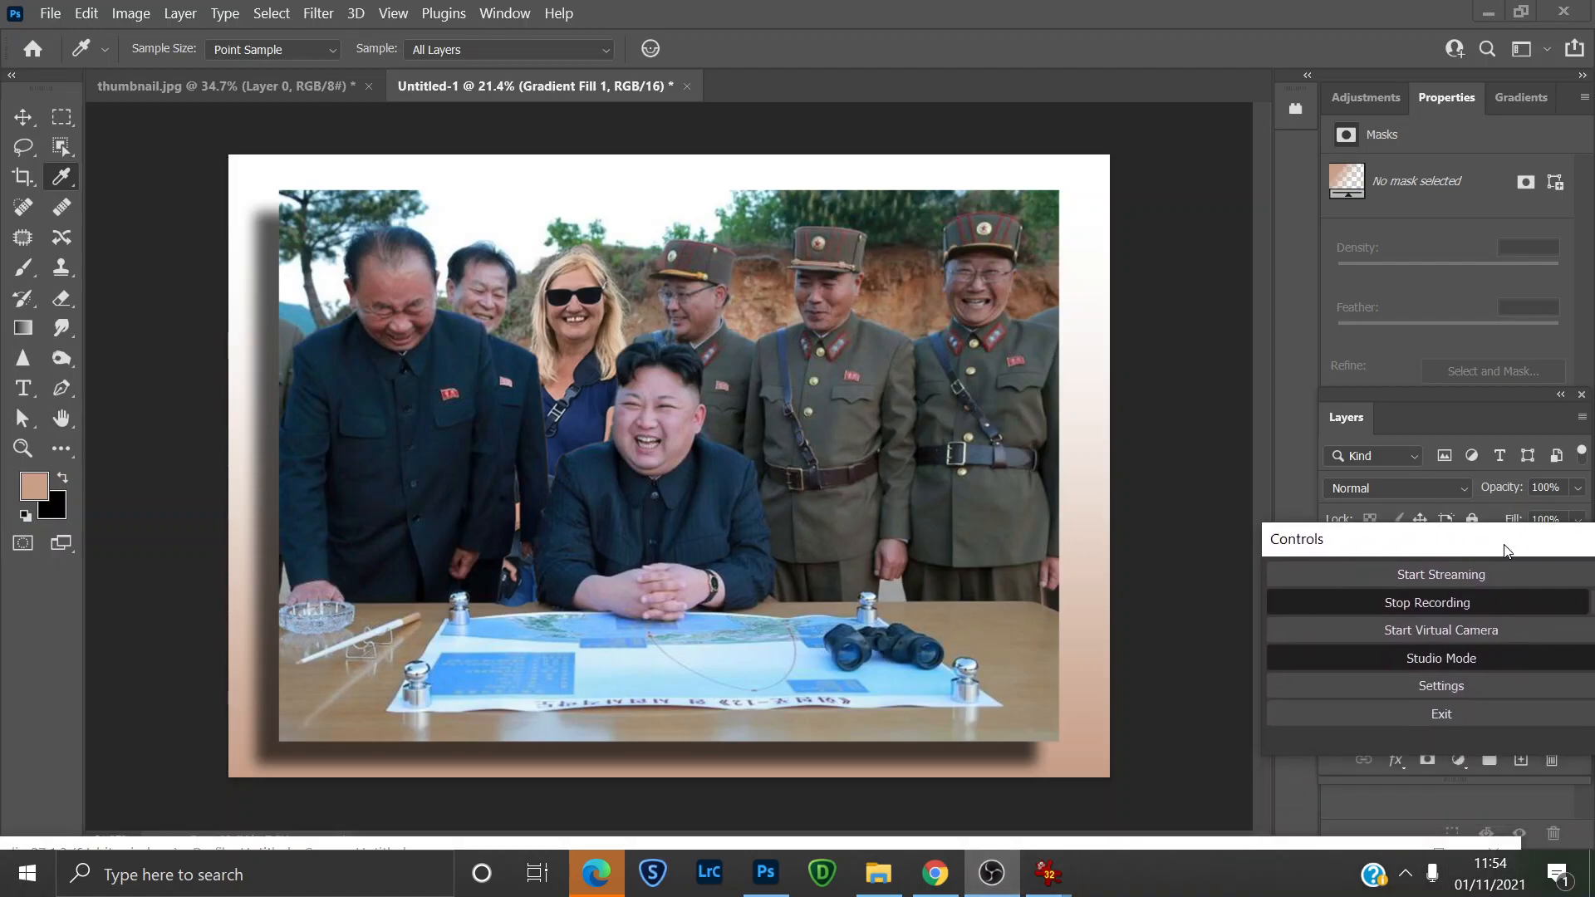